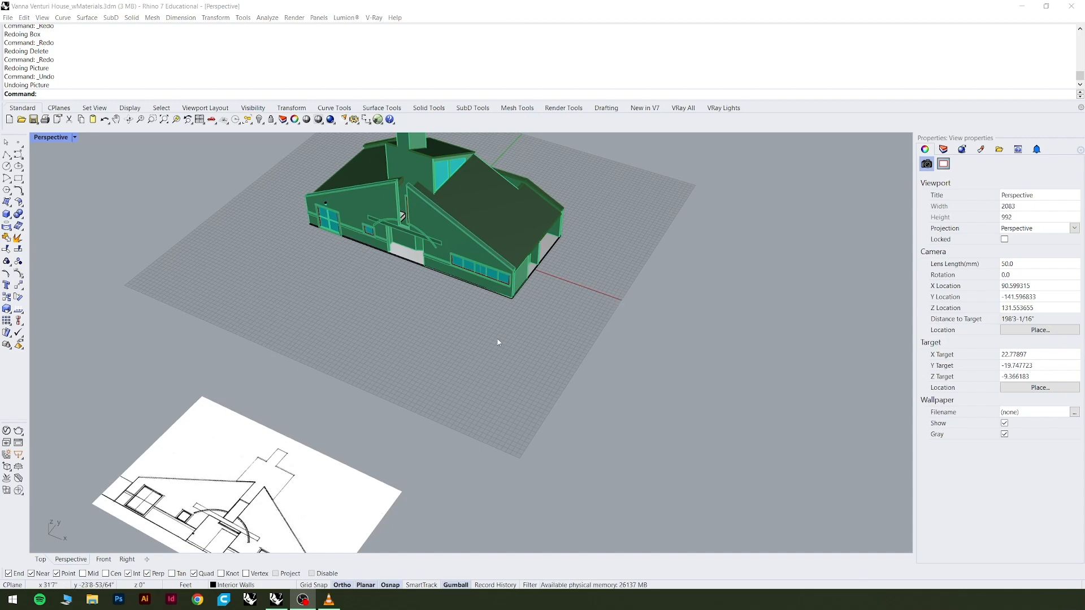
# Examine the house model and the front elevation reference picture from several angles in the perspective view.
pyautogui.moveTo(499, 341); pyautogui.dragTo(448, 378, button='right')
pyautogui.scroll(-4, 448, 378)
pyautogui.scroll(4, 440, 367)
pyautogui.moveTo(428, 342); pyautogui.dragTo(444, 367, button='right')
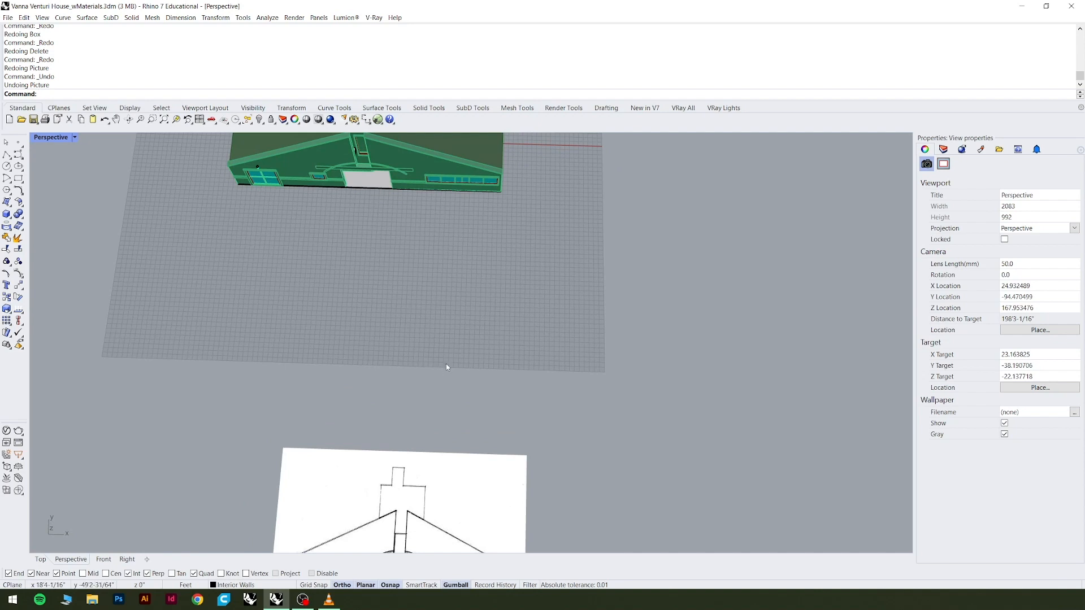
pyautogui.scroll(-3, 448, 364)
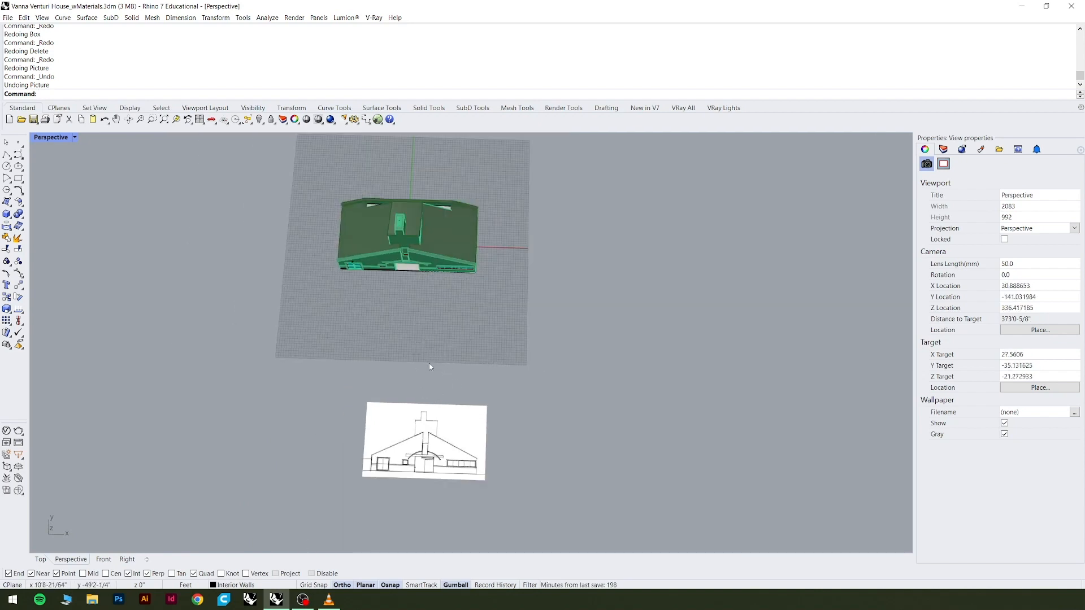
pyautogui.moveTo(429, 364); pyautogui.dragTo(383, 345, button='right')
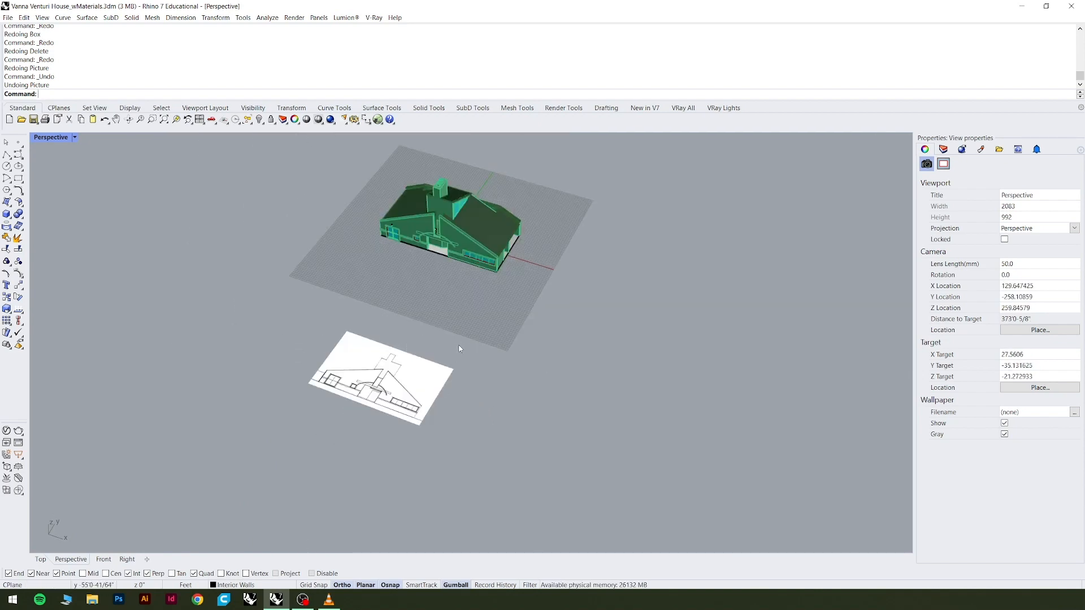
pyautogui.scroll(5, 380, 407)
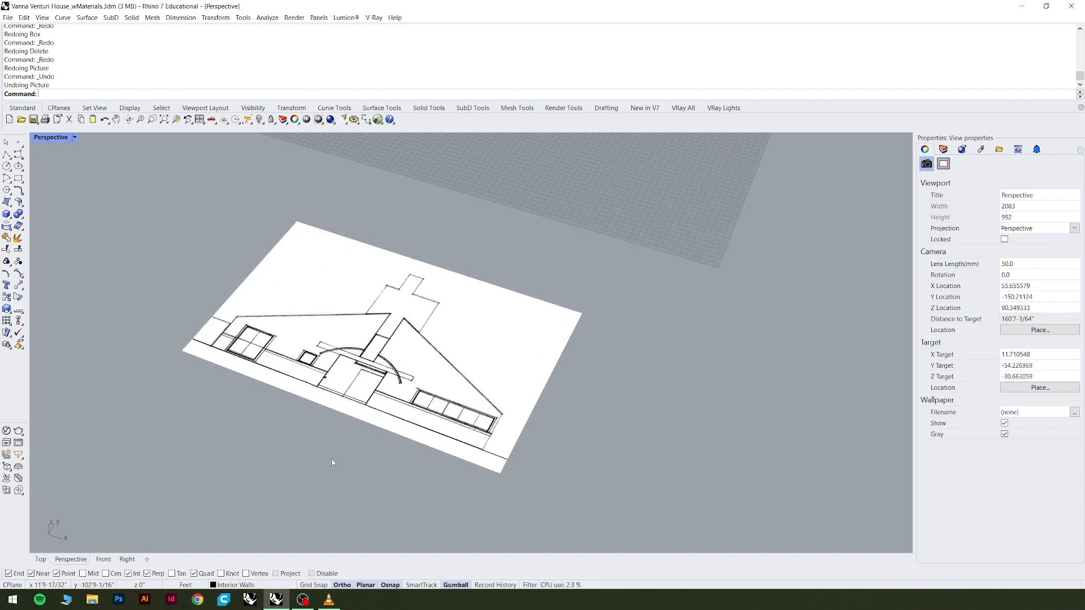
pyautogui.scroll(-3, 333, 463)
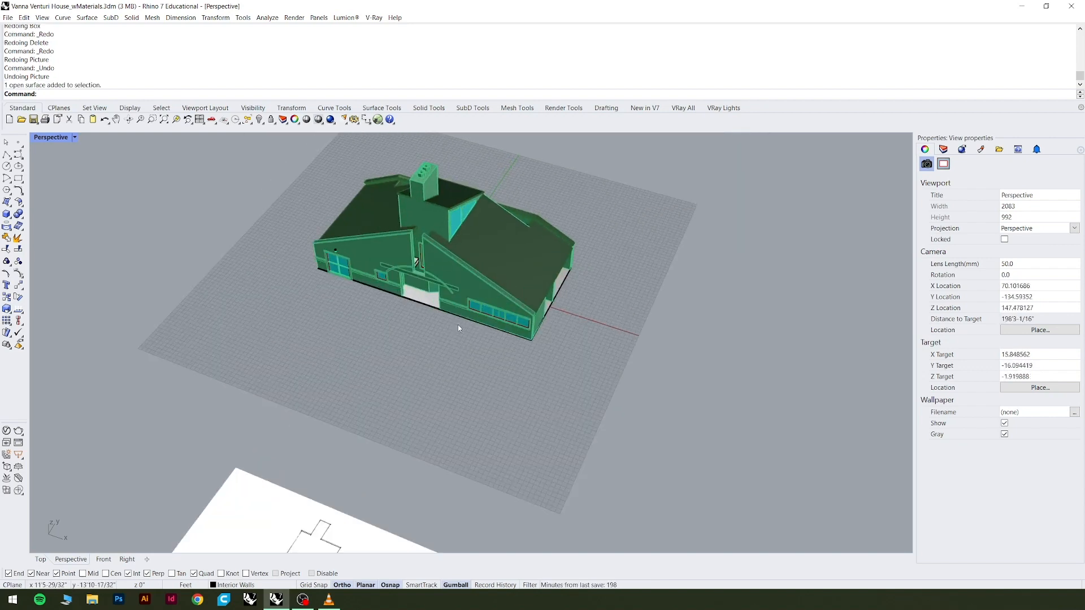
pyautogui.scroll(-2, 457, 325)
pyautogui.moveTo(304, 167); pyautogui.dragTo(642, 384)
pyautogui.click(537, 364)
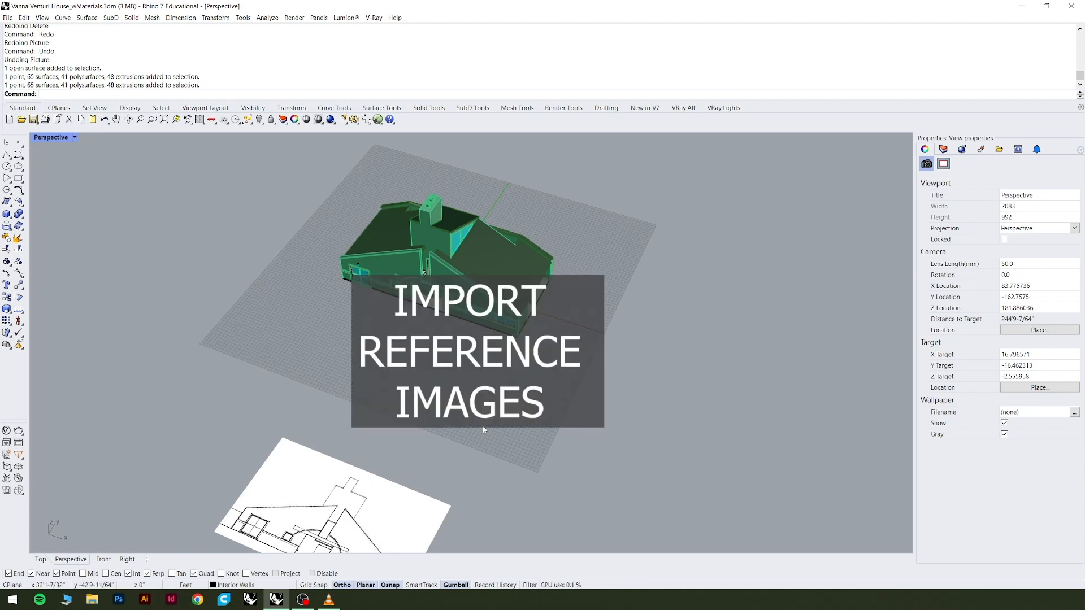
# Insert the floor plan image Vanna-Venturi-House-by-Robert-Venturi-and-Denise-Scott-Brown_dezeen_2_1000.jpg as a picture on the ground in front of the house.
pyautogui.write('Picture')
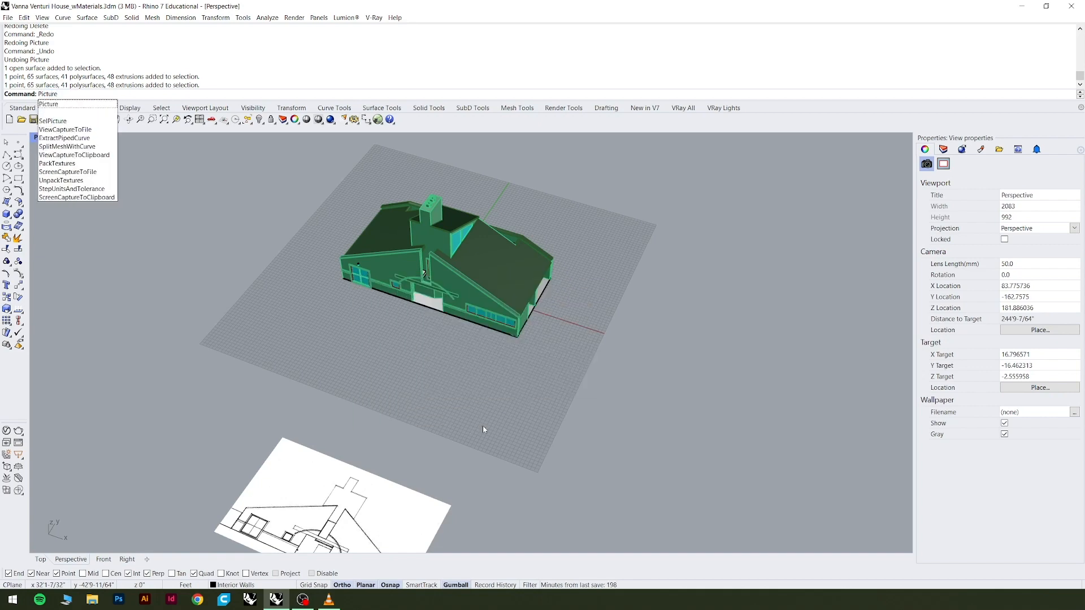
pyautogui.press('Return')
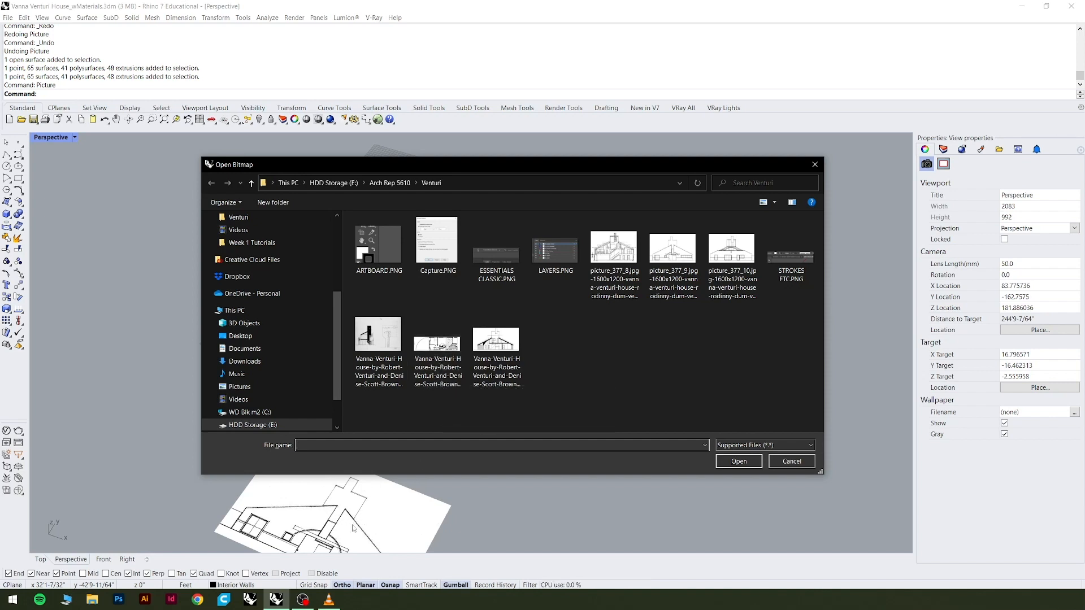
pyautogui.click(447, 378)
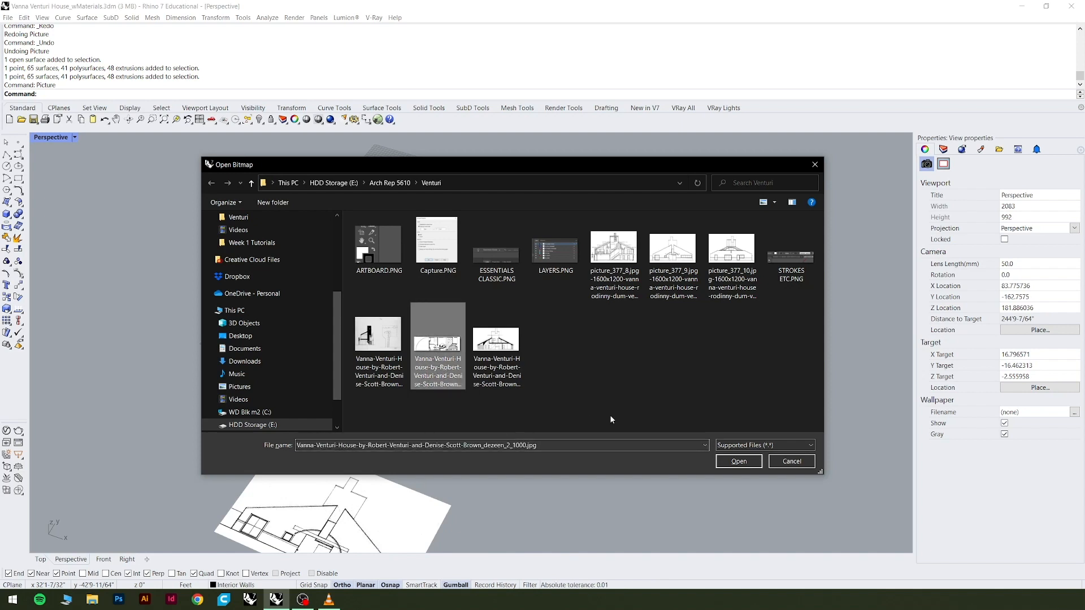
pyautogui.click(739, 461)
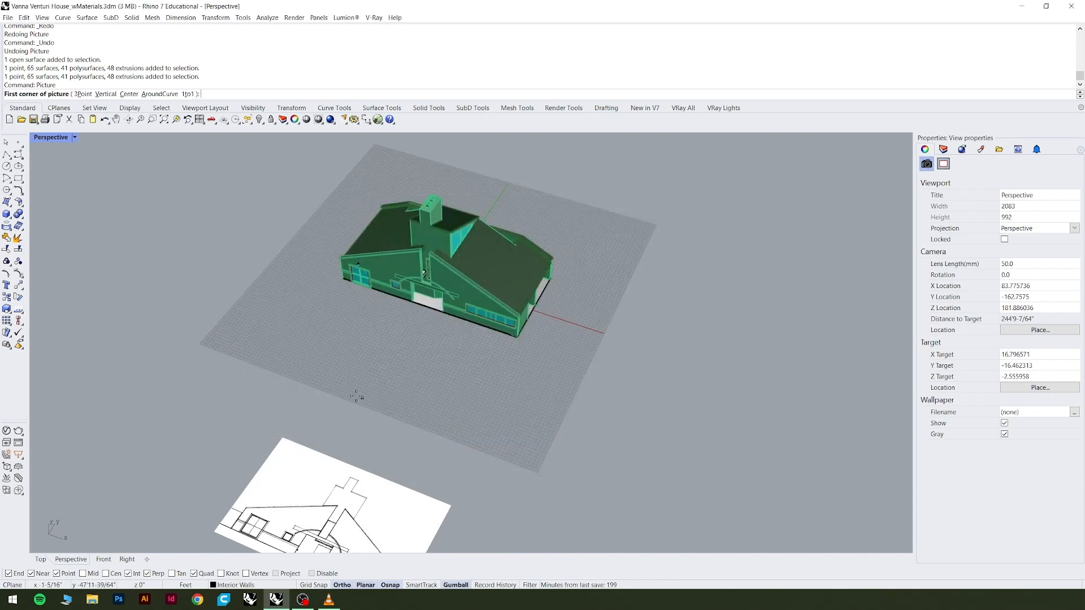
pyautogui.click(275, 370)
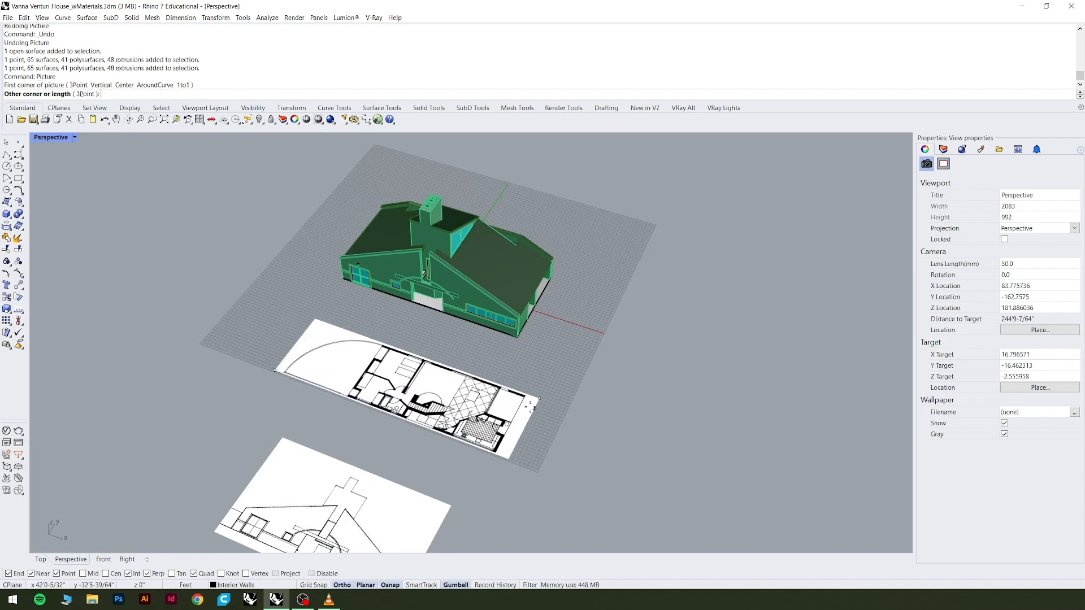
pyautogui.click(536, 399)
# Move the floor plan picture up against the front facade of the house model.
pyautogui.scroll(-6, 437, 445)
pyautogui.moveTo(439, 446); pyautogui.dragTo(488, 459, button='right')
pyautogui.scroll(6, 496, 444)
pyautogui.scroll(-2, 451, 409)
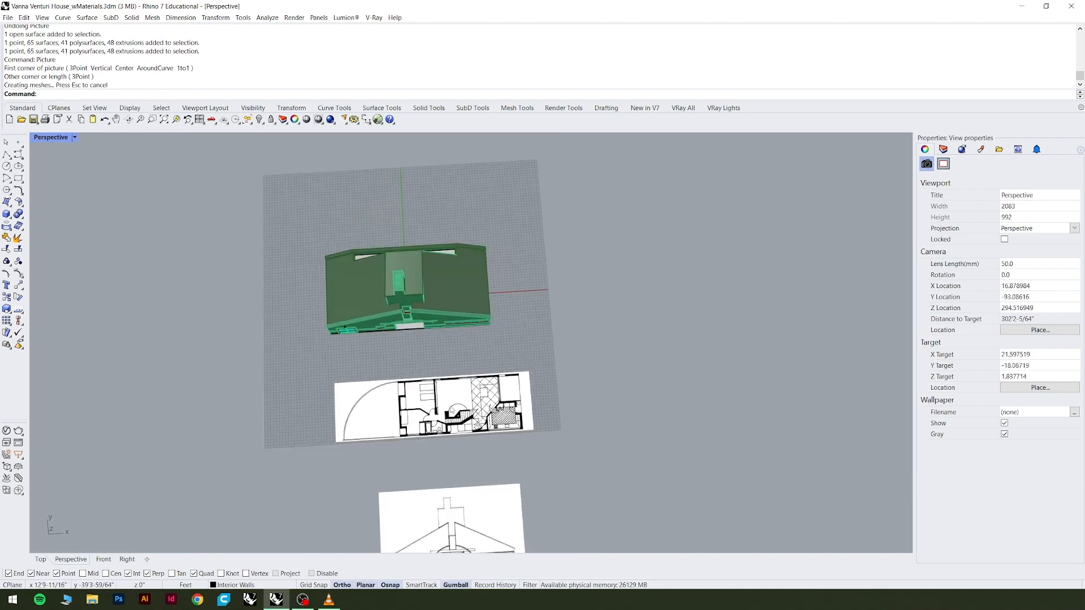
pyautogui.click(453, 408)
pyautogui.scroll(3, 455, 404)
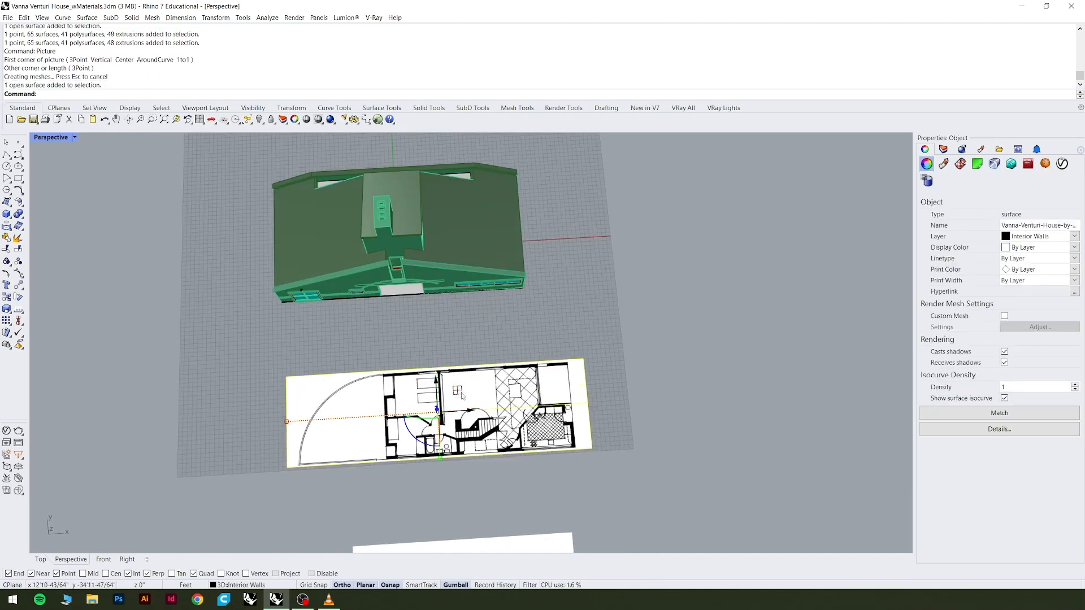
pyautogui.moveTo(516, 356); pyautogui.dragTo(484, 318, button='right')
pyautogui.scroll(4, 461, 390)
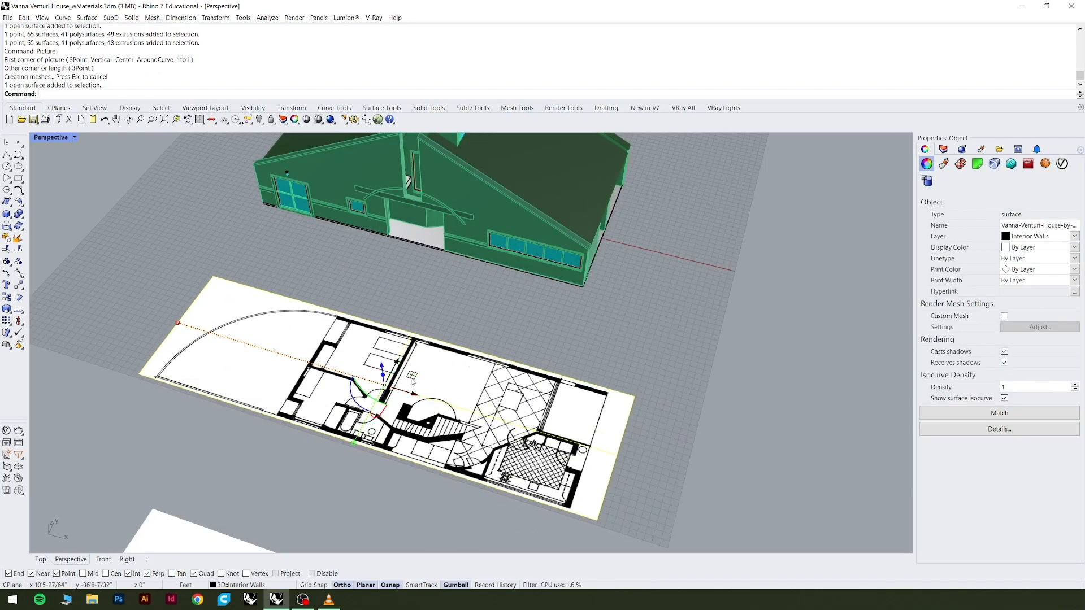
pyautogui.moveTo(412, 378); pyautogui.dragTo(406, 273)
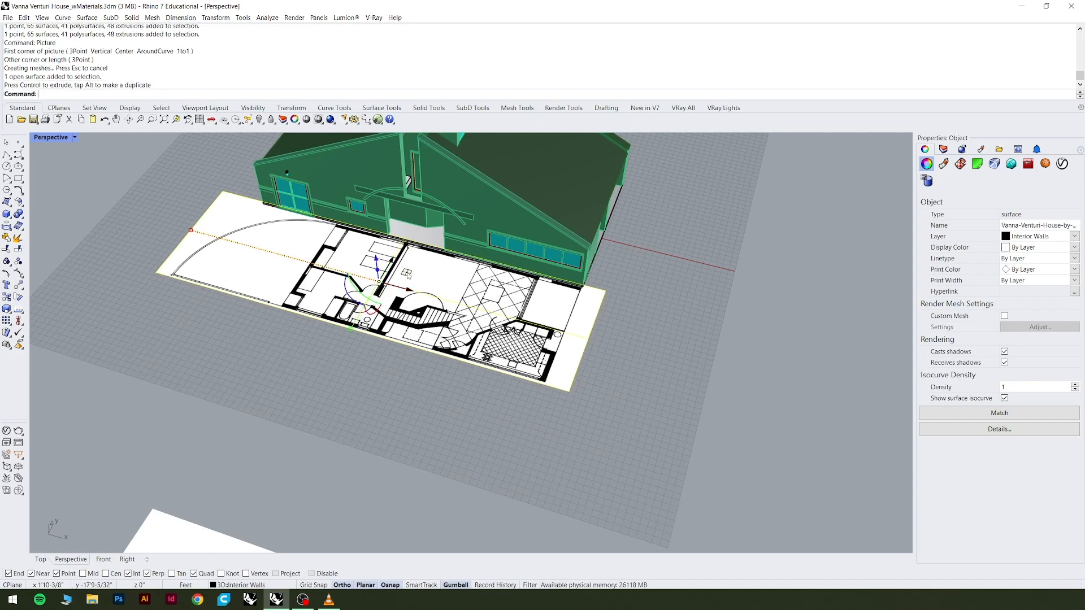
# Move the floor plan picture away from the house, into the gap between the model and the elevation picture.
pyautogui.scroll(-2, 394, 265)
pyautogui.scroll(2, 335, 238)
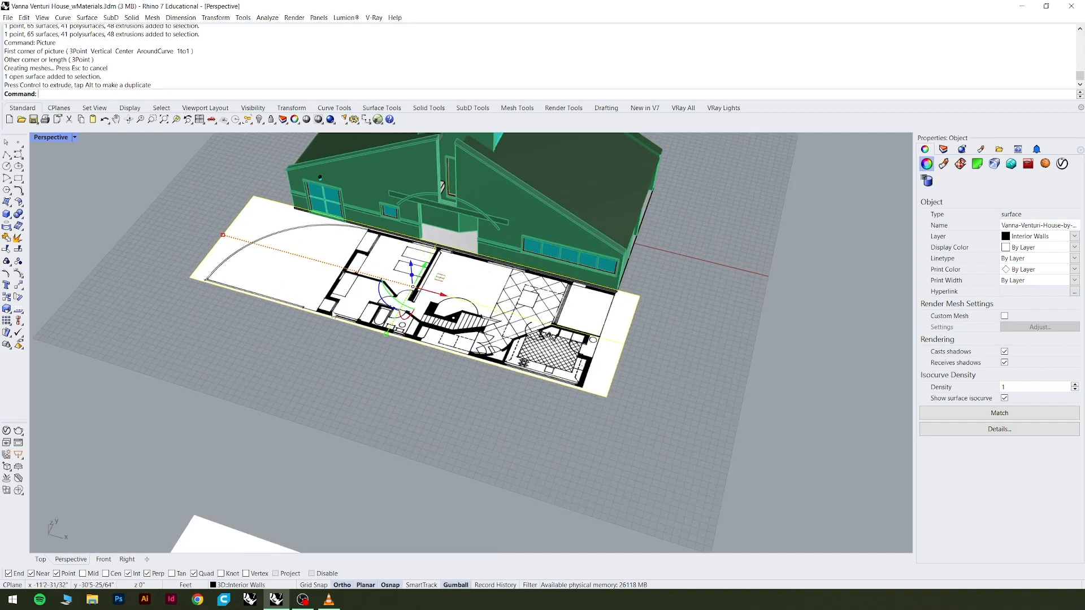
pyautogui.scroll(5, 586, 333)
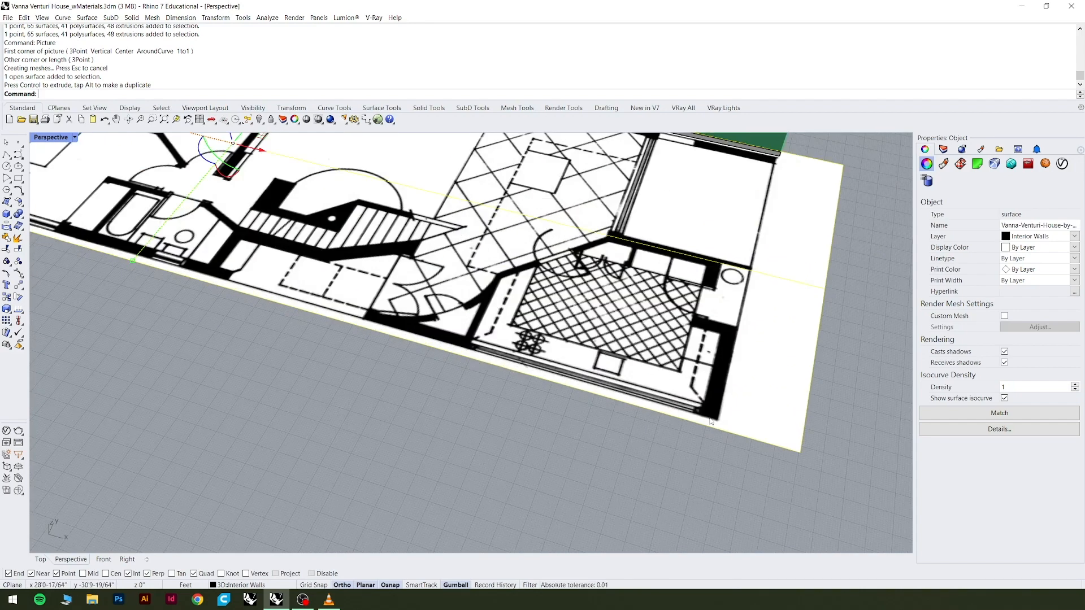
pyautogui.scroll(-5, 711, 421)
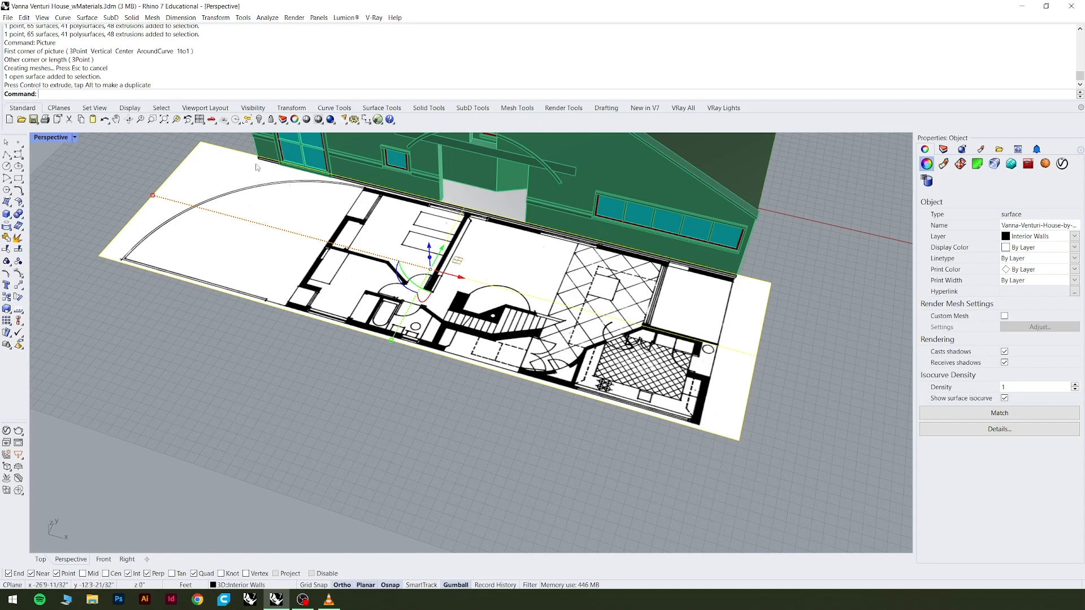
pyautogui.scroll(-4, 455, 259)
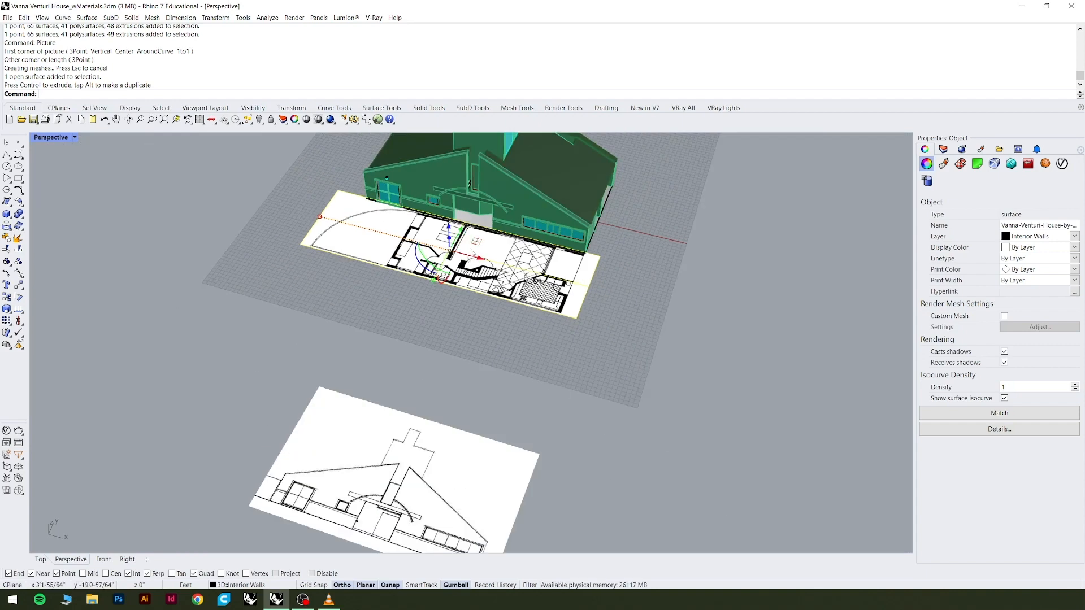
pyautogui.moveTo(477, 244); pyautogui.dragTo(466, 320)
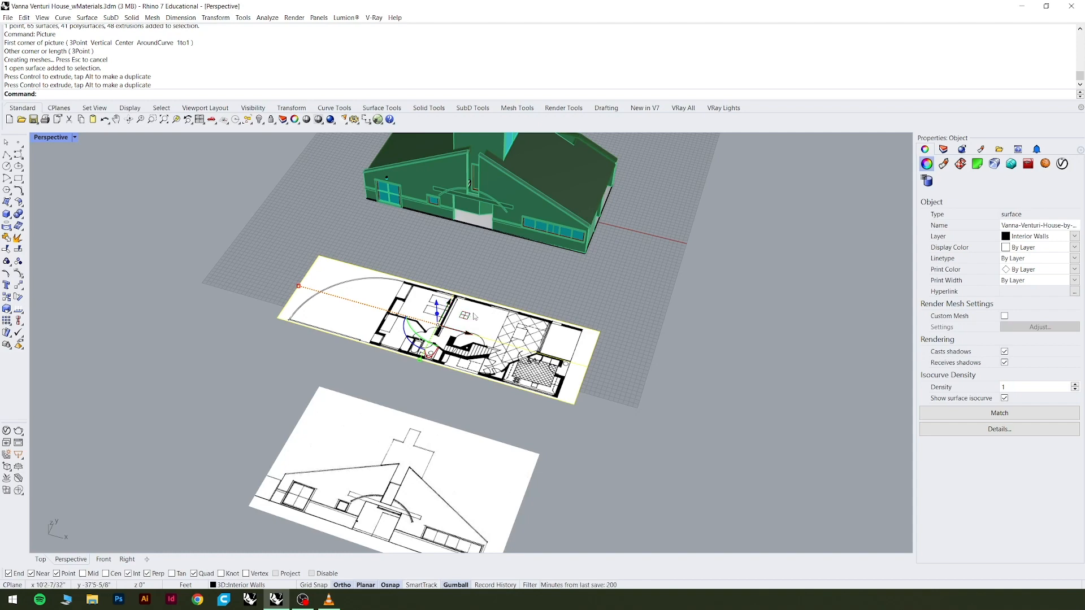
# Switch to the Top view and select the floor plan picture.
pyautogui.scroll(3, 471, 318)
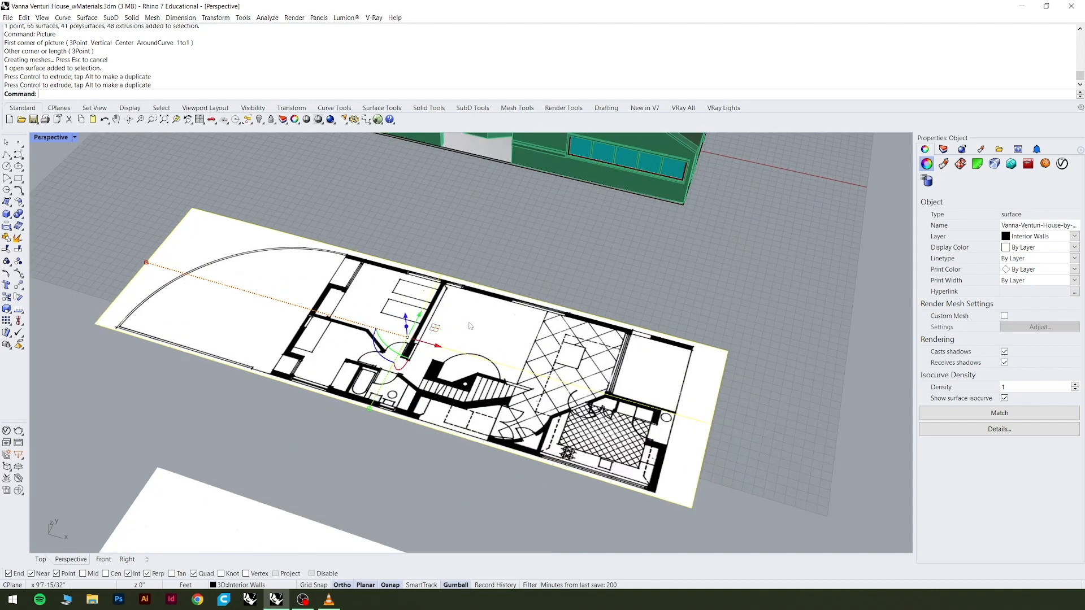
pyautogui.scroll(-3, 385, 394)
pyautogui.click(40, 559)
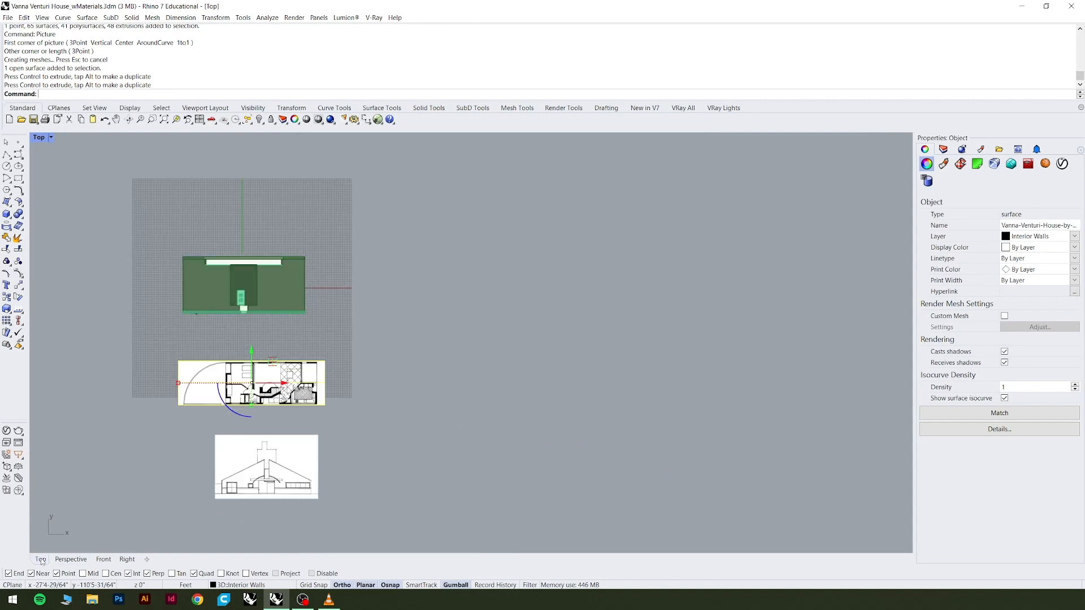
pyautogui.scroll(3, 275, 415)
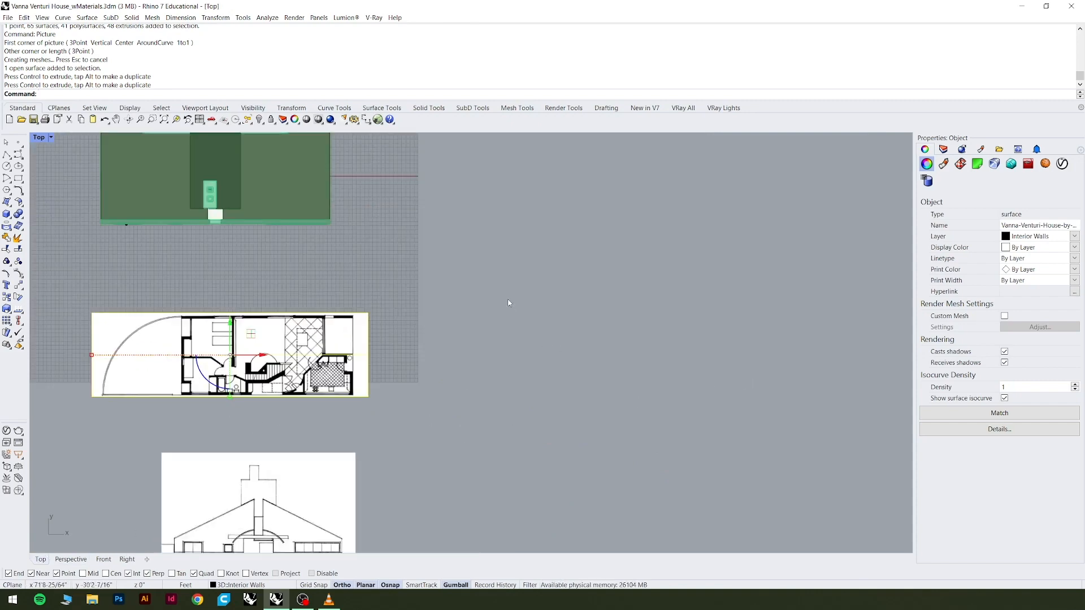
pyautogui.scroll(-3, 570, 321)
pyautogui.scroll(4, 351, 347)
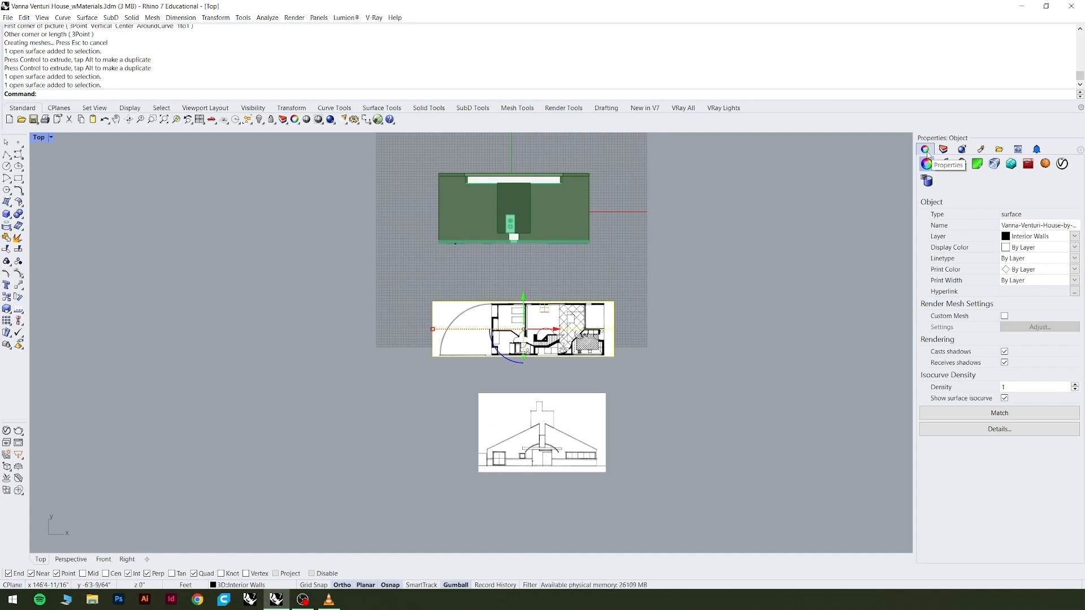
pyautogui.scroll(4, 598, 326)
pyautogui.click(612, 254)
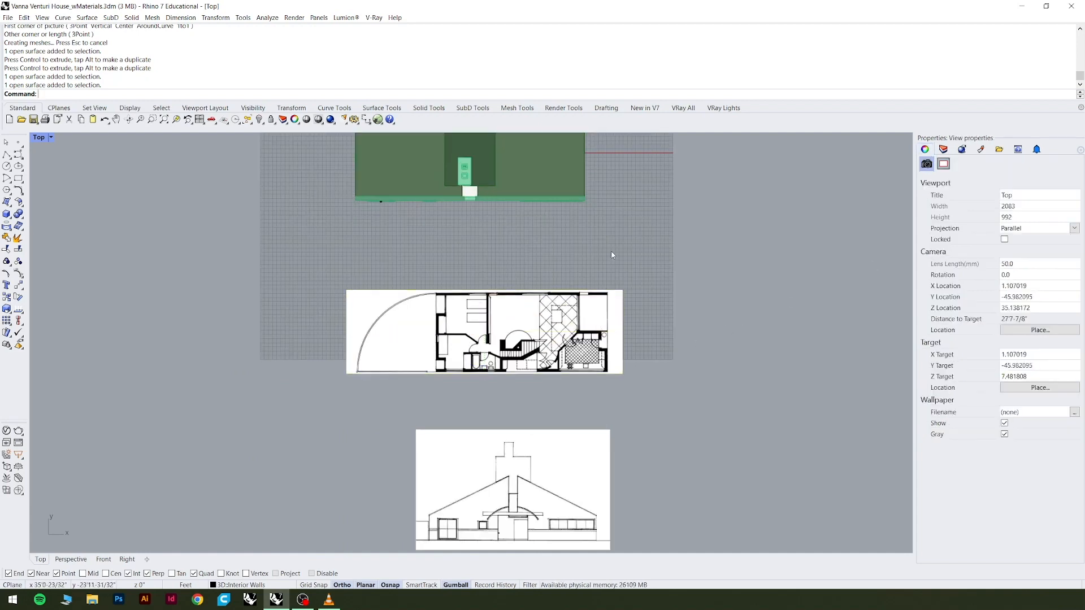
pyautogui.click(600, 314)
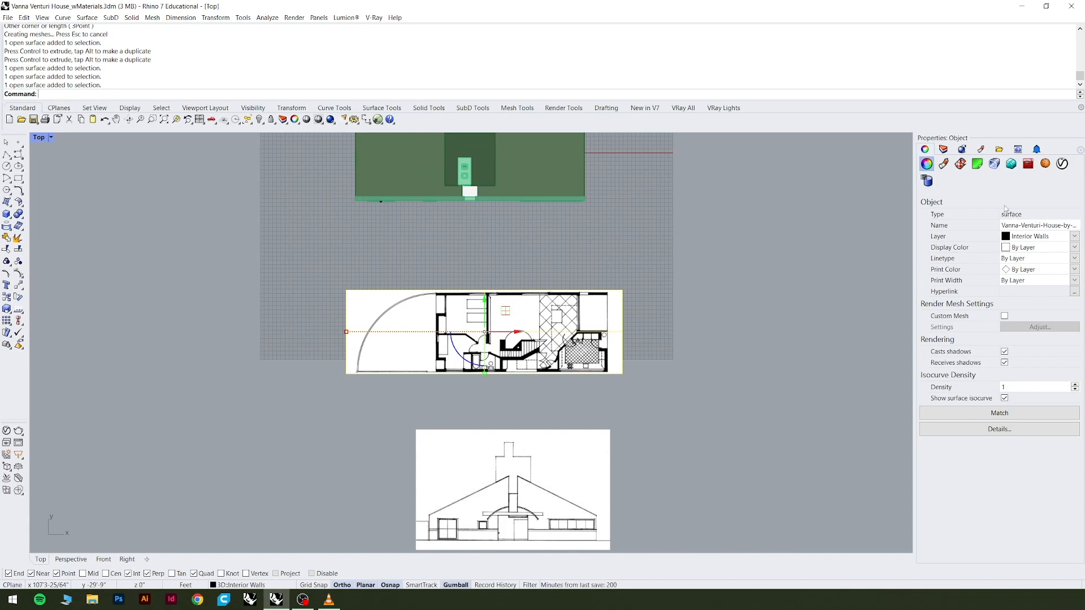
# Set the transparency of the floor plan picture's material to about 45%.
pyautogui.click(944, 165)
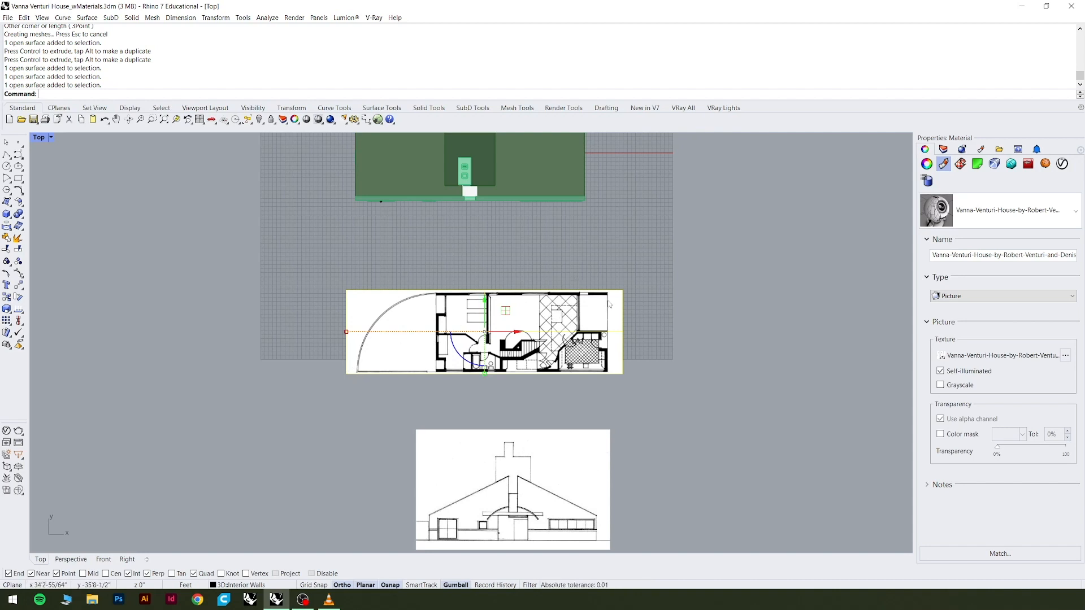
pyautogui.click(1054, 213)
pyautogui.click(1034, 184)
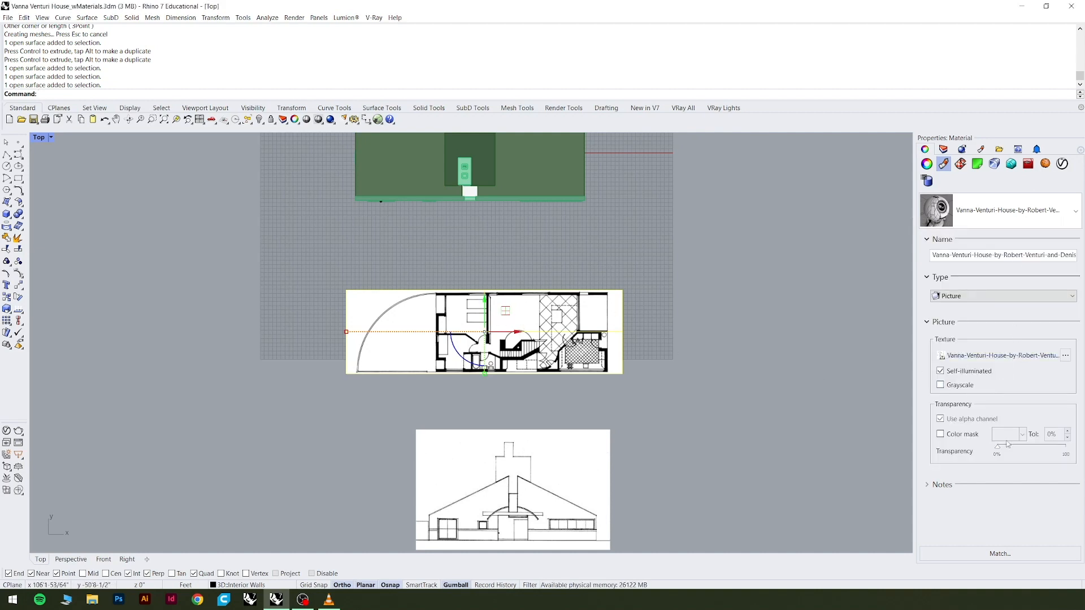
pyautogui.moveTo(997, 448); pyautogui.dragTo(1030, 456)
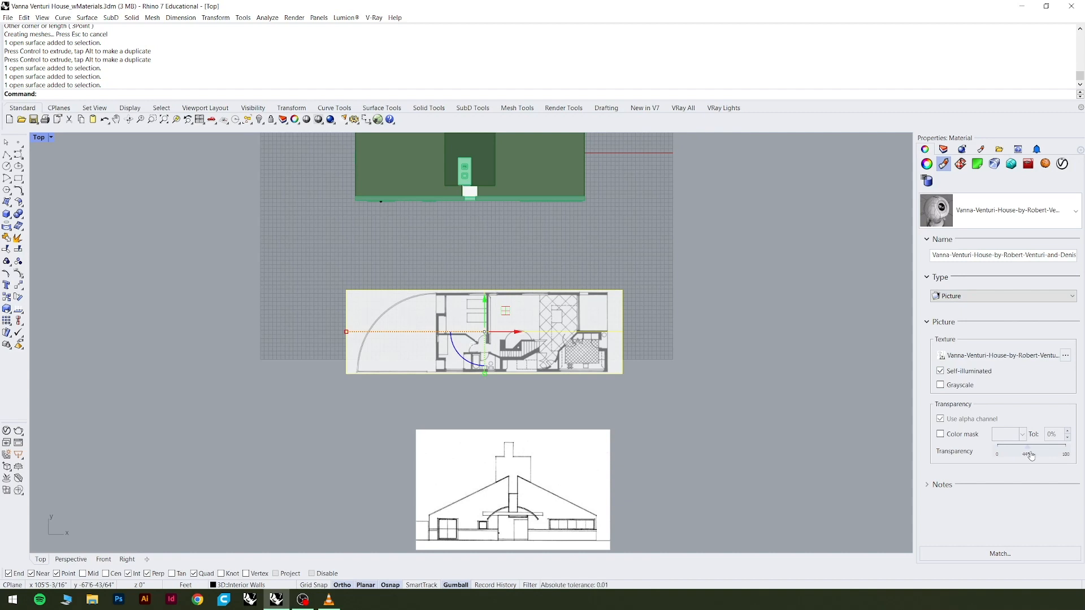
pyautogui.click(641, 423)
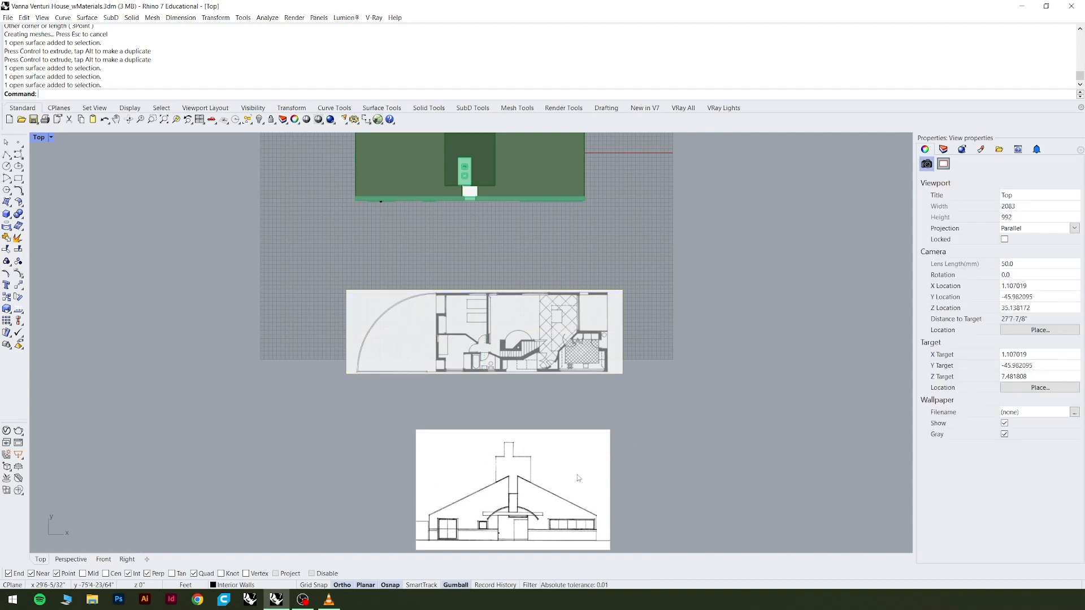
# Set the transparency of the front elevation picture's material to 44%.
pyautogui.click(568, 493)
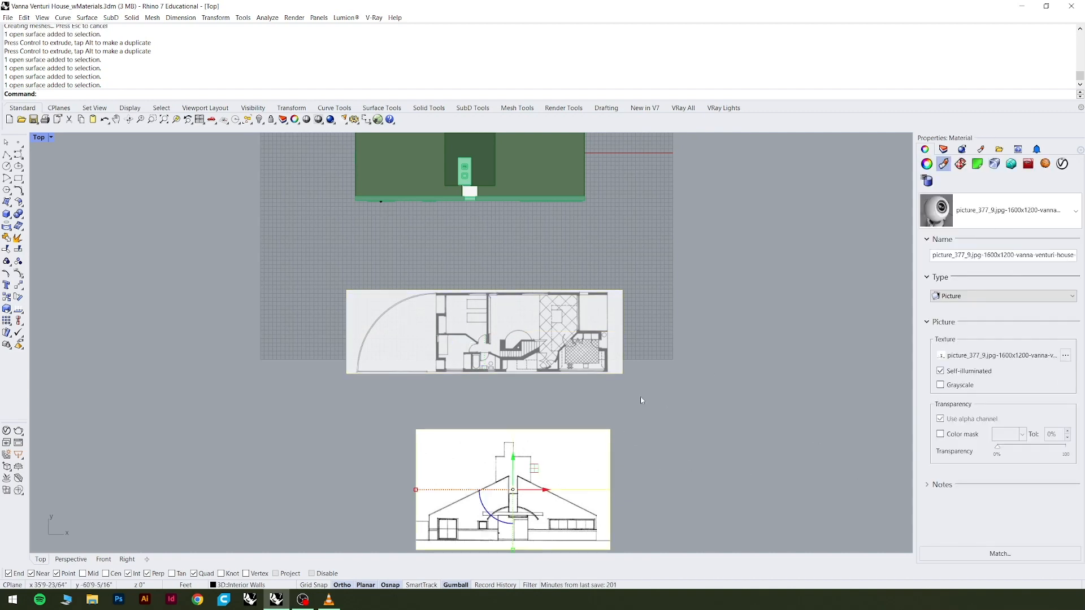
pyautogui.click(1028, 215)
pyautogui.scroll(-8, 496, 387)
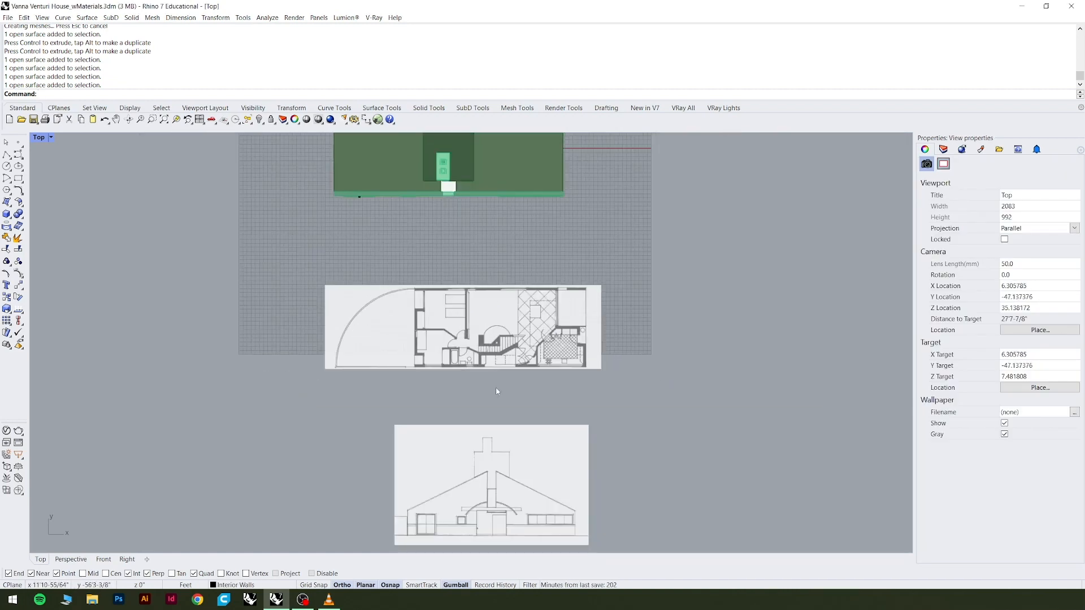
# Move the elevation picture so that it overlaps the floor plan picture.
pyautogui.scroll(3, 589, 417)
pyautogui.click(467, 492)
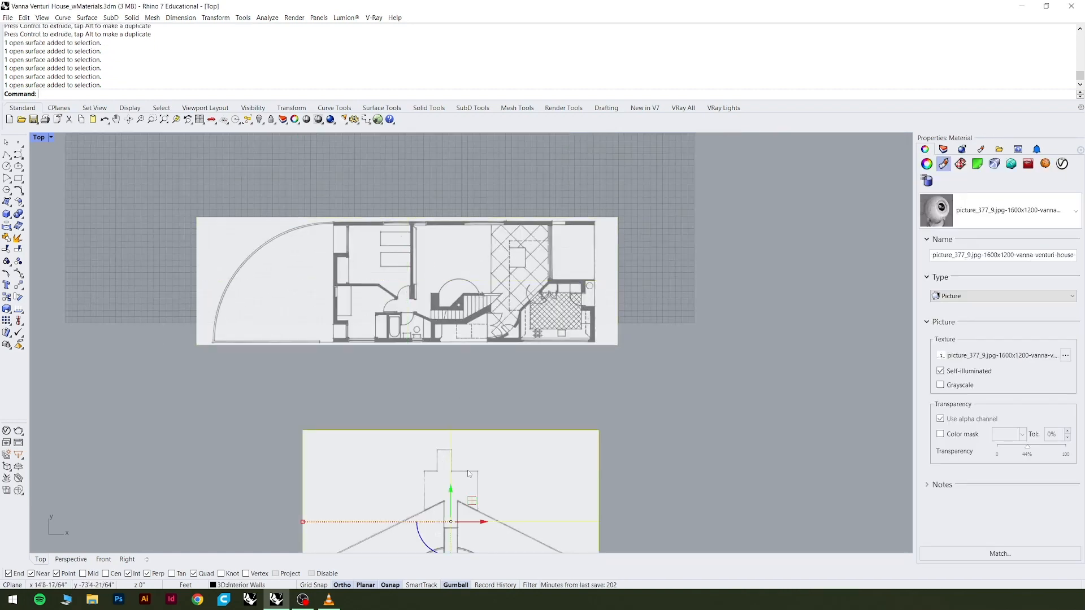
pyautogui.moveTo(475, 499); pyautogui.dragTo(362, 307)
pyautogui.press('Escape')
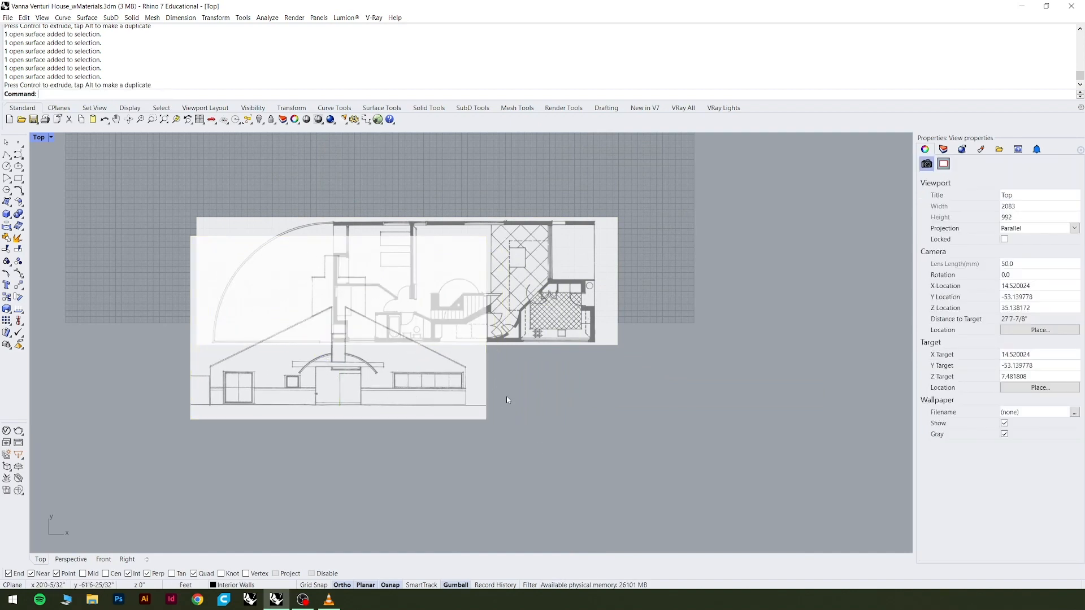
# Move the elevation picture off the floor plan, placing it directly below the plan in the Top view.
pyautogui.click(399, 373)
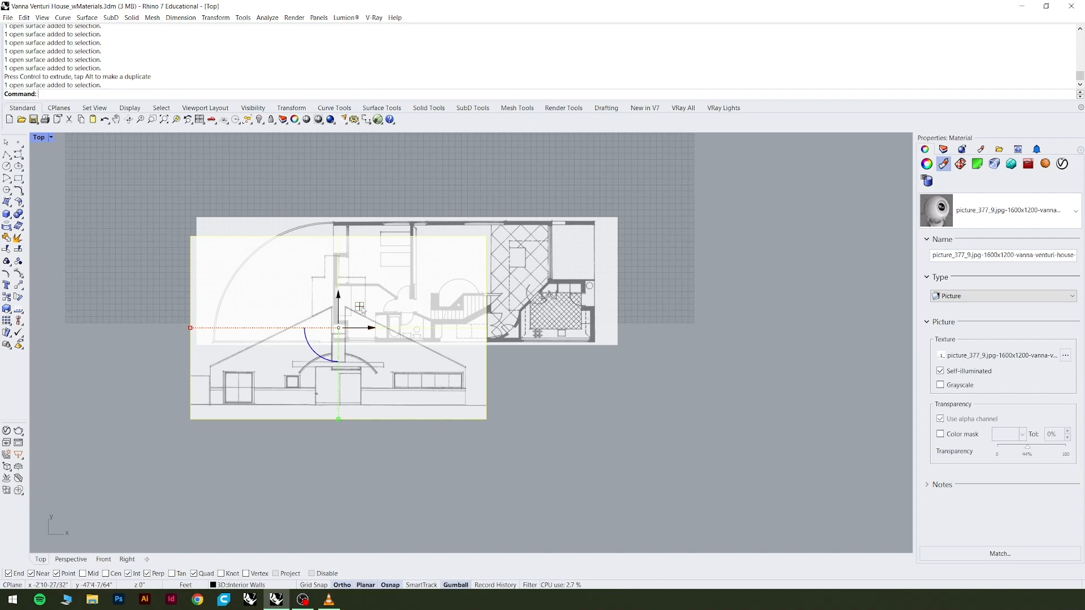
pyautogui.moveTo(362, 307); pyautogui.dragTo(465, 426)
pyautogui.press('Escape')
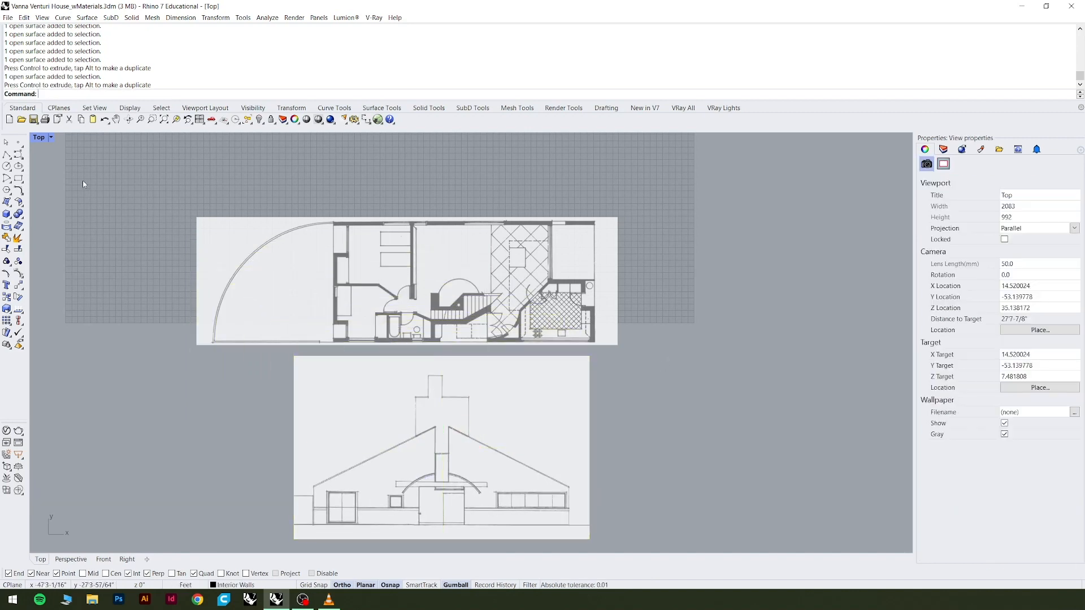
# Trace an open L-shaped polyline down the outer edge of the bedroom closet wall on the floor plan, with a short horizontal return at its lower corner.
pyautogui.click(7, 154)
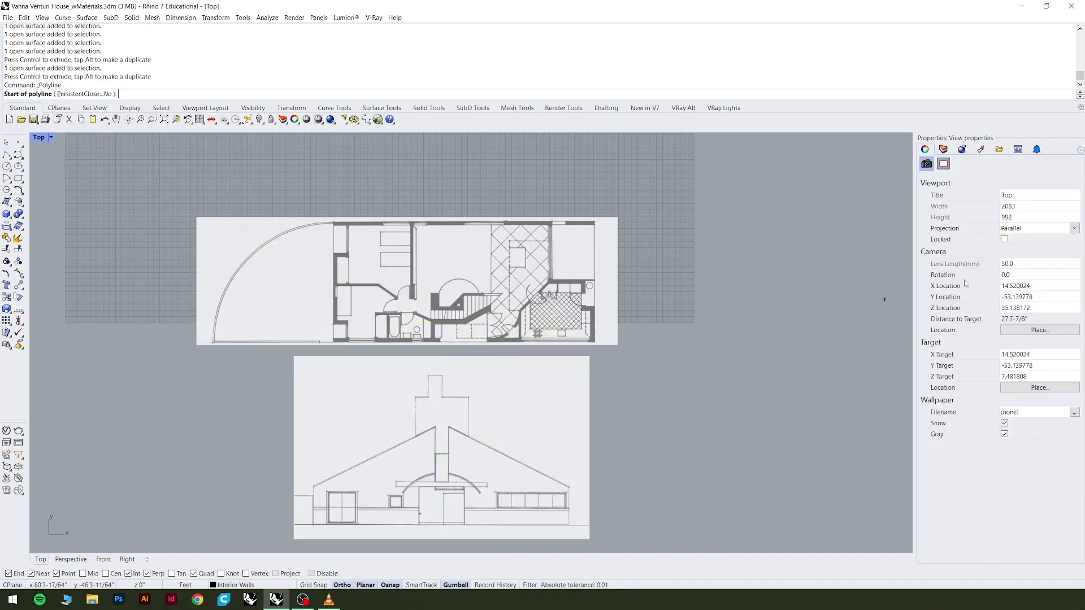
pyautogui.click(943, 149)
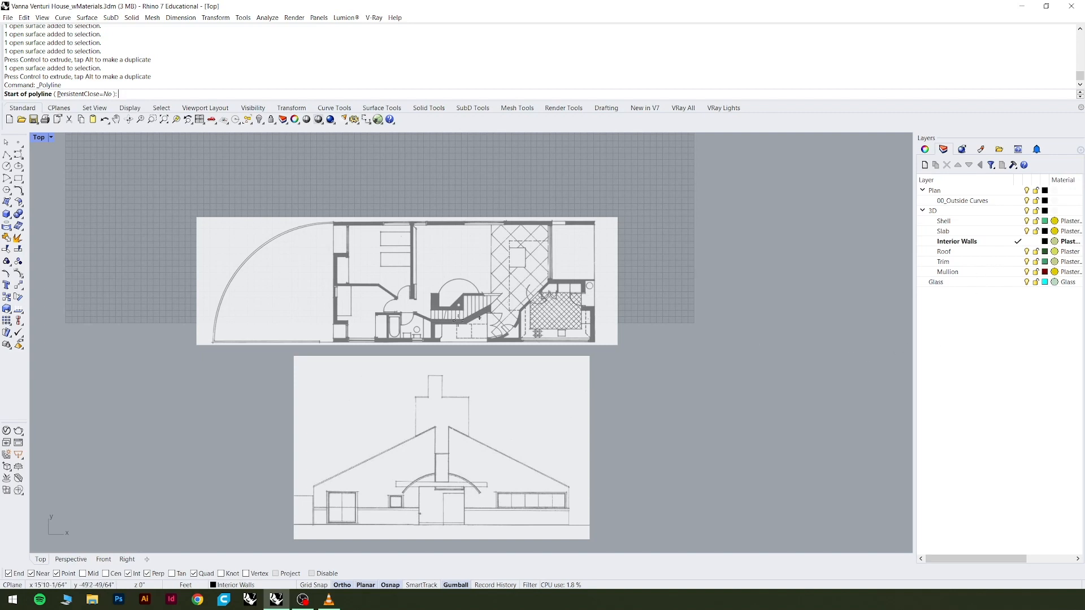
pyautogui.scroll(8, 334, 244)
pyautogui.scroll(3, 399, 241)
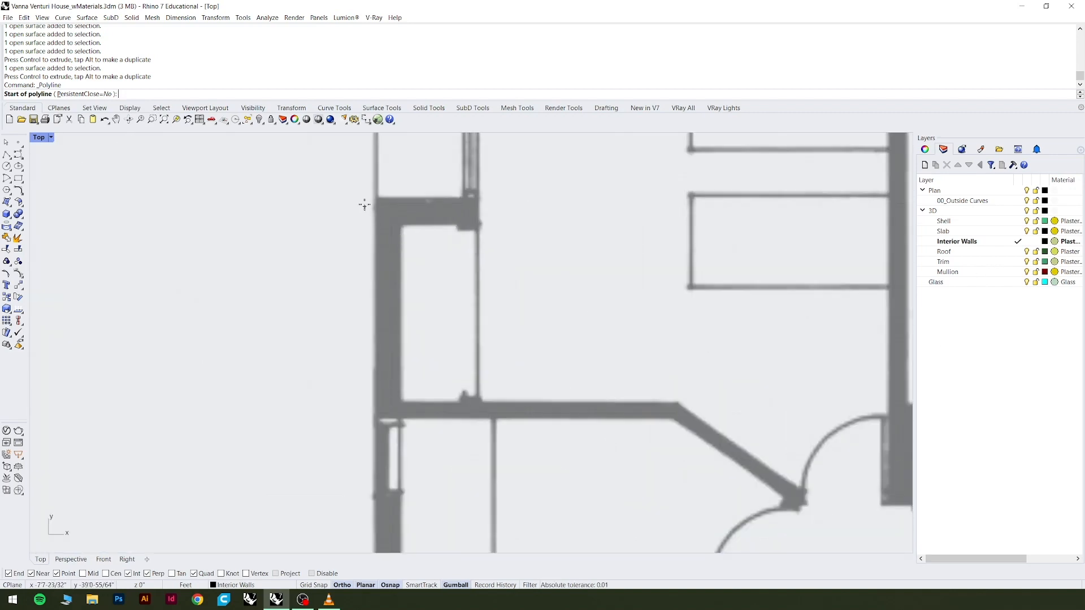
pyautogui.click(376, 197)
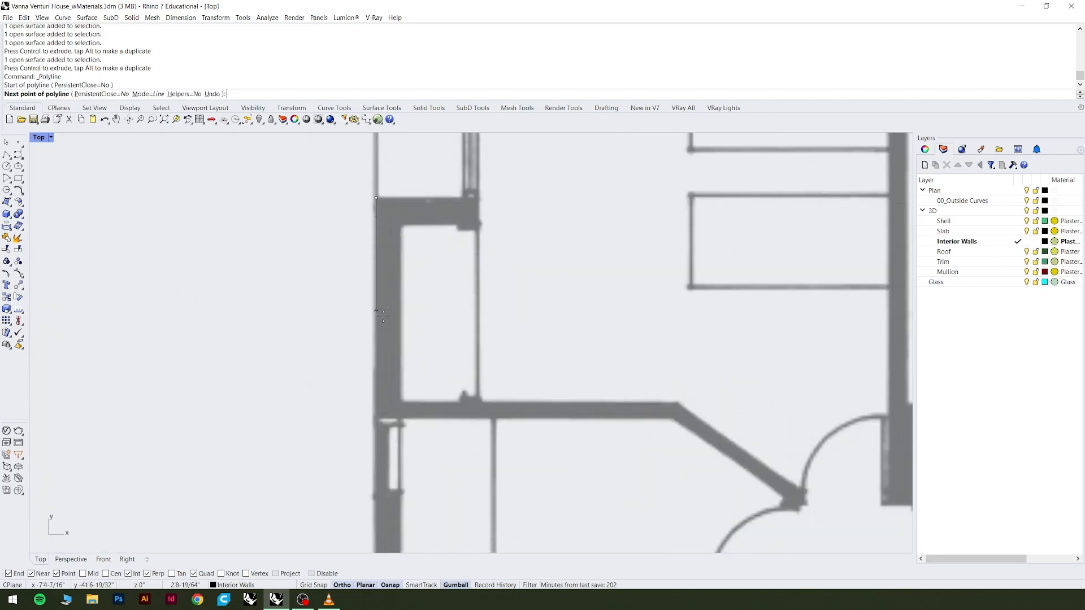
pyautogui.click(384, 416)
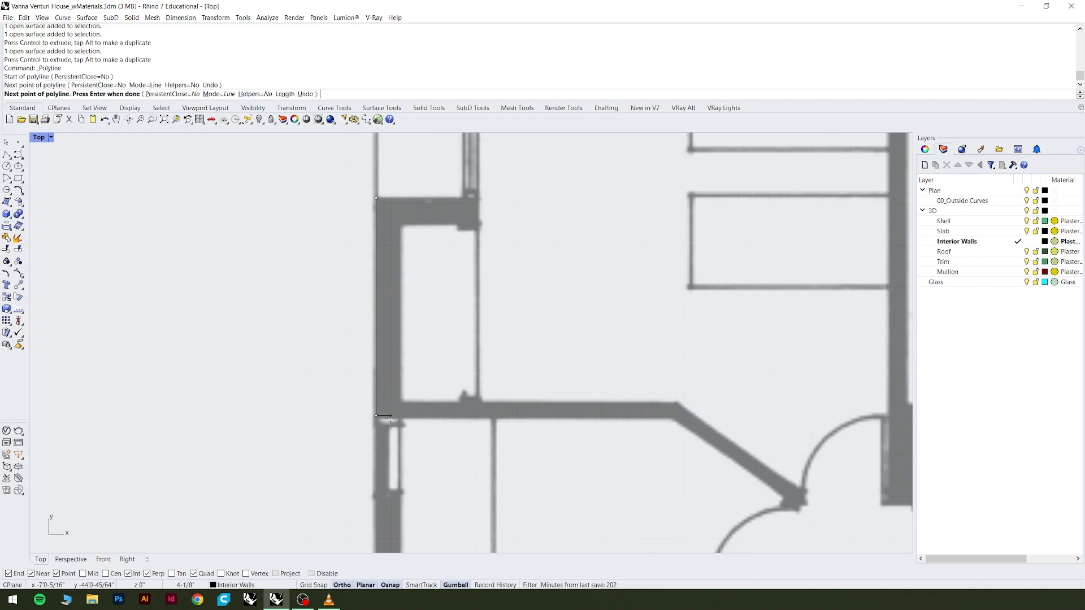
pyautogui.scroll(3, 378, 414)
pyautogui.click(468, 415)
pyautogui.press('Return')
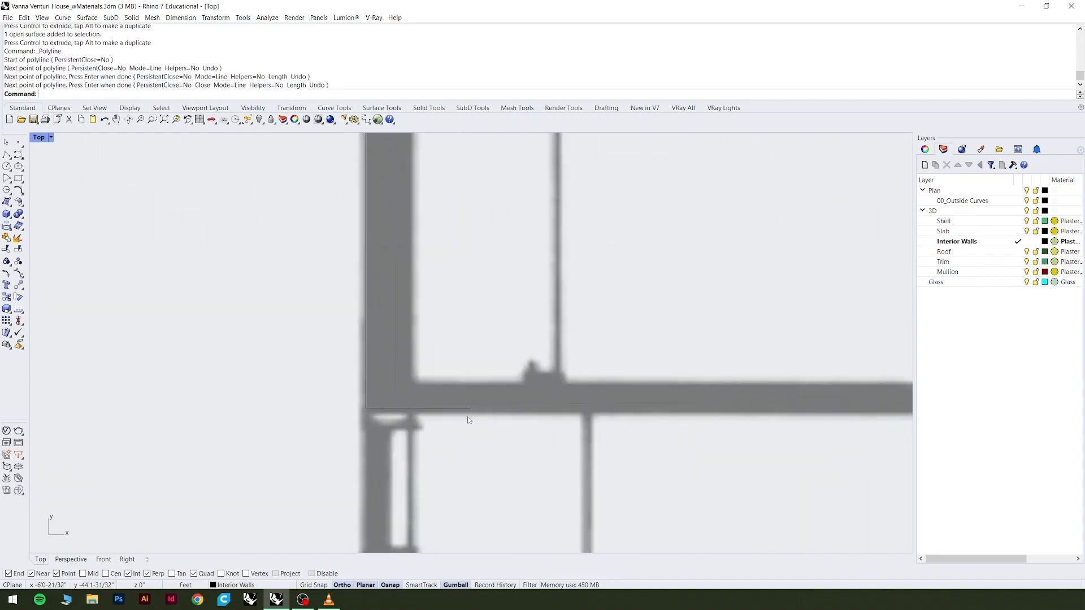
pyautogui.scroll(-4, 450, 448)
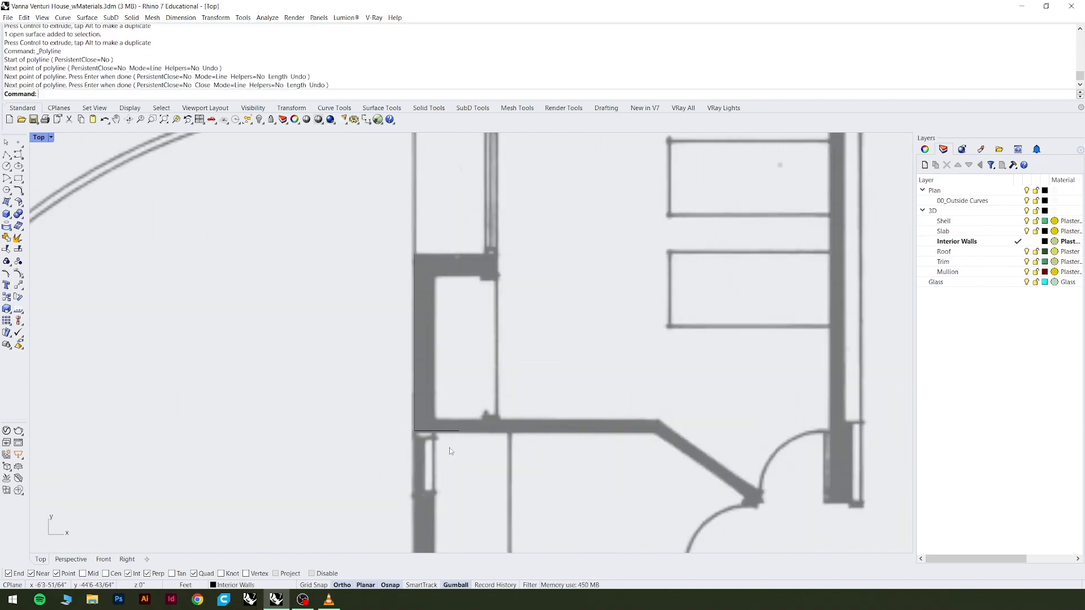
pyautogui.click(417, 284)
pyautogui.click(435, 320)
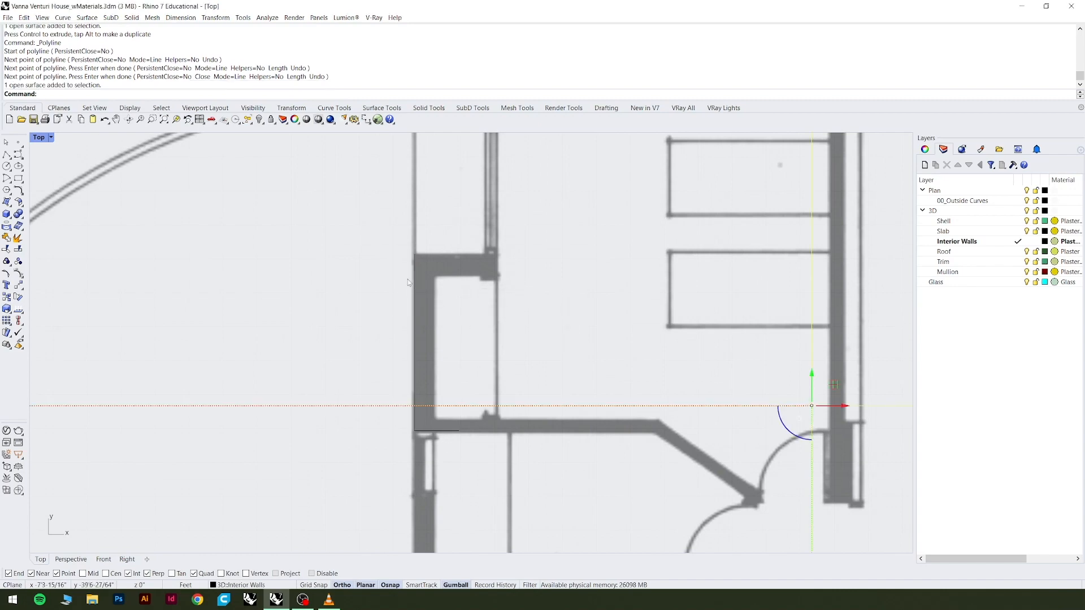
pyautogui.scroll(-10, 408, 279)
pyautogui.click(455, 307)
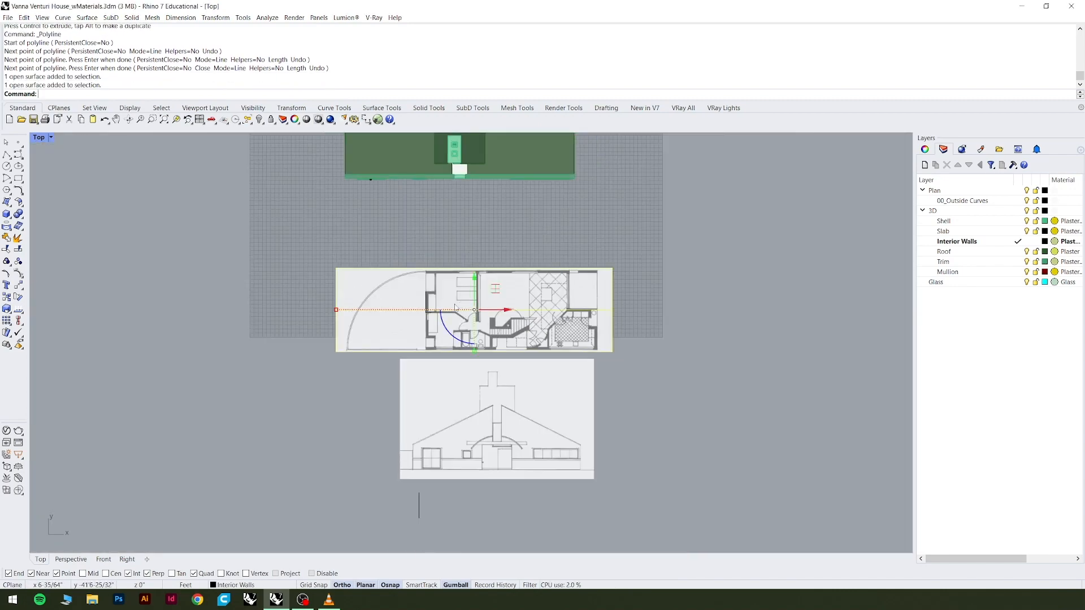
pyautogui.scroll(8, 455, 307)
pyautogui.scroll(3, 419, 294)
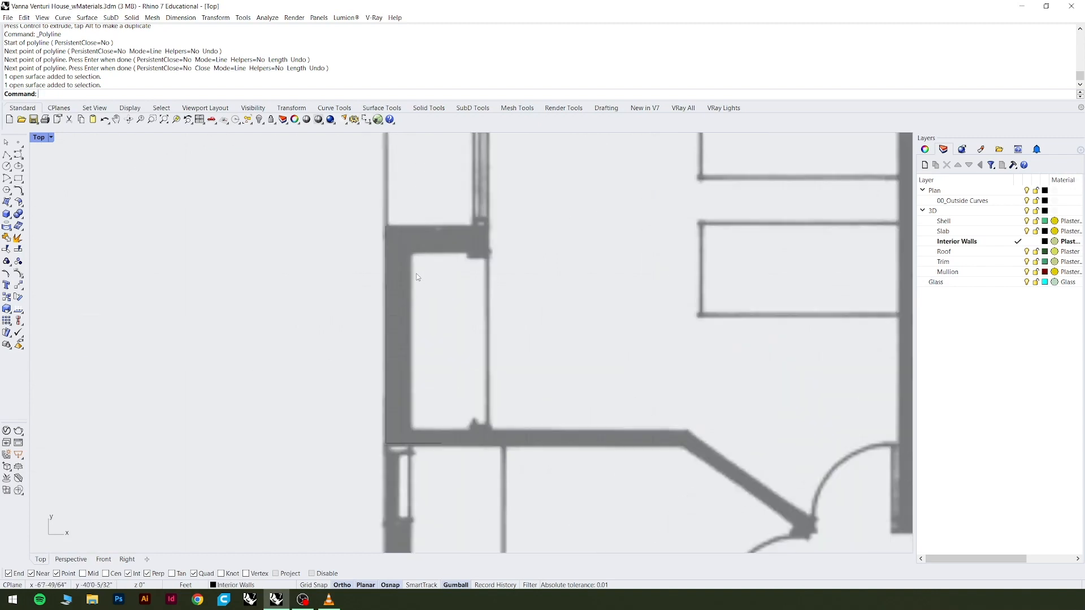
pyautogui.click(395, 251)
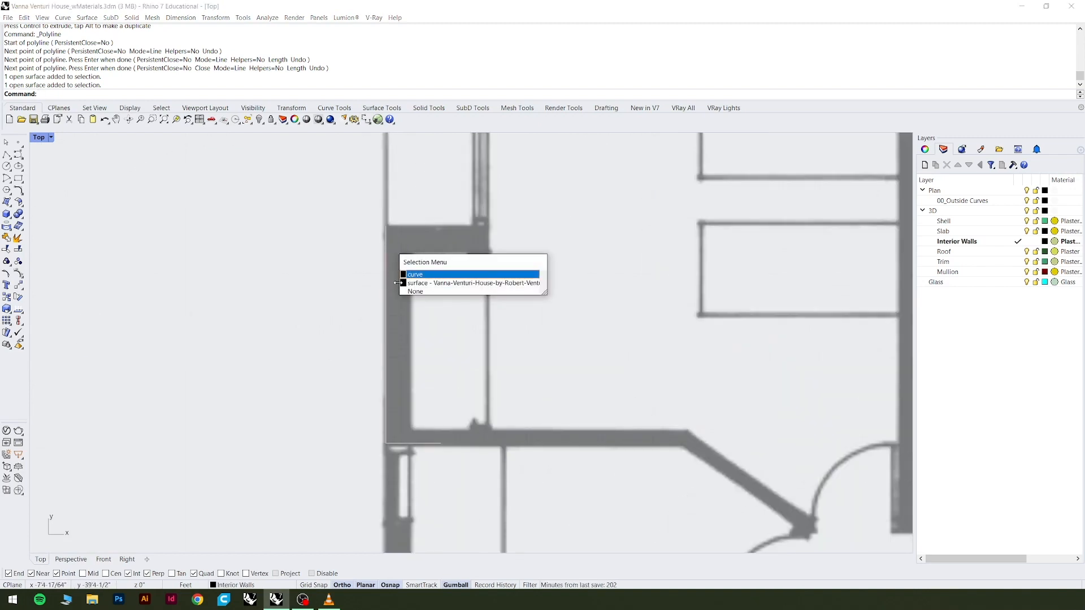
pyautogui.rightClick(982, 357)
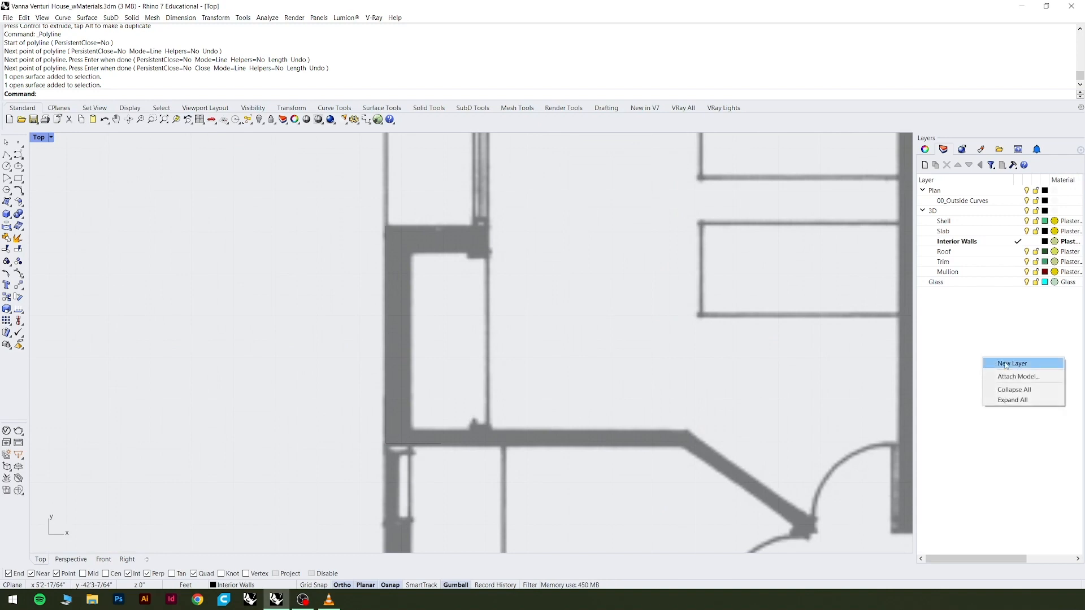
pyautogui.click(715, 342)
pyautogui.scroll(-14, 446, 332)
pyautogui.press('Escape')
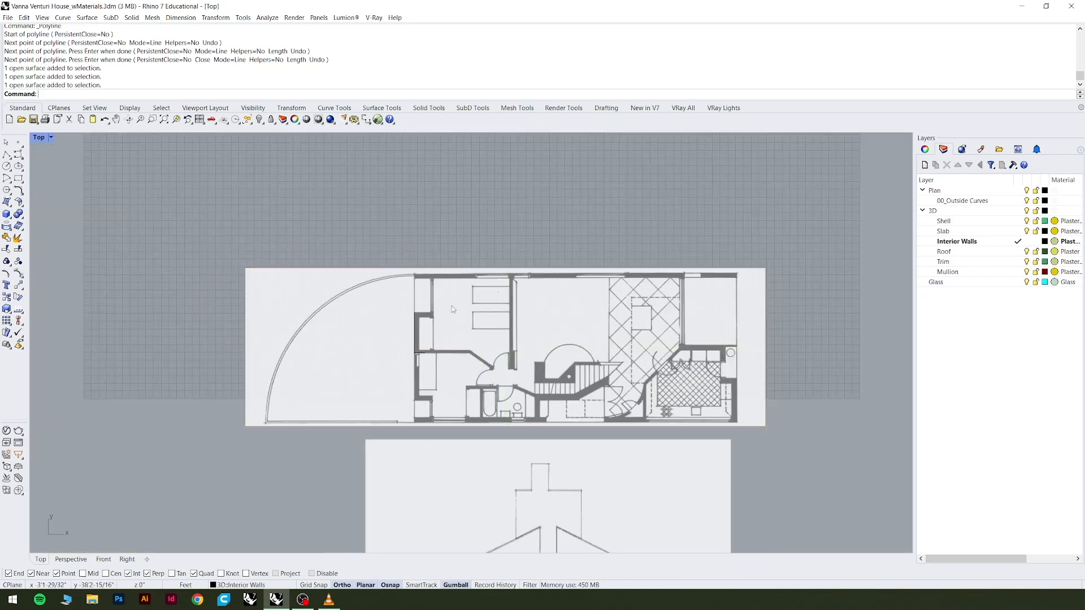
# Create a new top-level layer named "image tracing".
pyautogui.rightClick(972, 368)
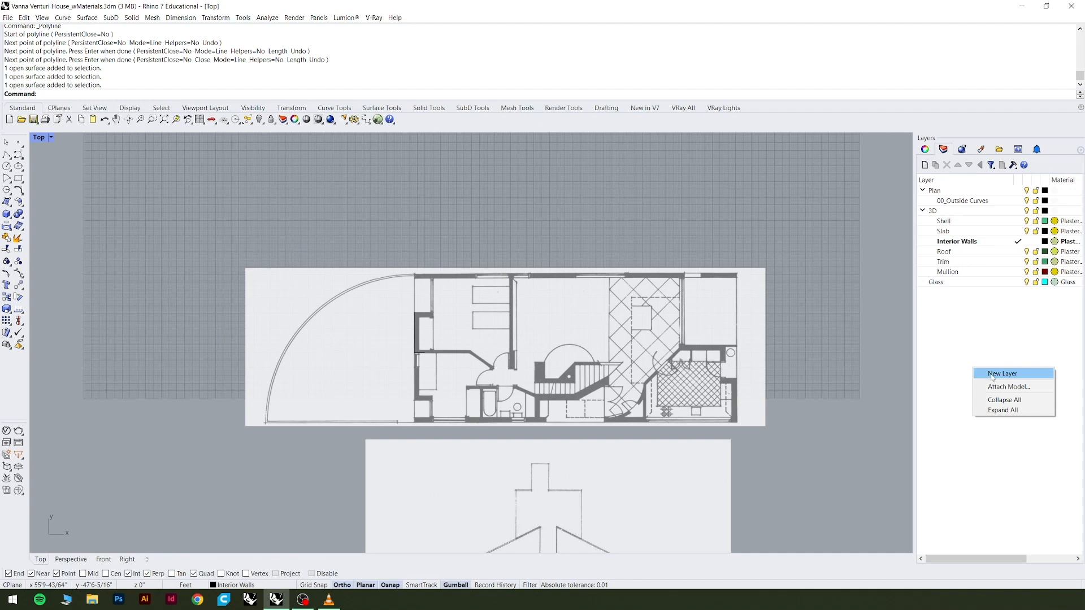
pyautogui.rightClick(981, 341)
pyautogui.click(995, 349)
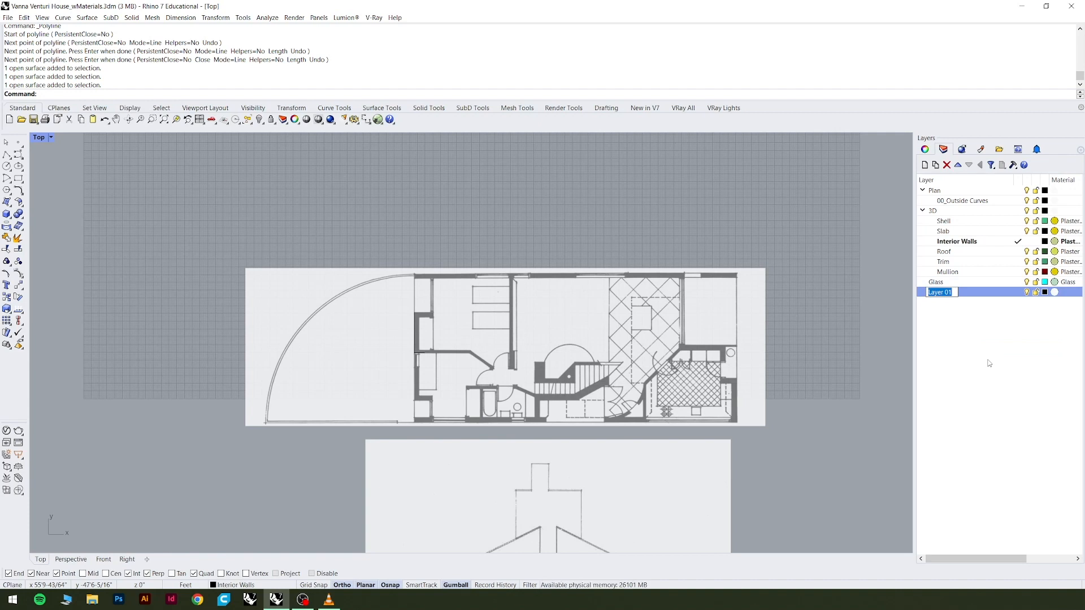
pyautogui.write('image tracing')
pyautogui.press('Return')
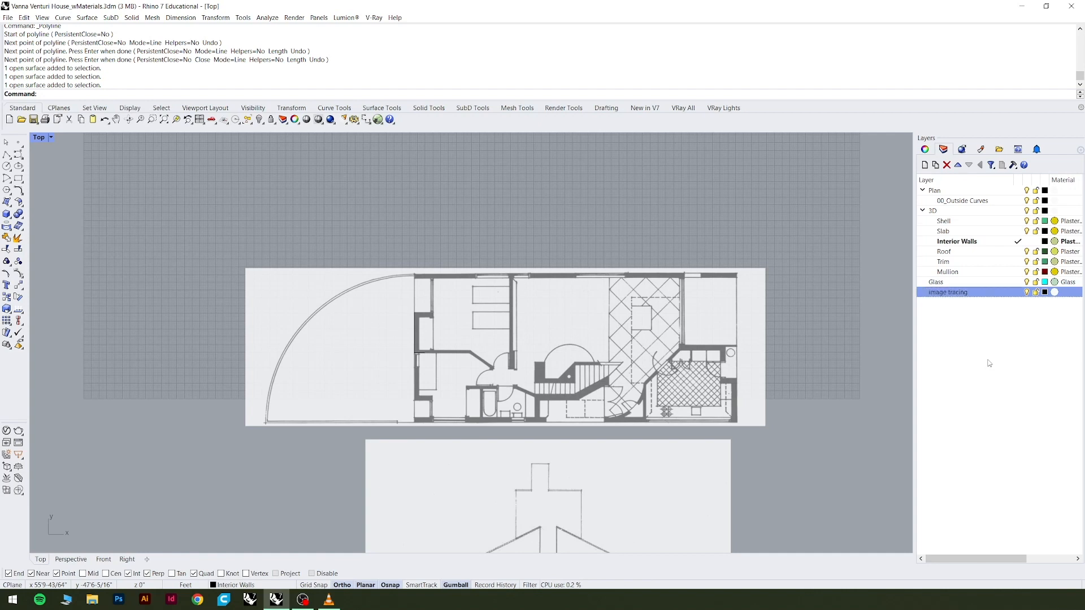
# Add a sublayer named "outline curves" under the image tracing layer.
pyautogui.rightClick(976, 293)
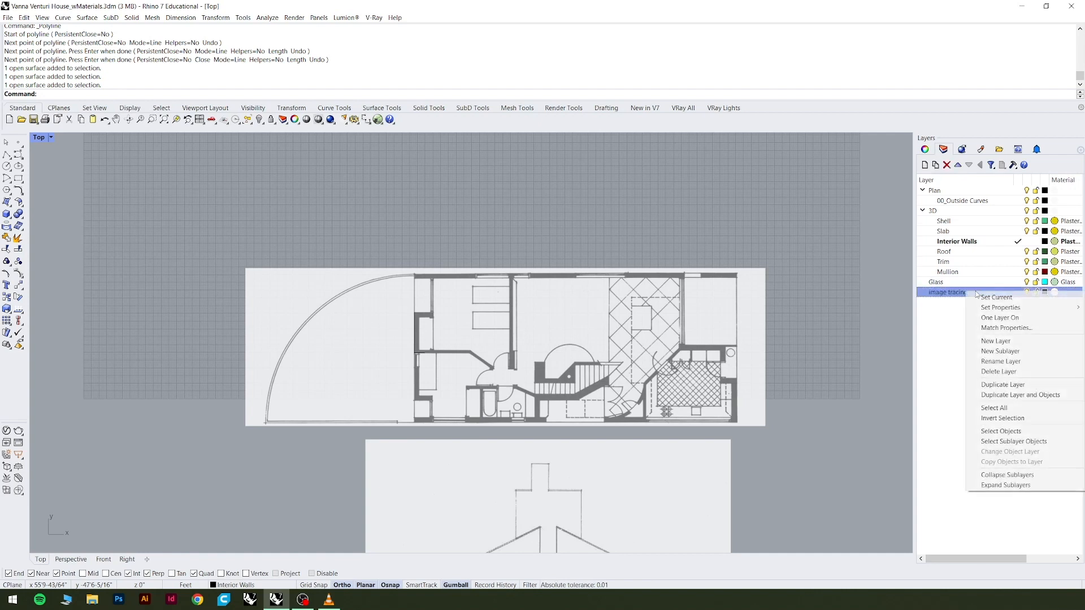
pyautogui.click(1011, 354)
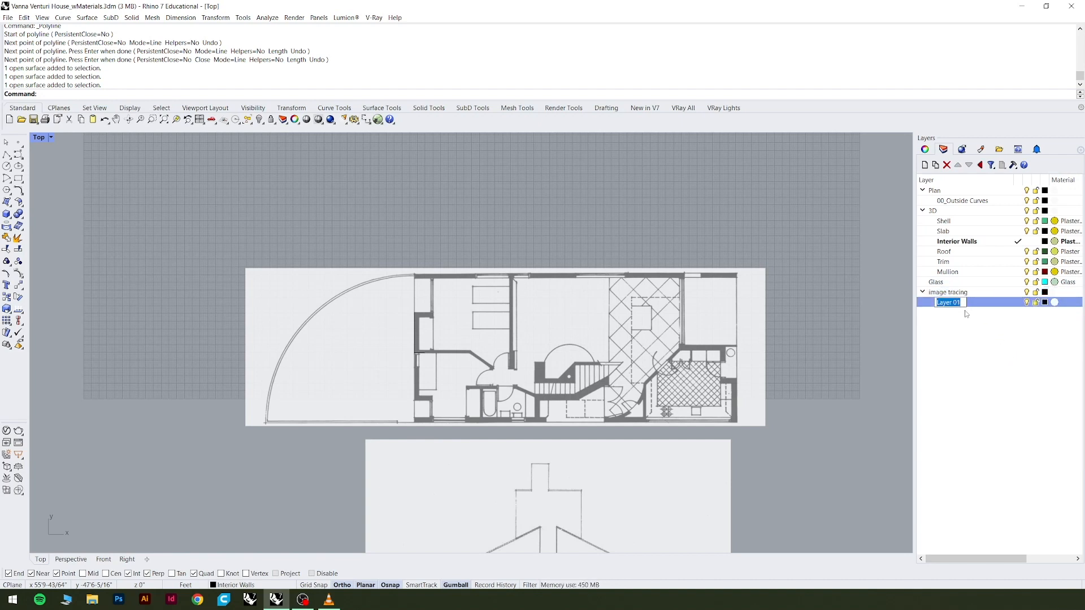
pyautogui.write('outline curves')
pyautogui.press('Return')
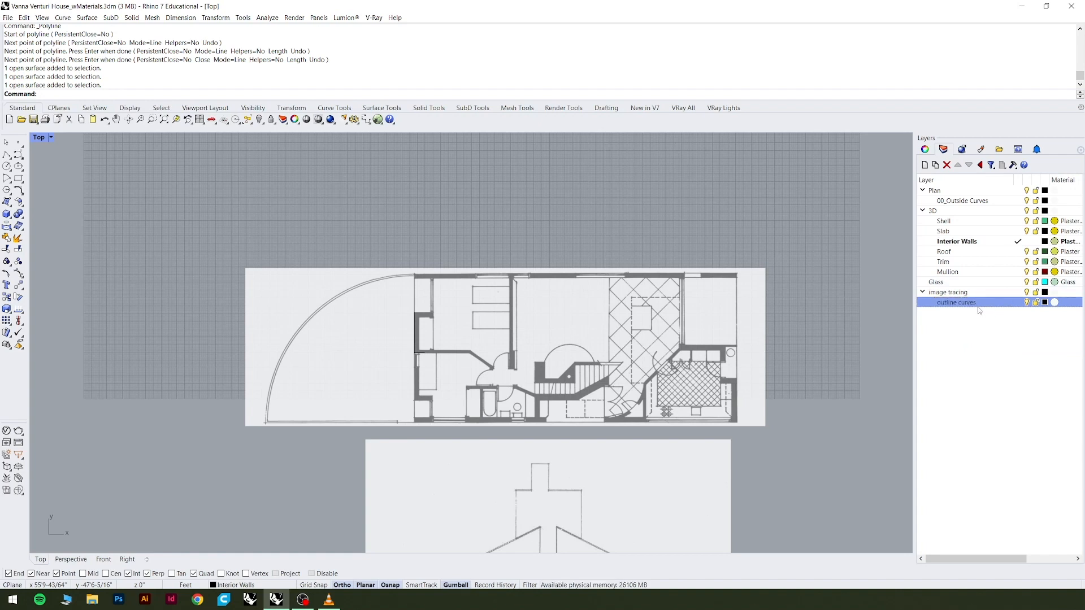
# Set the outline curves layer's color to bright red from the Custom Color List.
pyautogui.click(1045, 302)
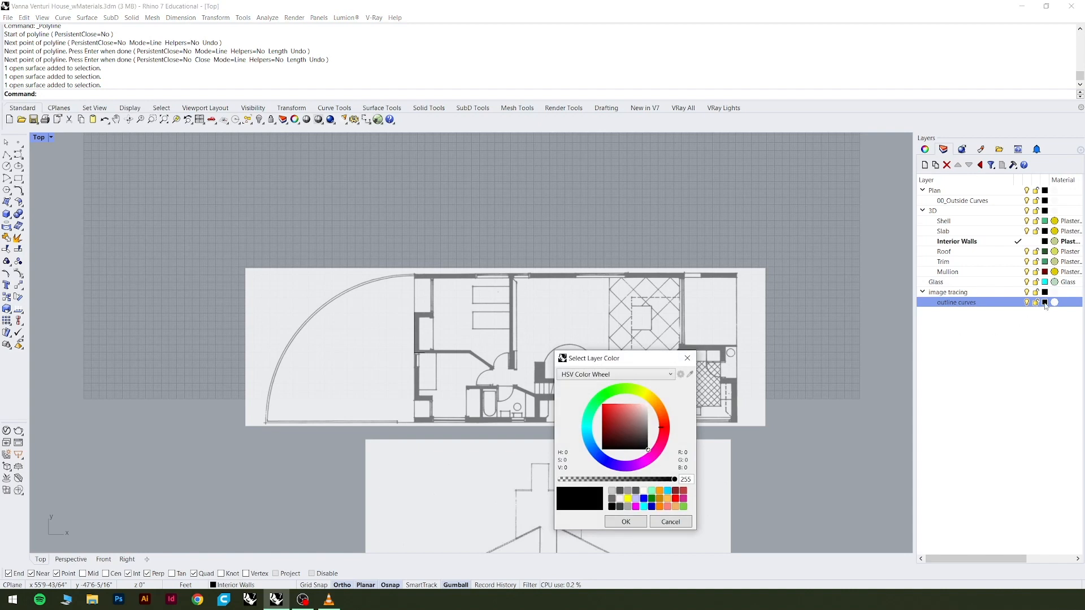
pyautogui.click(686, 358)
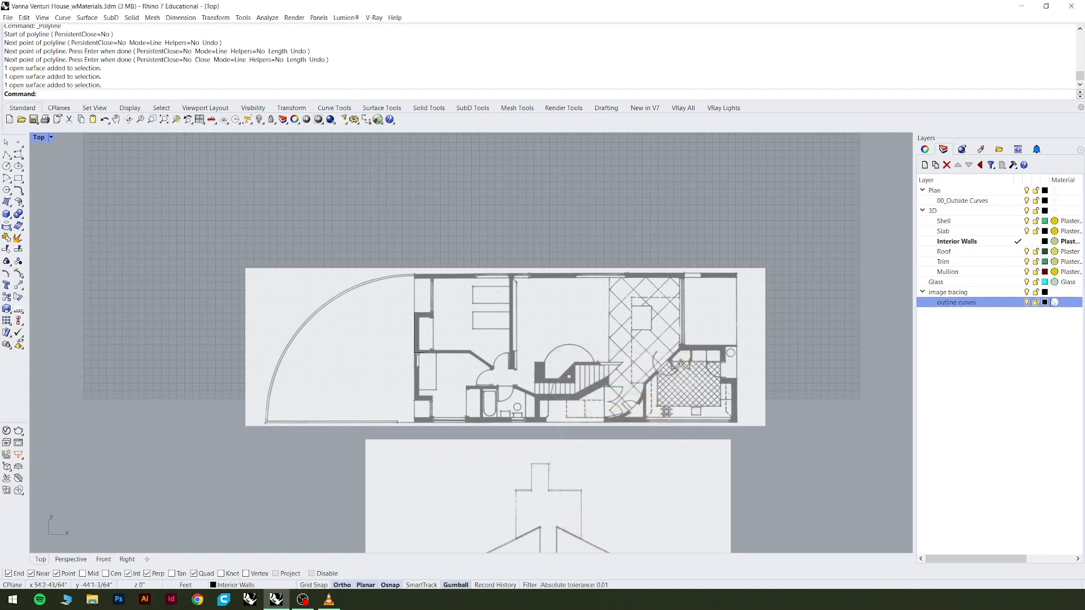
pyautogui.click(1045, 302)
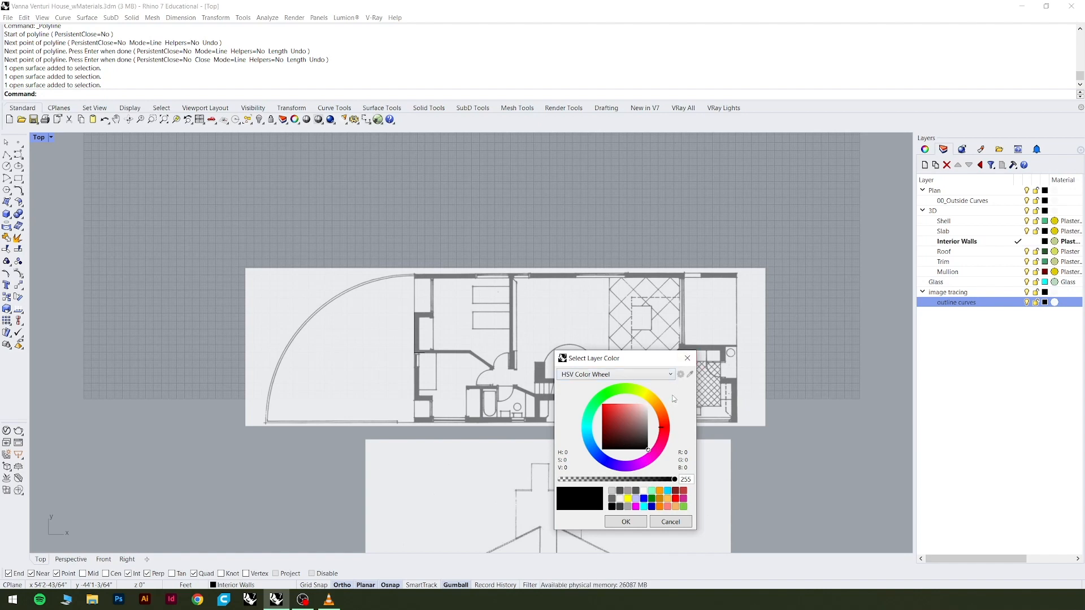
pyautogui.click(671, 376)
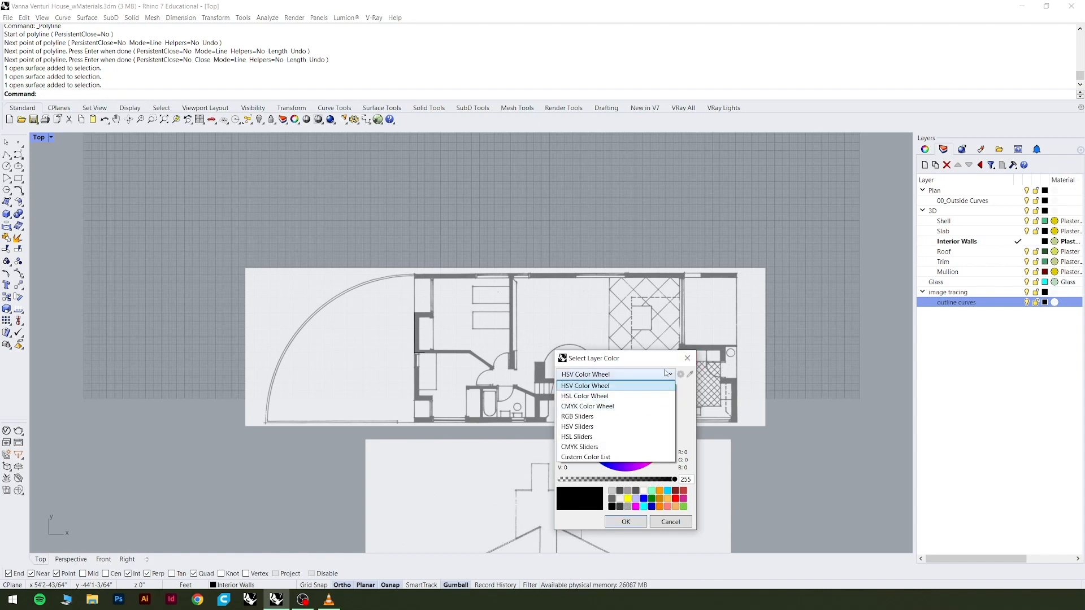
pyautogui.click(653, 377)
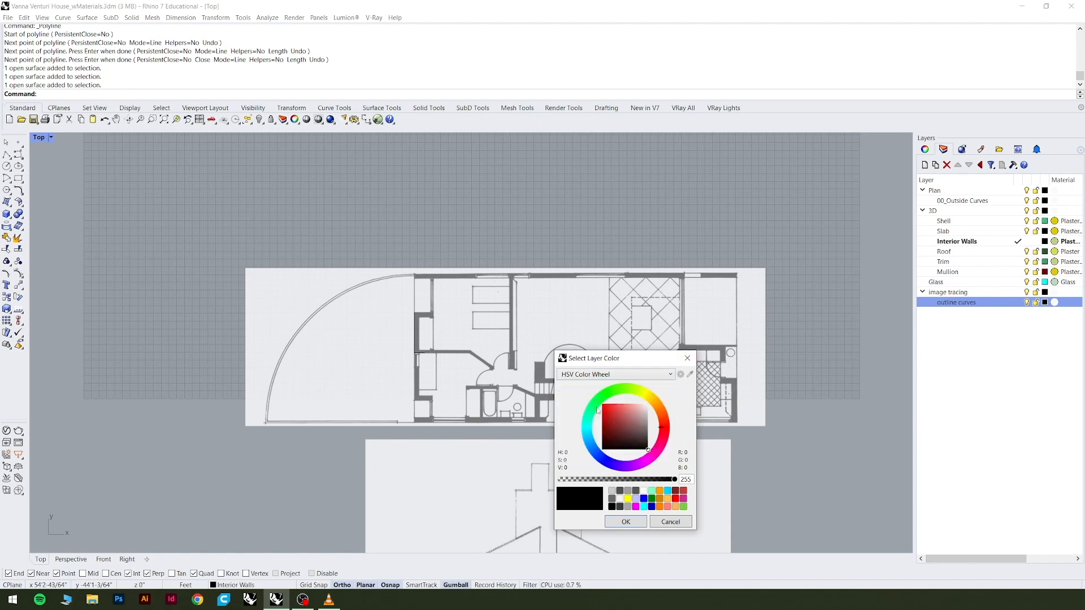
pyautogui.click(668, 376)
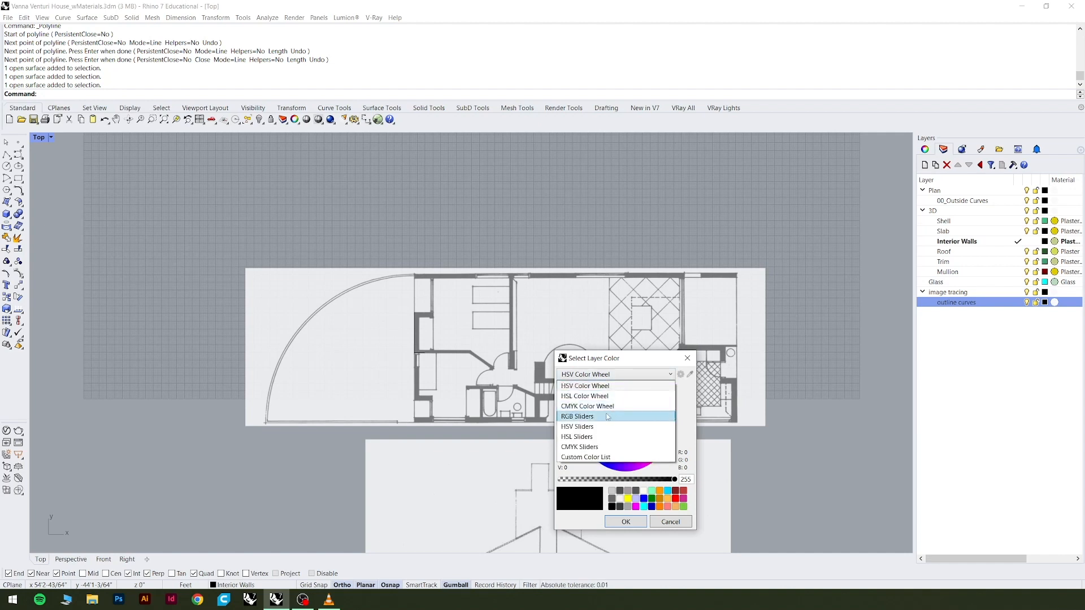
pyautogui.click(601, 457)
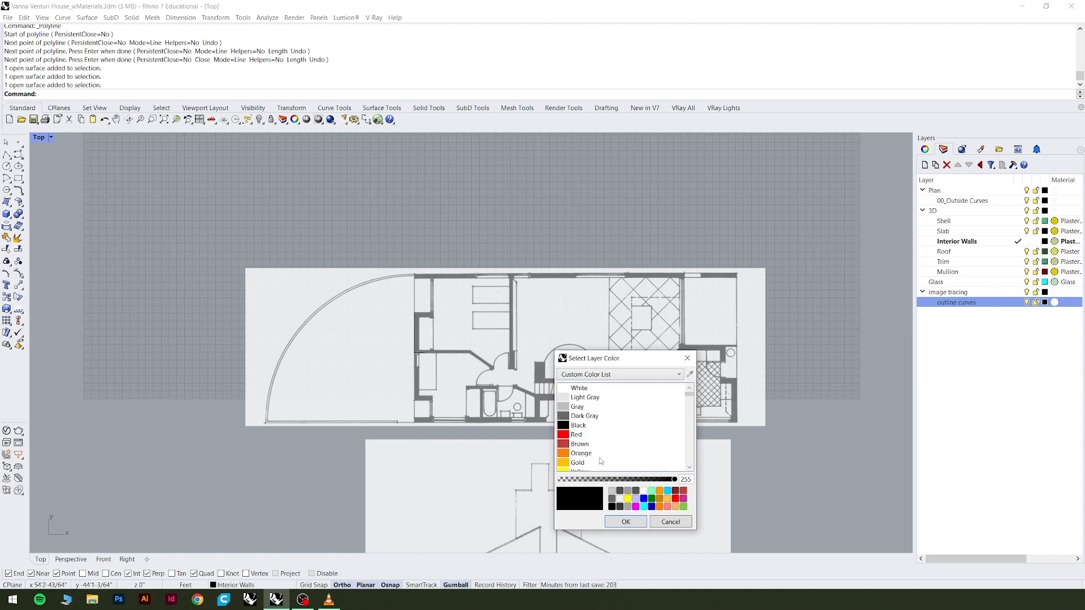
pyautogui.scroll(-5, 602, 428)
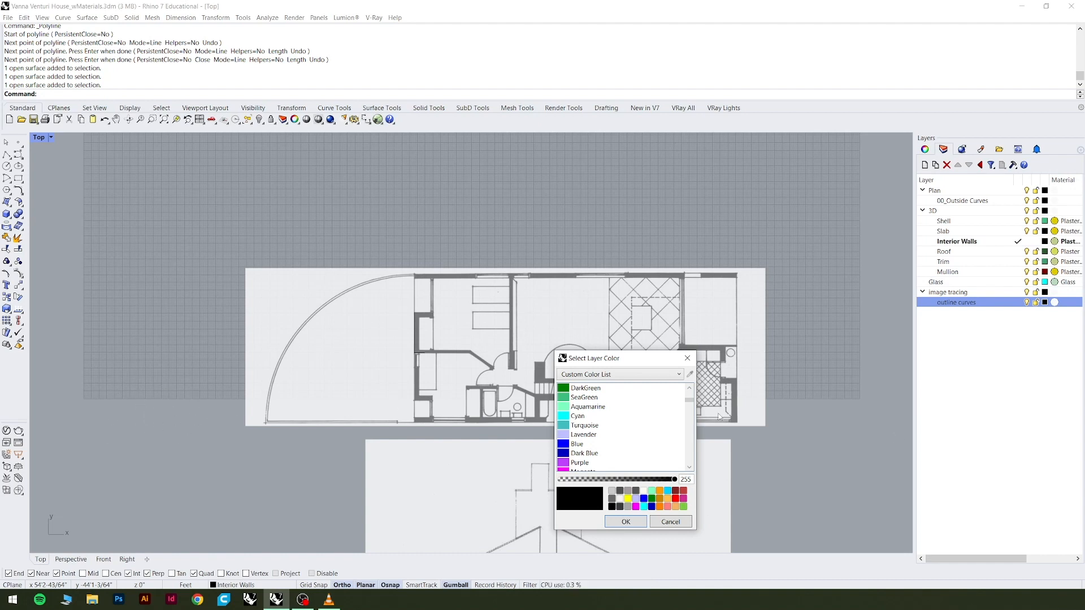
pyautogui.scroll(-2, 658, 451)
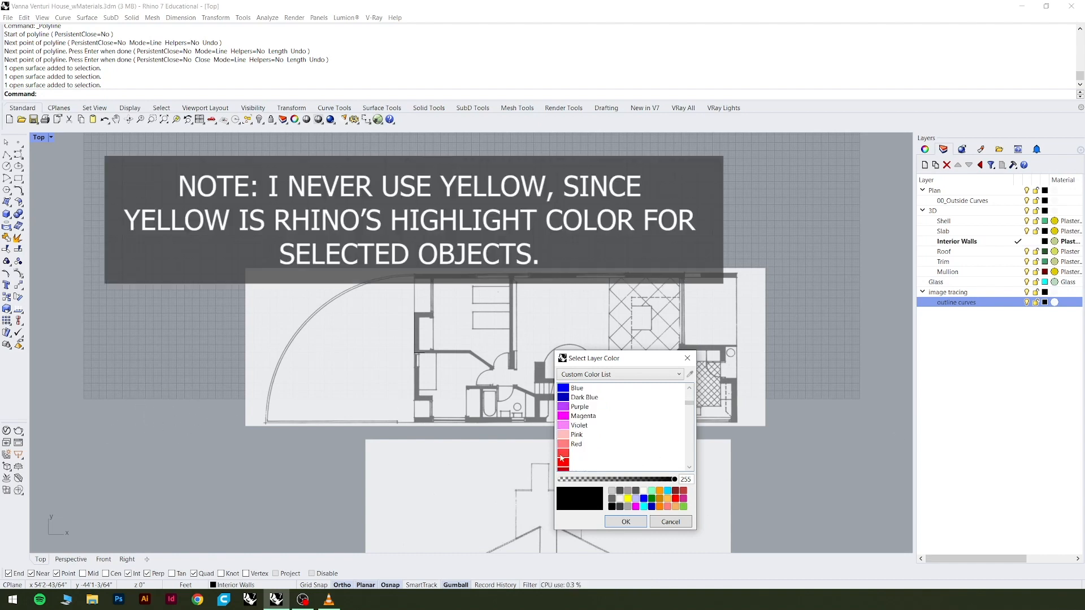
pyautogui.click(563, 463)
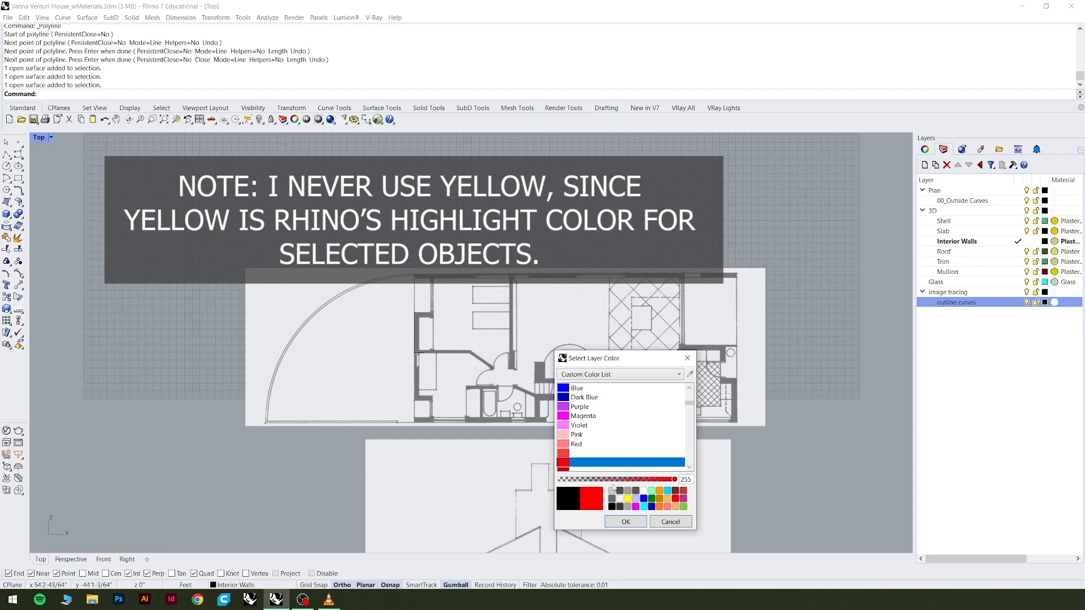
pyautogui.click(625, 522)
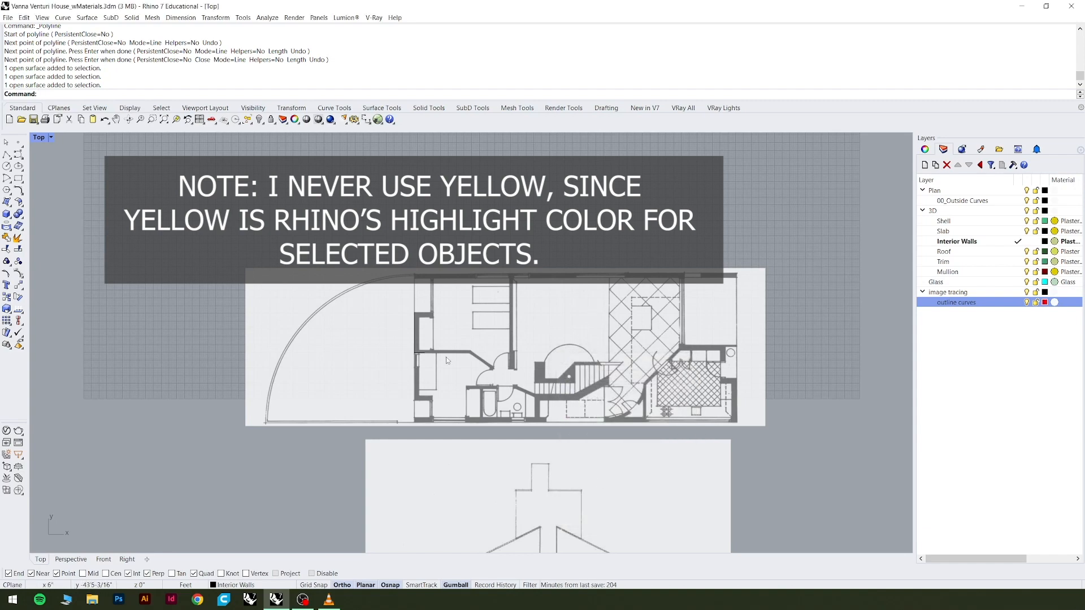
# Make the outline curves layer current and move the traced closet wall polyline onto it.
pyautogui.scroll(5, 409, 356)
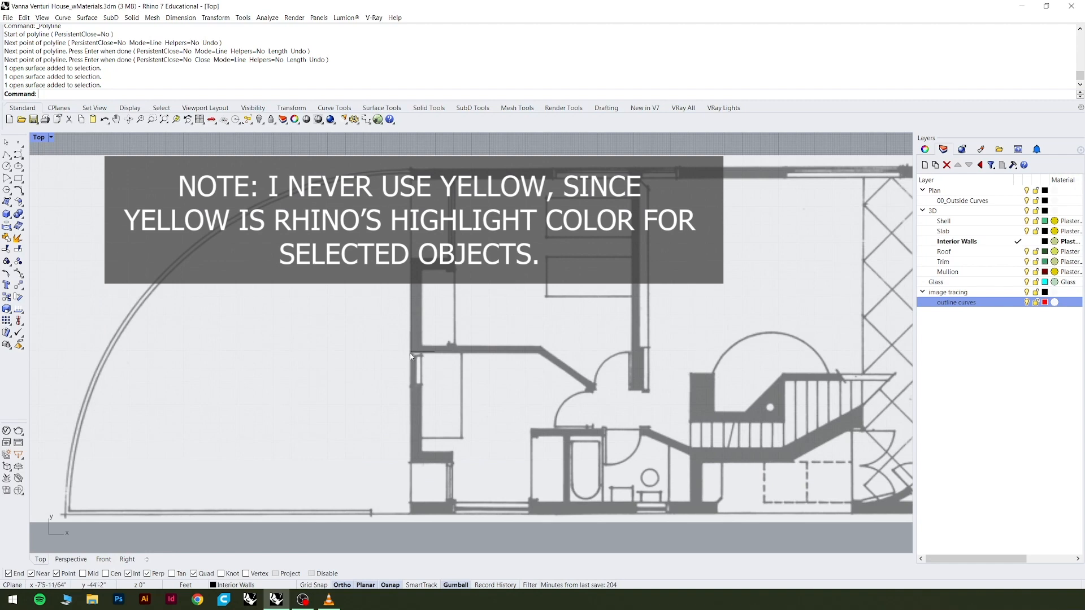
pyautogui.click(412, 355)
pyautogui.click(461, 383)
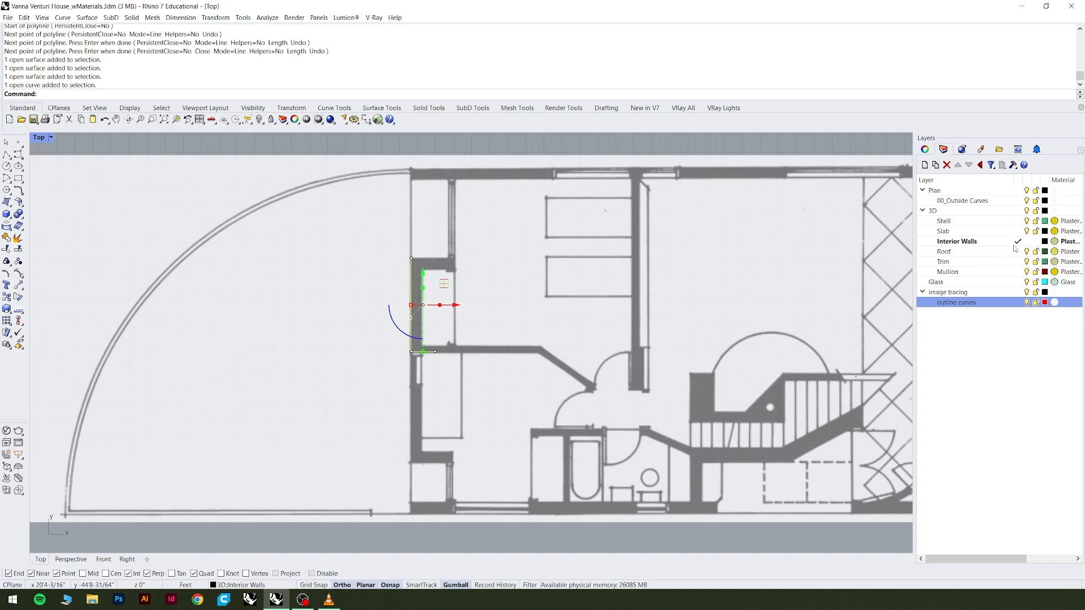
pyautogui.doubleClick(1000, 305)
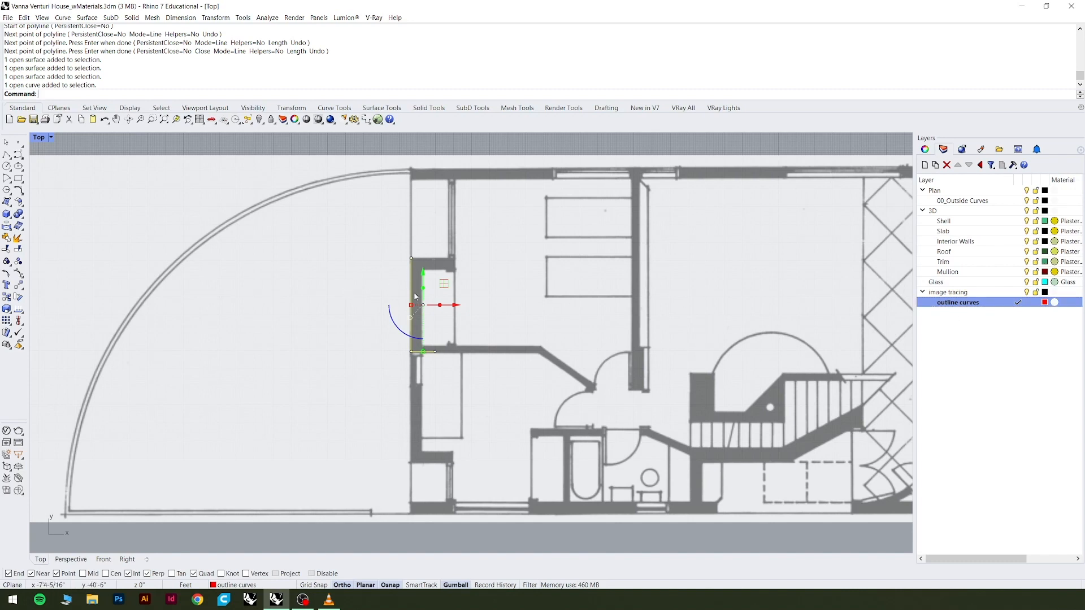
pyautogui.rightClick(958, 308)
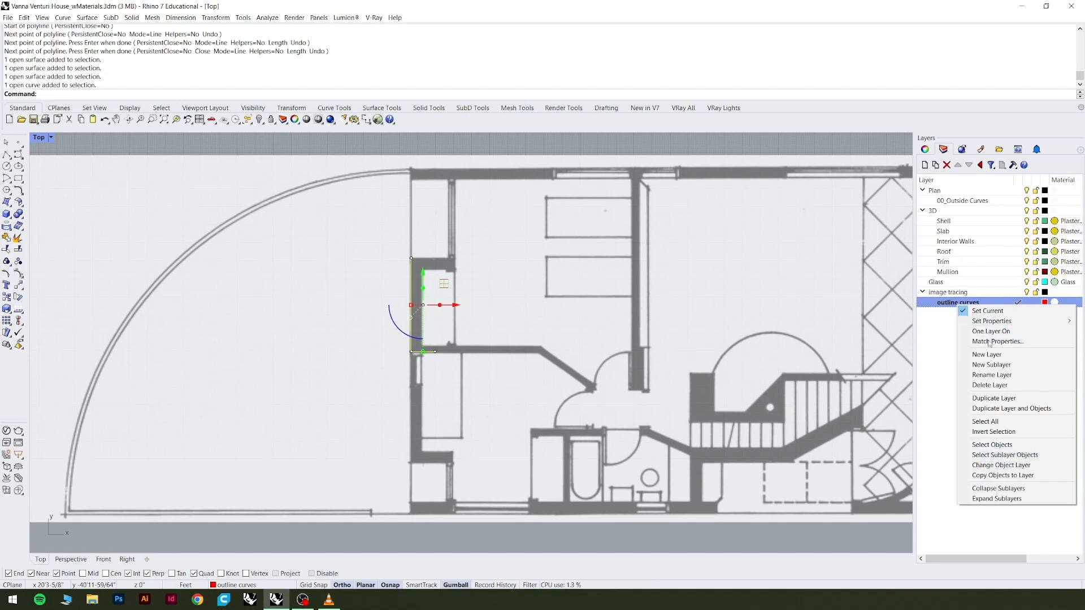
pyautogui.rightClick(948, 306)
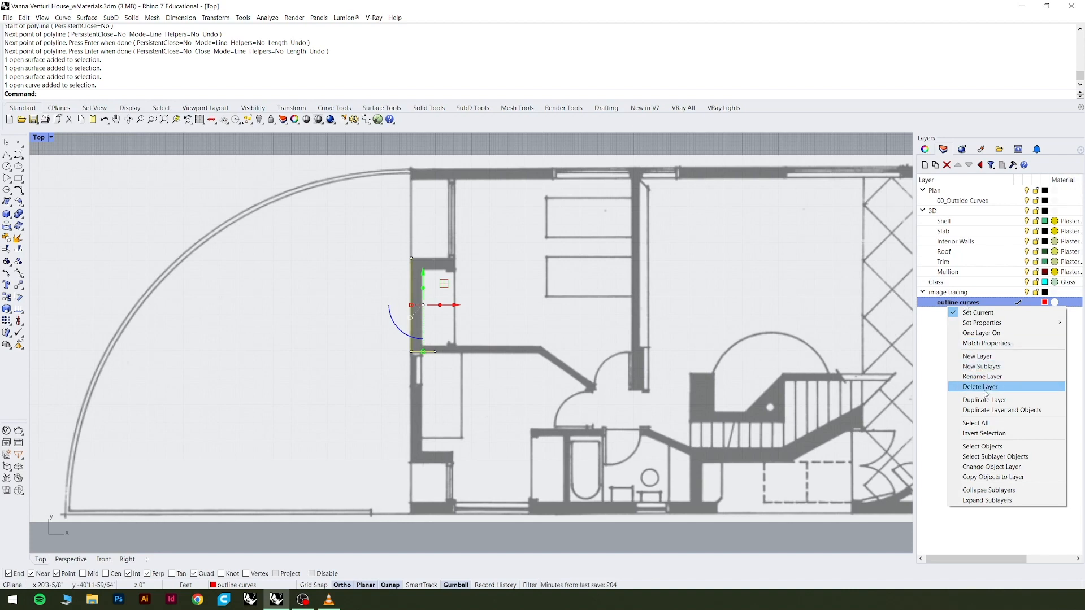
pyautogui.click(995, 468)
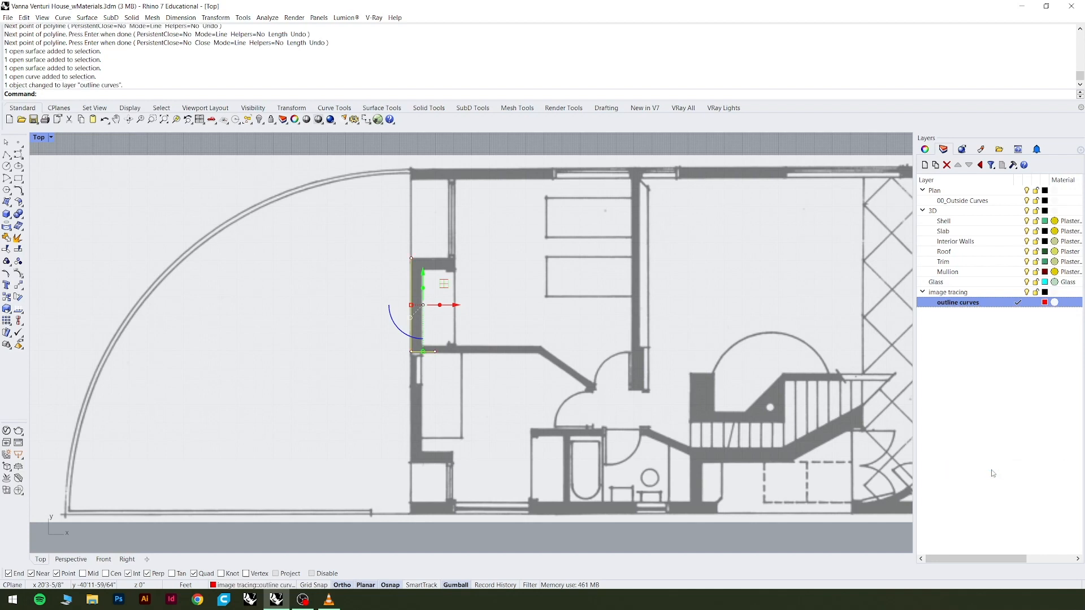
pyautogui.click(468, 142)
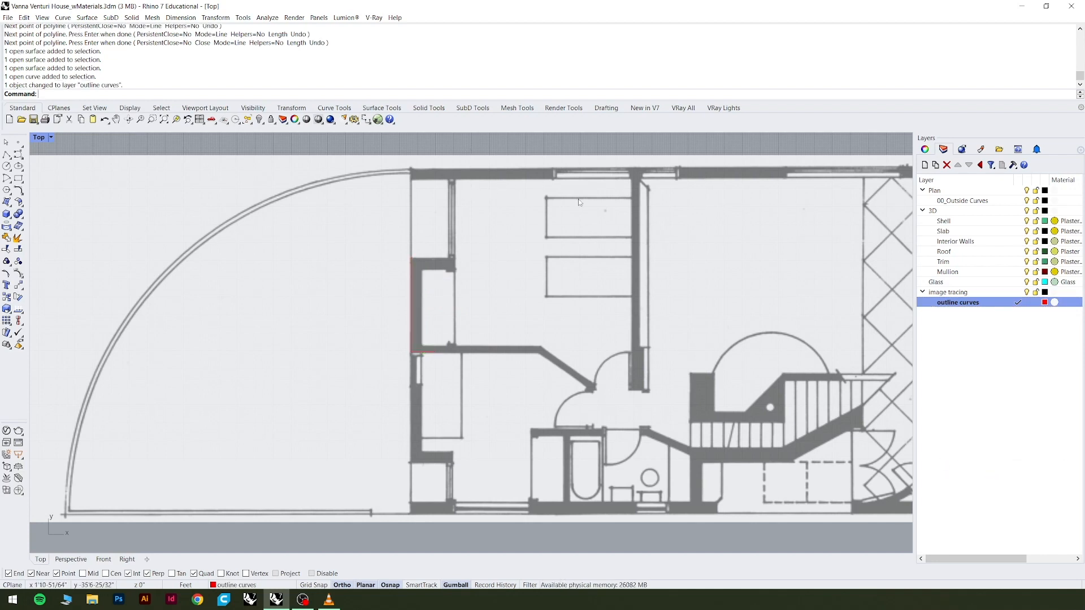
# Examine the traced closet wall curve against the floor plan image, along its vertical edge and at its lower return.
pyautogui.click(417, 336)
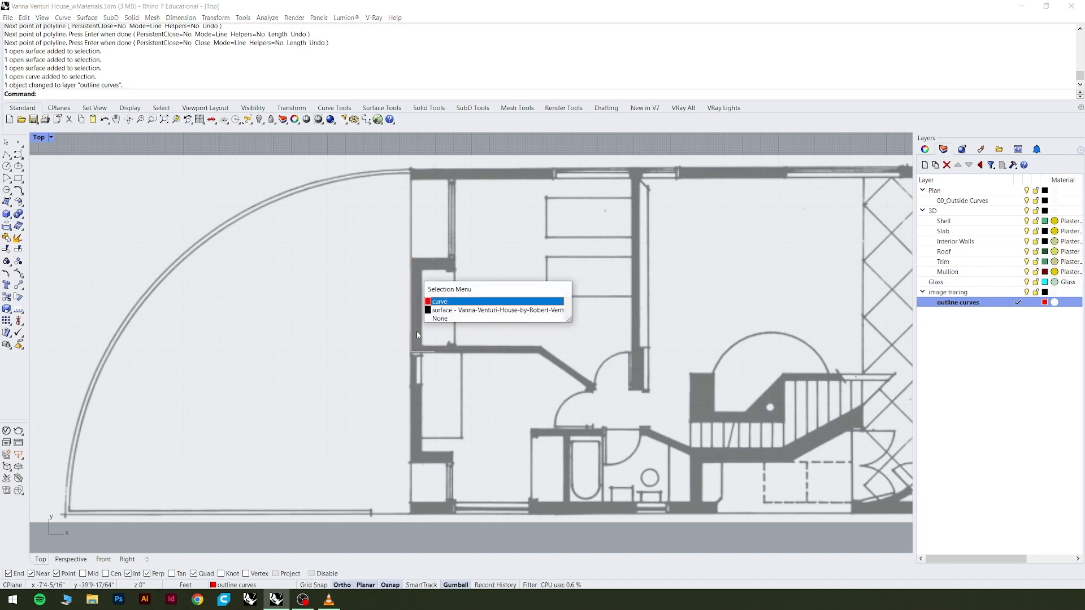
pyautogui.scroll(6, 413, 317)
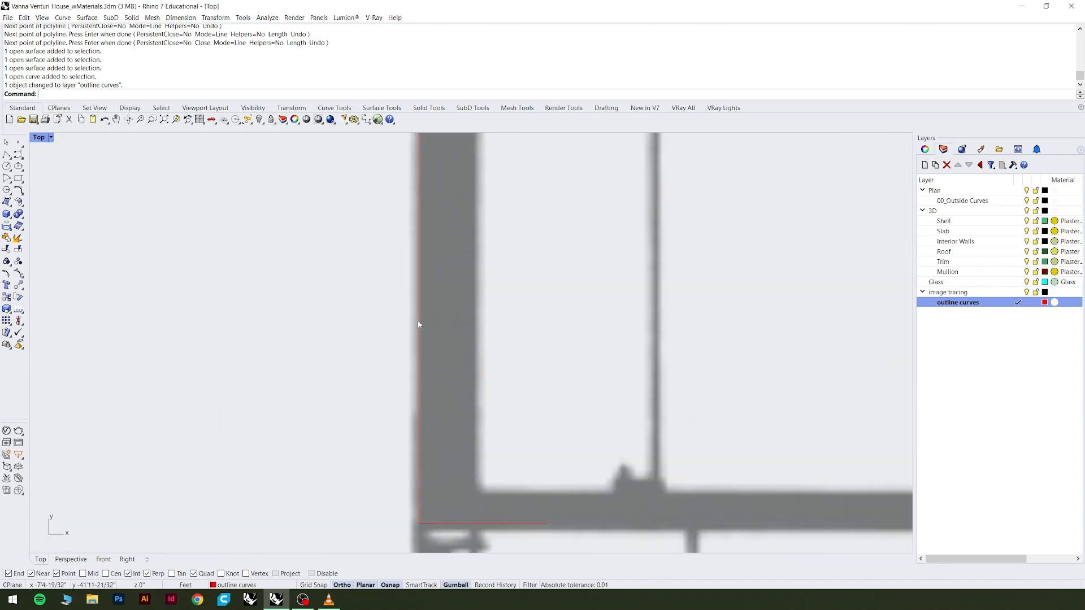
pyautogui.click(453, 347)
pyautogui.scroll(-6, 336, 390)
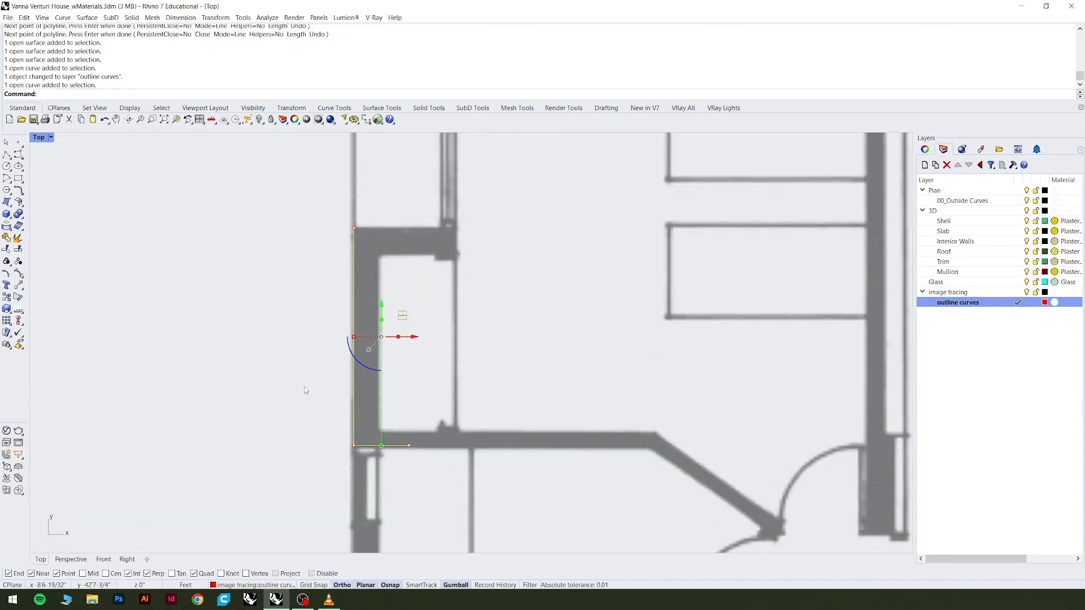
pyautogui.scroll(-4, 370, 398)
pyautogui.scroll(5, 371, 398)
pyautogui.scroll(-5, 370, 358)
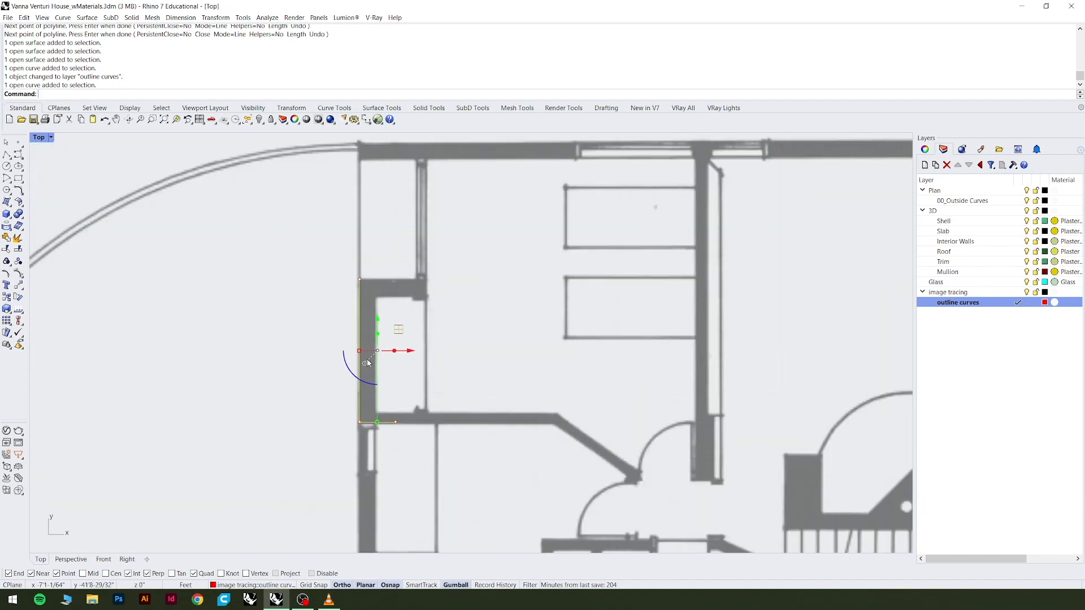
pyautogui.press('Escape')
pyautogui.scroll(6, 386, 357)
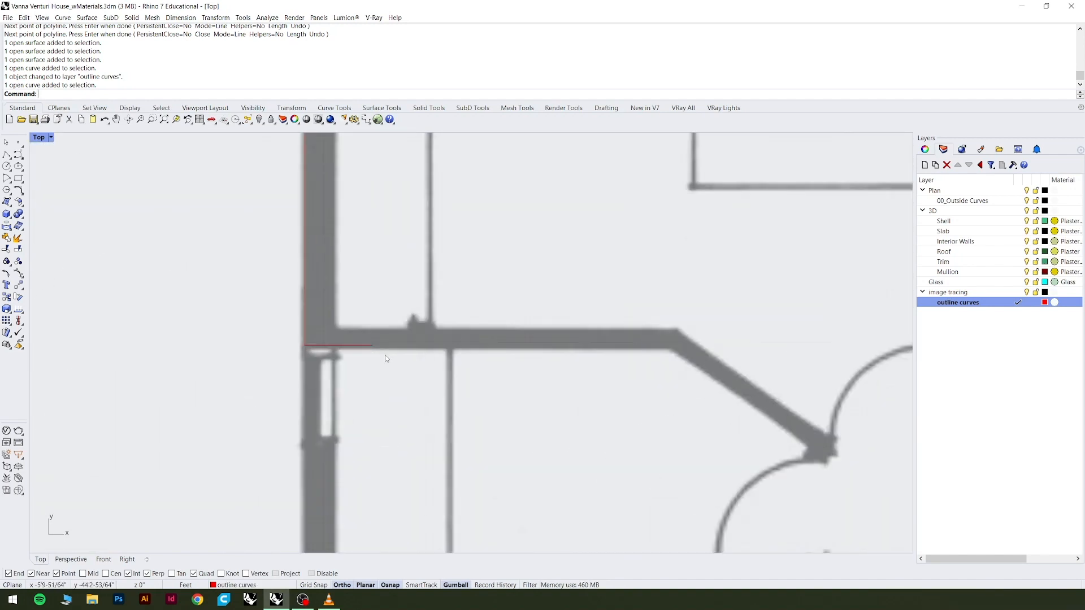
pyautogui.click(351, 345)
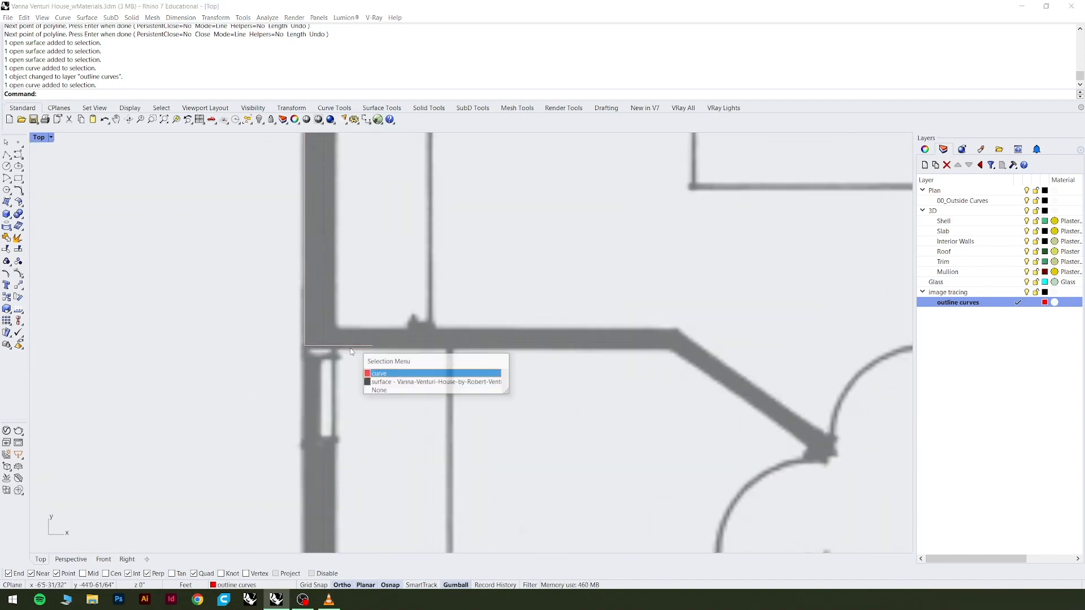
pyautogui.click(388, 374)
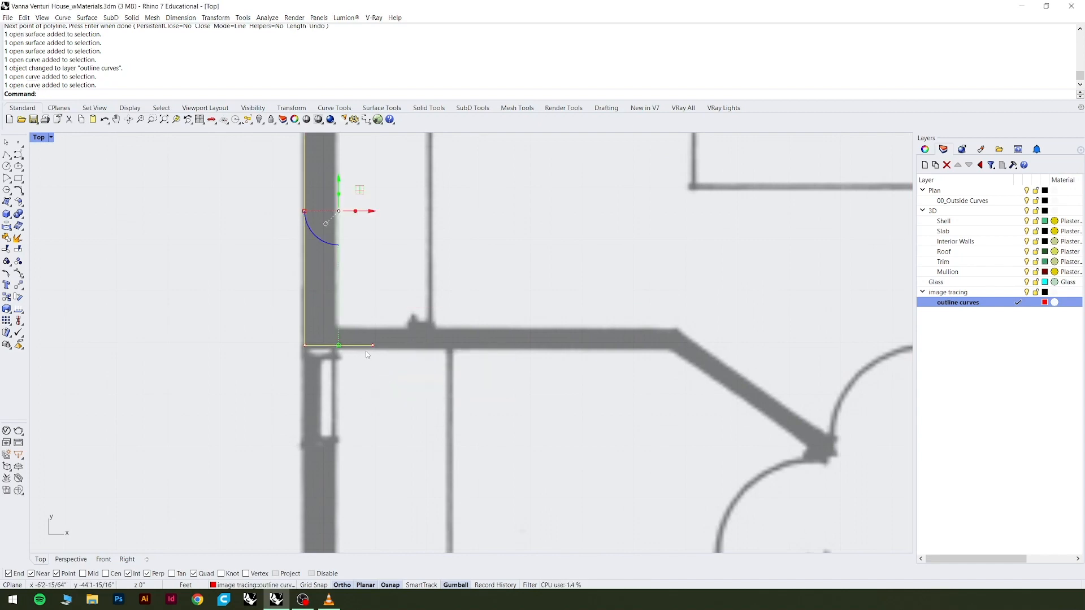
# Change the outline curves layer's color to Blue from the Custom Color List and clear the selection.
pyautogui.click(1045, 303)
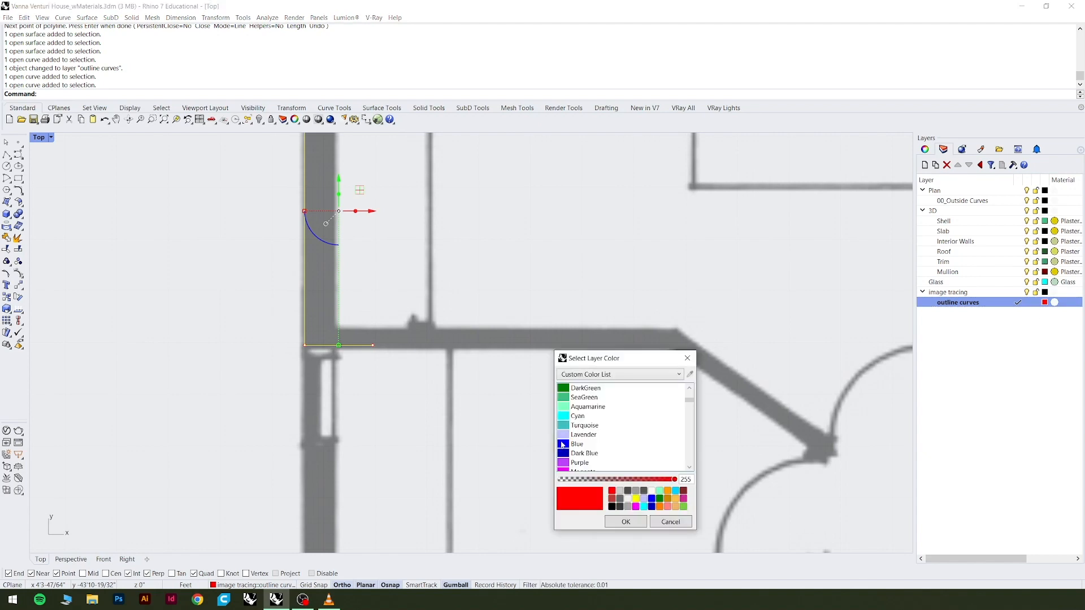
pyautogui.click(565, 445)
pyautogui.scroll(-3, 582, 452)
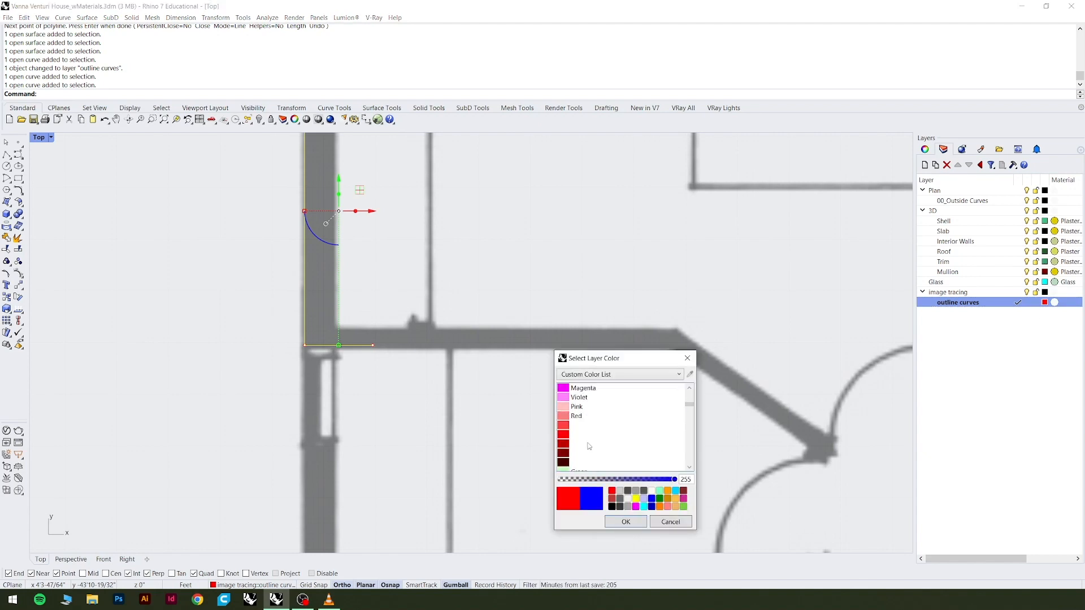
pyautogui.scroll(-1, 589, 447)
pyautogui.click(627, 522)
pyautogui.scroll(-2, 567, 491)
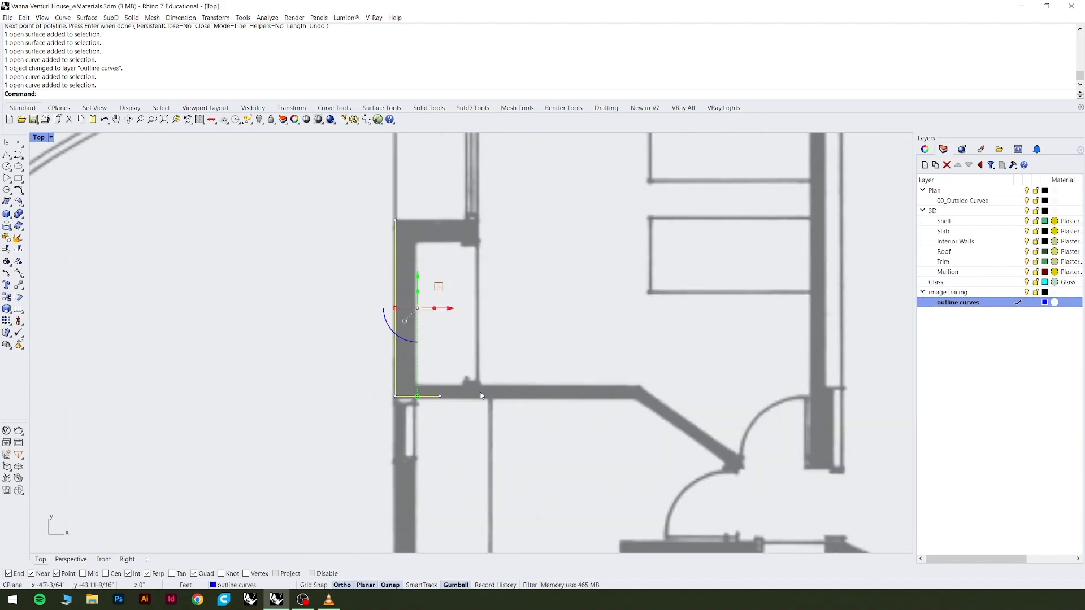
pyautogui.click(338, 292)
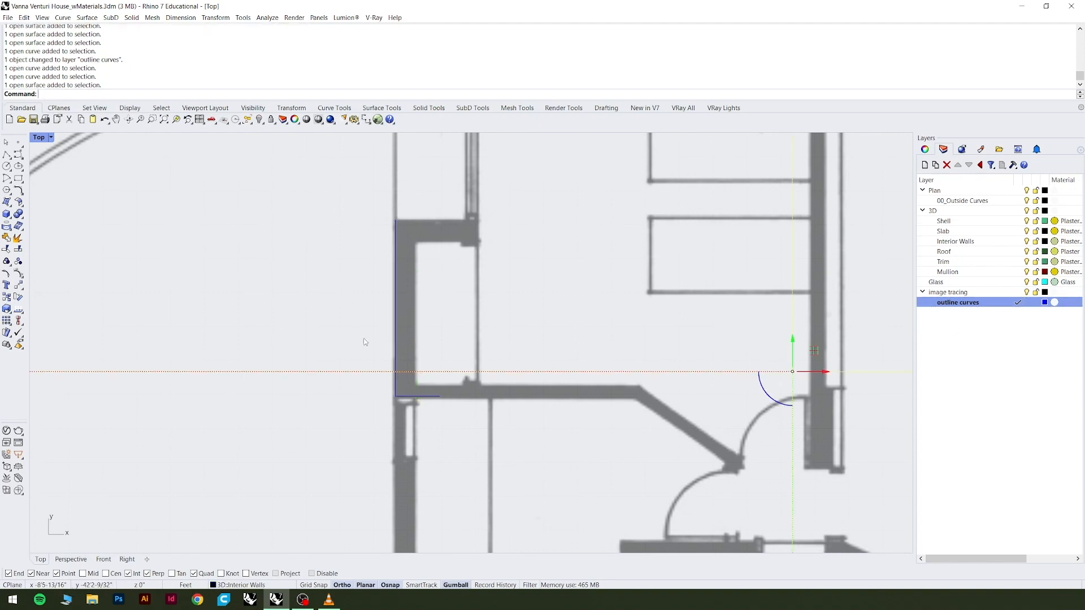
pyautogui.scroll(-2, 397, 308)
pyautogui.press('Escape')
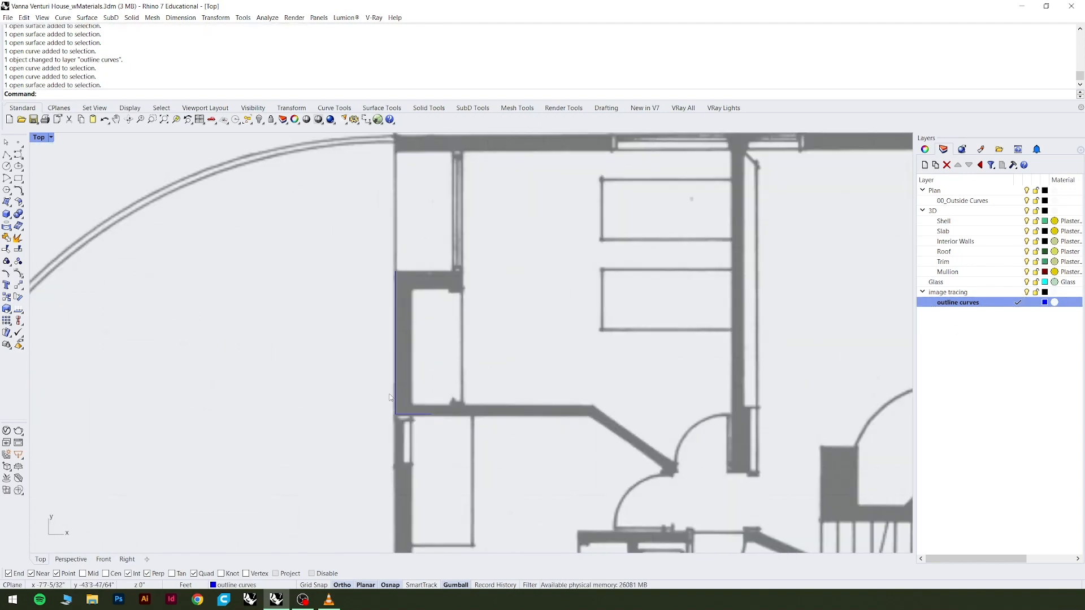
# Stretch the free end of the closet polyline's lower return horizontally to the bend where the bedroom wall turns diagonal.
pyautogui.scroll(2, 393, 390)
pyautogui.click(394, 390)
pyautogui.click(430, 418)
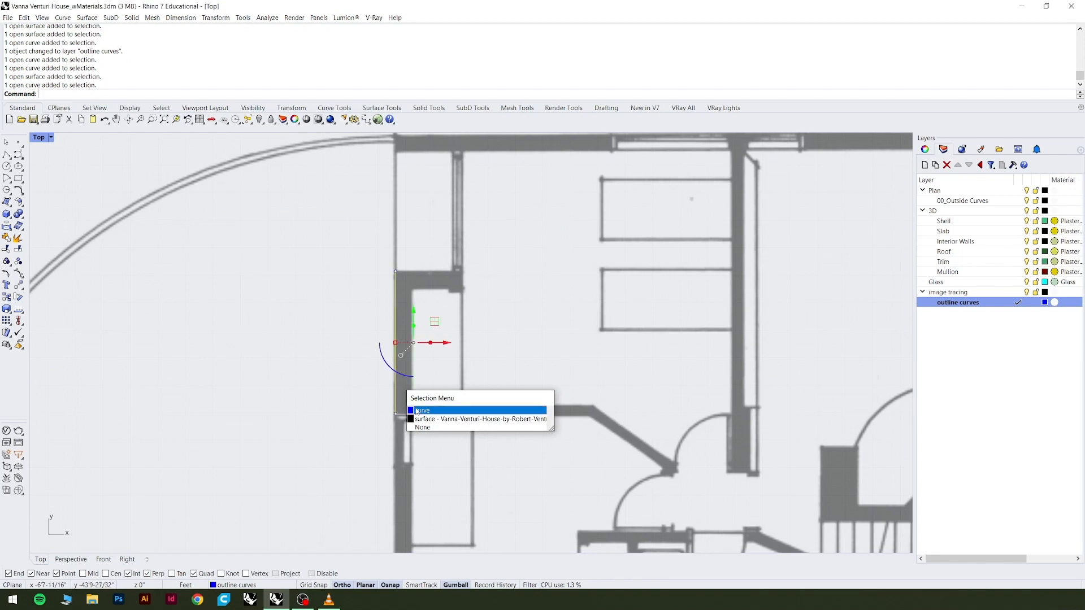
pyautogui.click(432, 416)
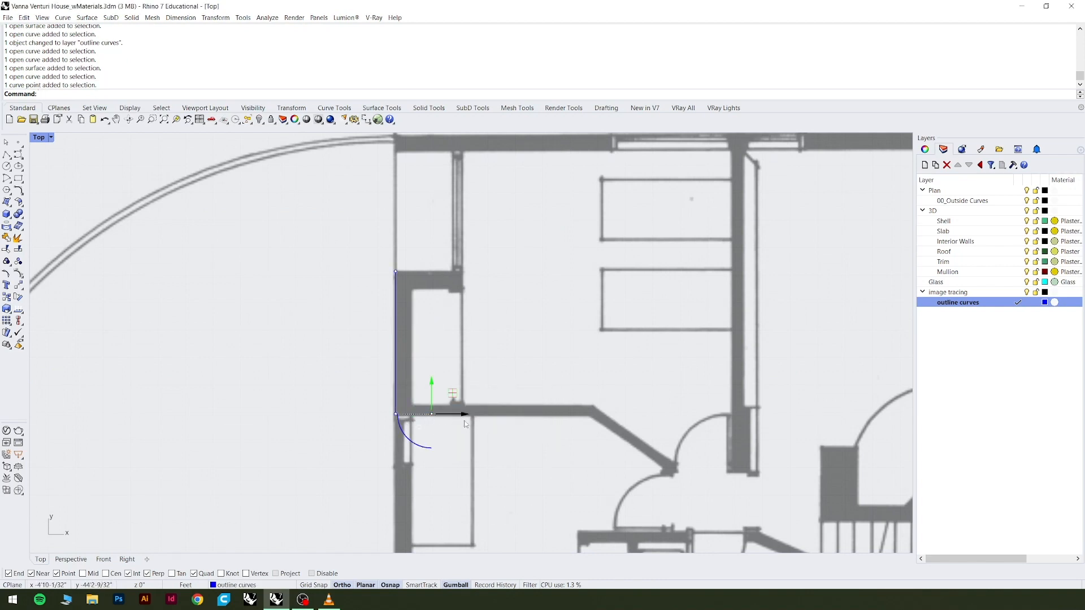
pyautogui.moveTo(432, 416); pyautogui.dragTo(593, 418)
pyautogui.scroll(3, 514, 437)
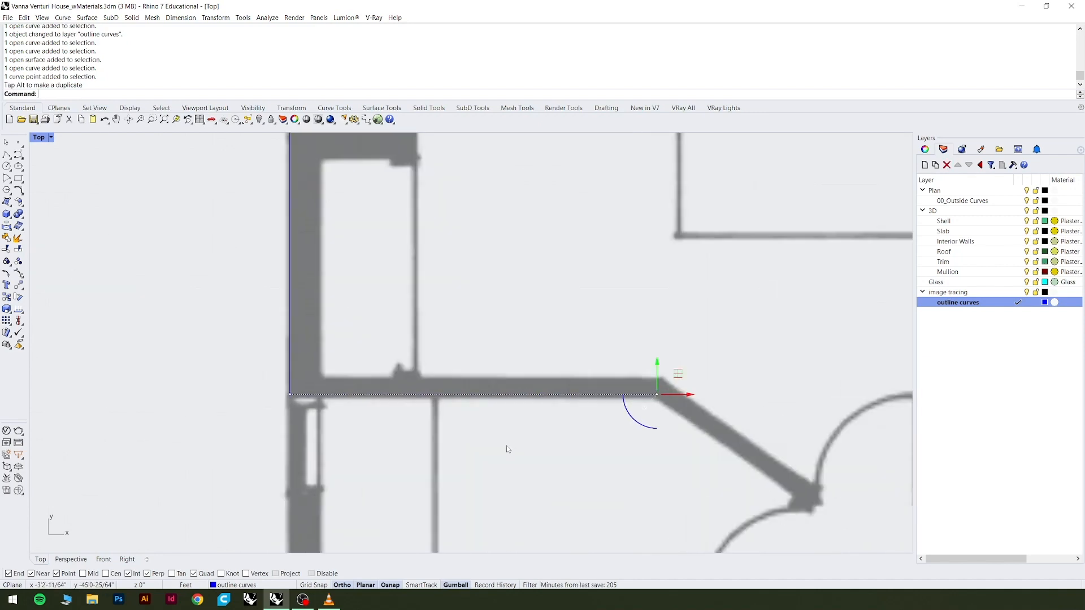
pyautogui.click(506, 445)
pyautogui.scroll(-5, 453, 430)
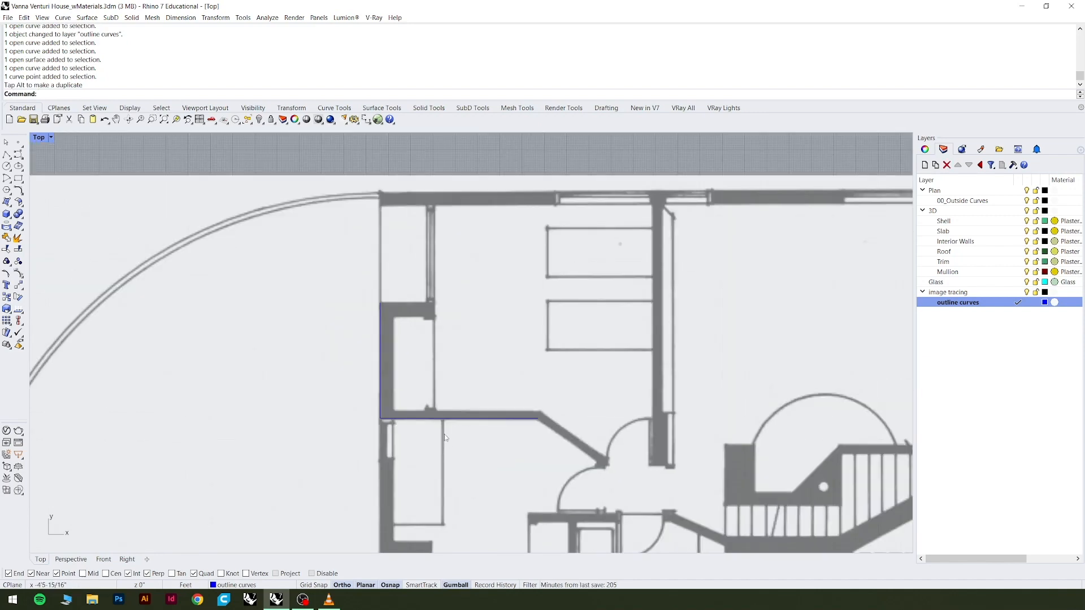
pyautogui.click(372, 330)
pyautogui.click(382, 321)
pyautogui.click(408, 354)
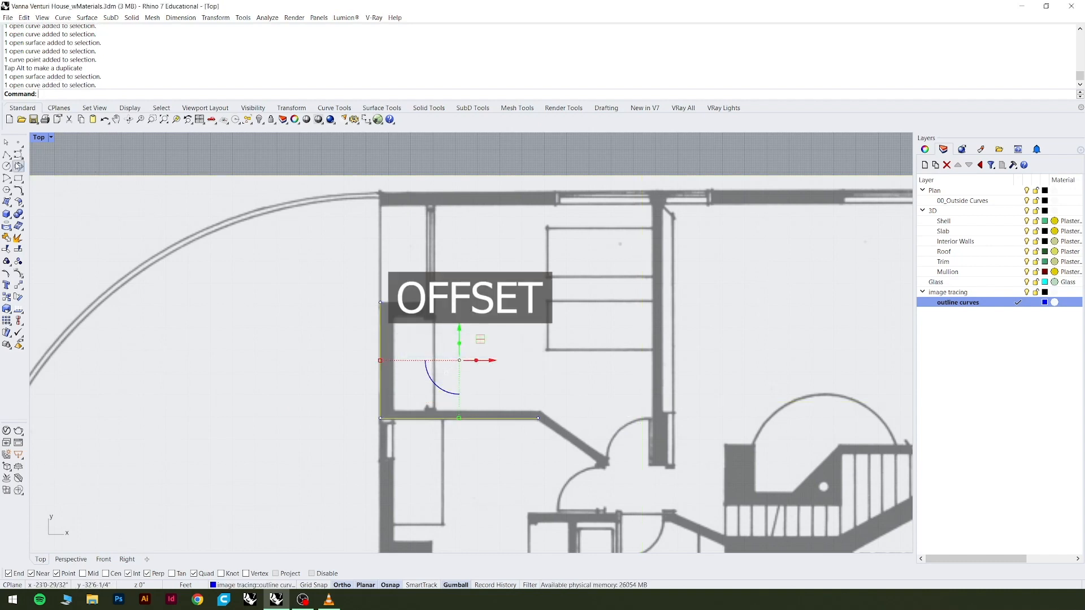
pyautogui.click(140, 154)
# Trace the closet wall's upper edge with a horizontal polyline about 2'5" long, from its outer corner to the wall's inner end.
pyautogui.click(7, 155)
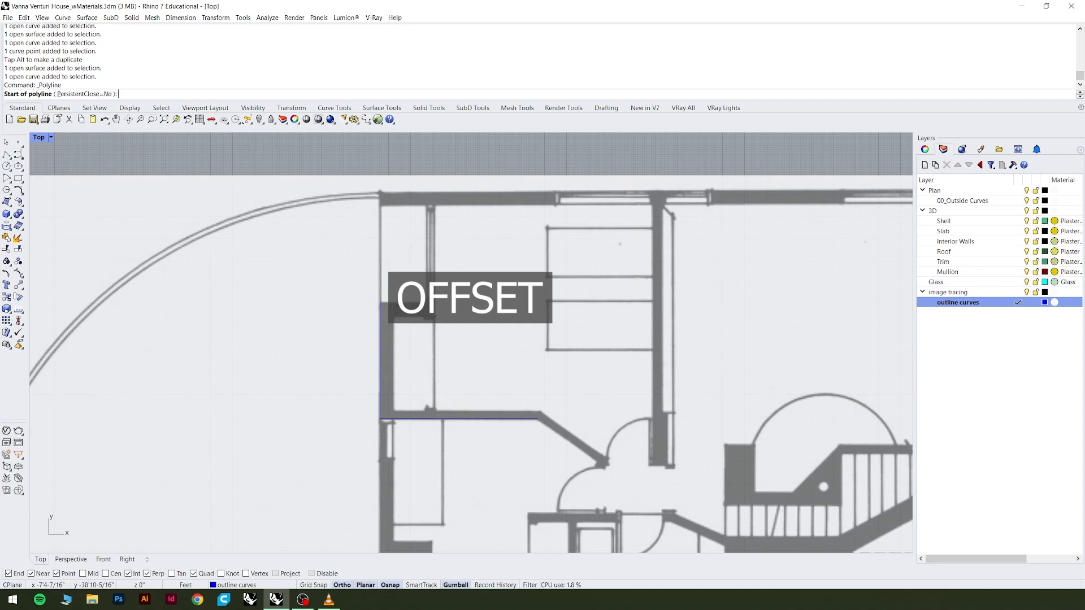
pyautogui.scroll(6, 393, 307)
pyautogui.click(340, 292)
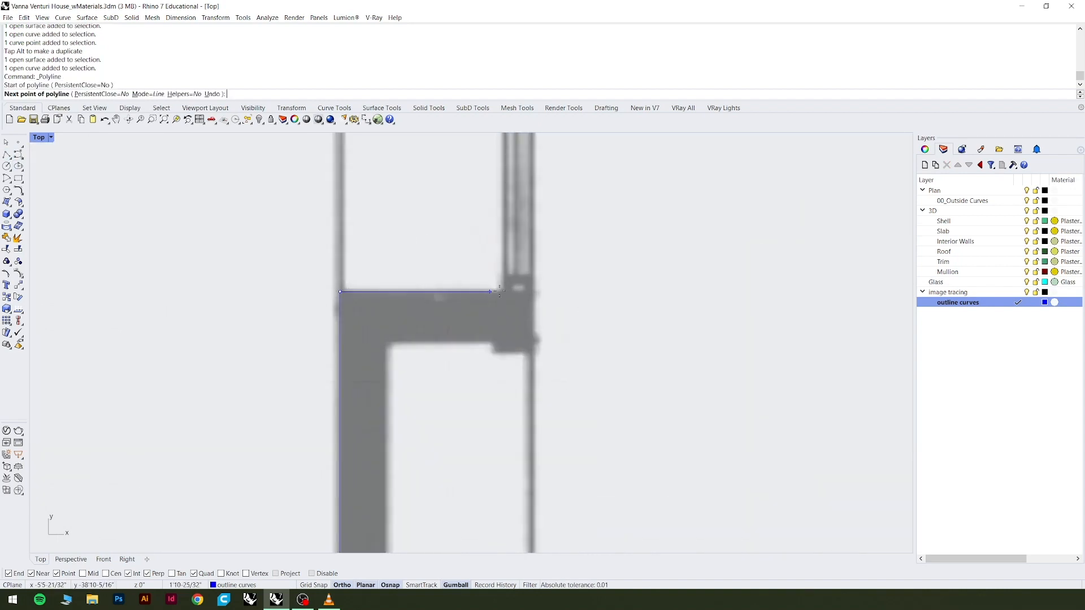
pyautogui.scroll(3, 525, 292)
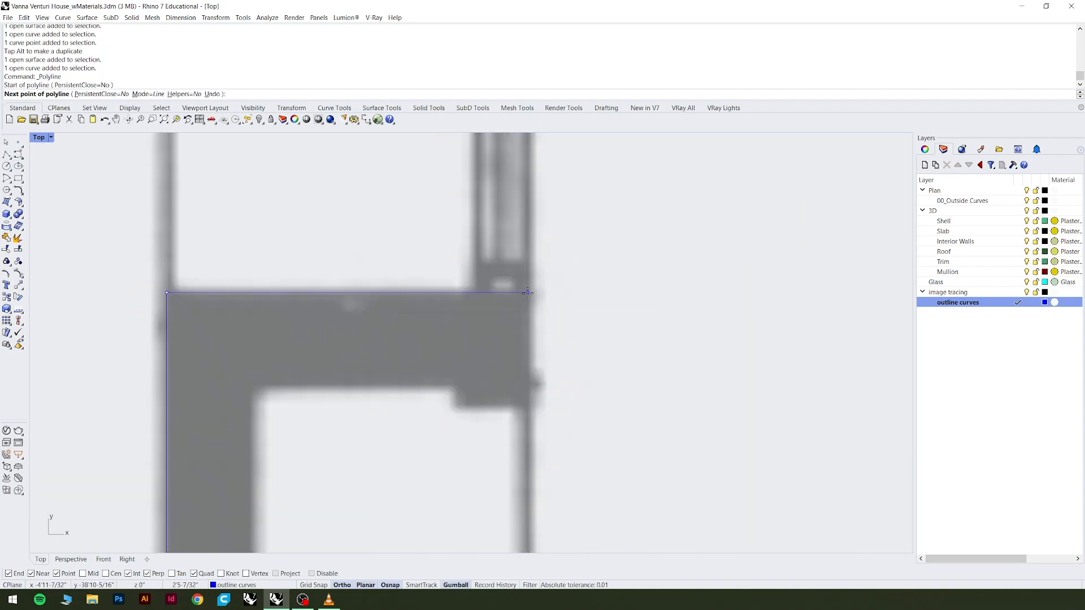
pyautogui.click(528, 293)
pyautogui.press('Return')
pyautogui.scroll(-3, 427, 272)
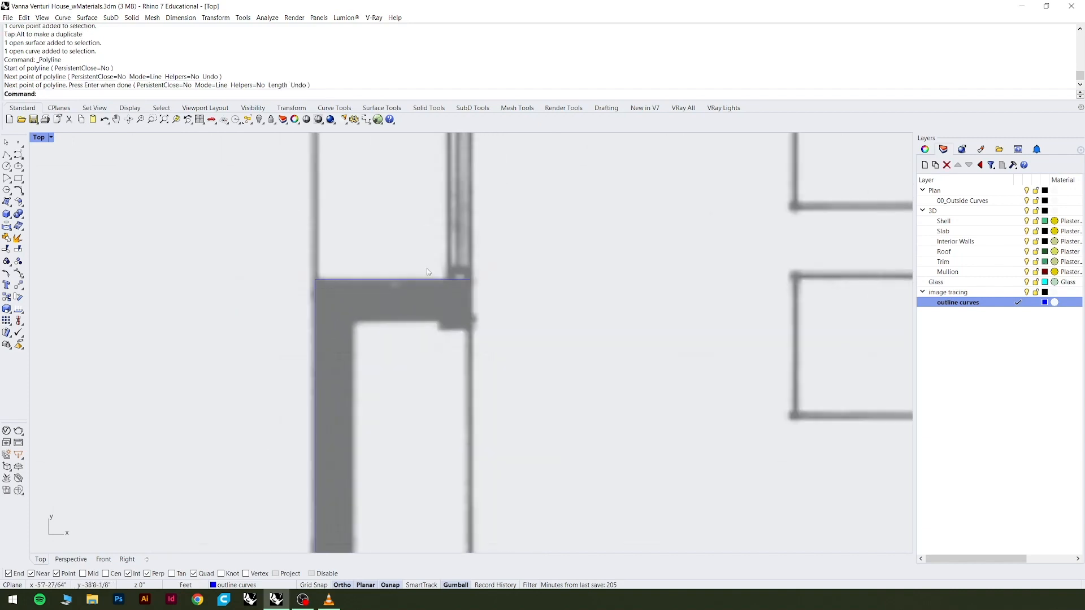
# Trace the diagonal bedroom wall's lower edge with a polyline about 3'2" long, from the bend to the door jamb, with Ortho off.
pyautogui.scroll(-5, 428, 272)
pyautogui.scroll(3, 345, 241)
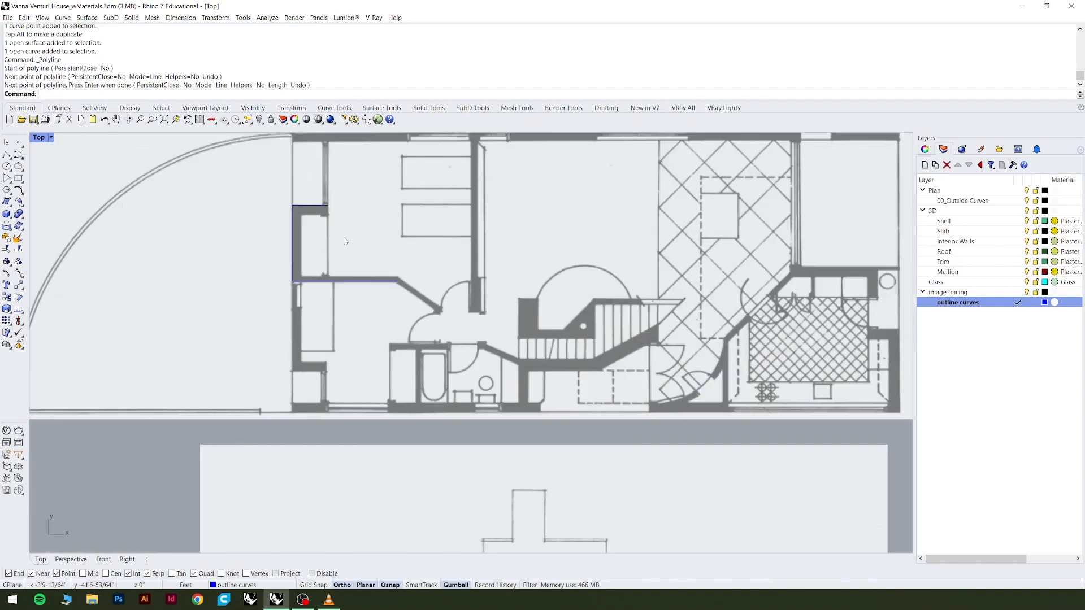
pyautogui.scroll(8, 345, 241)
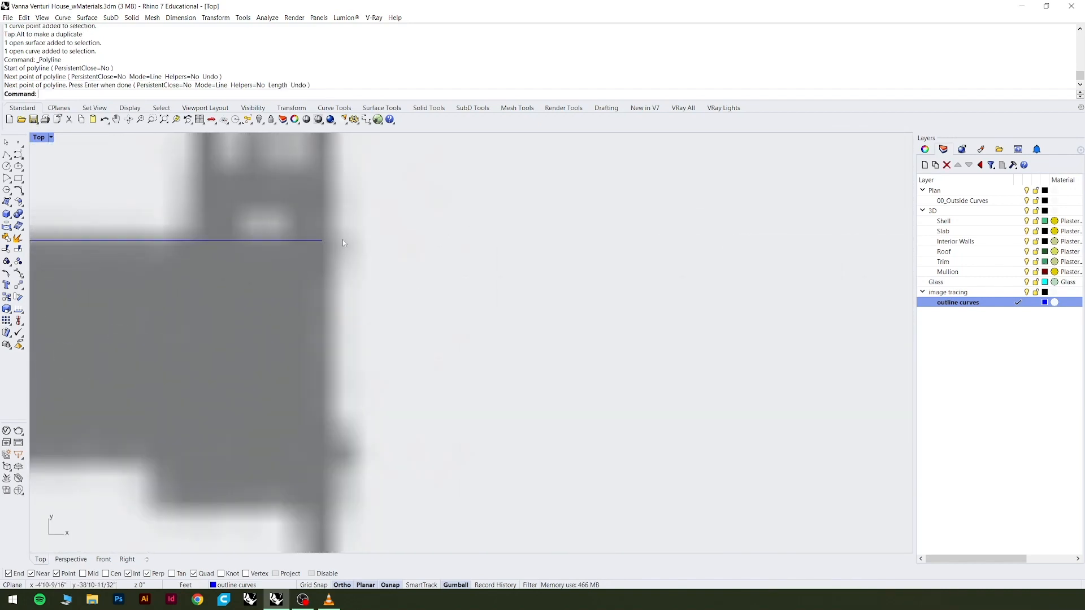
pyautogui.scroll(-5, 304, 223)
pyautogui.press('Return')
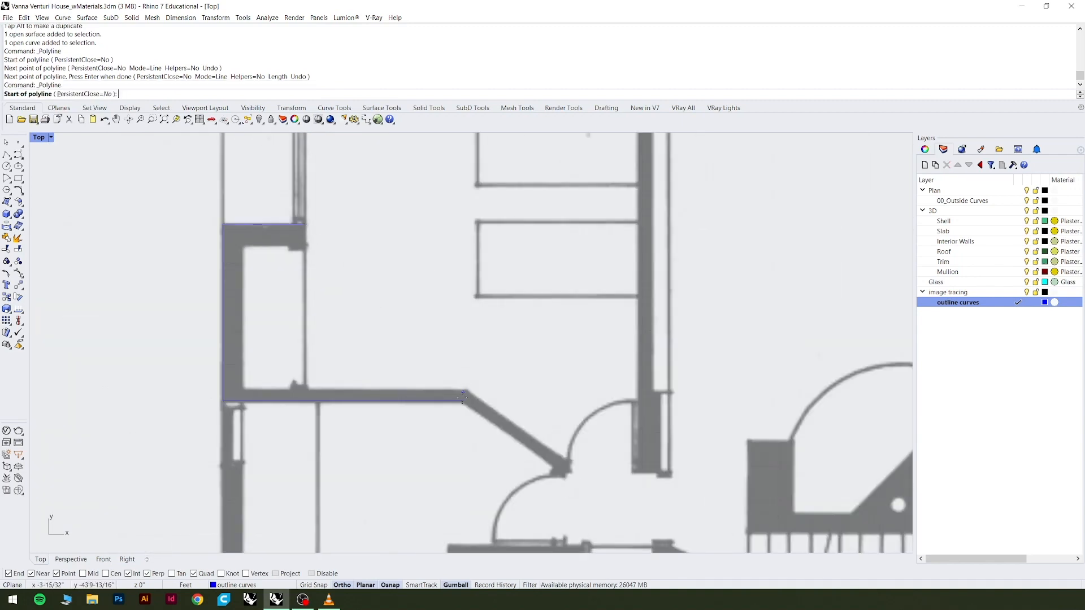
pyautogui.click(462, 396)
pyautogui.scroll(5, 553, 485)
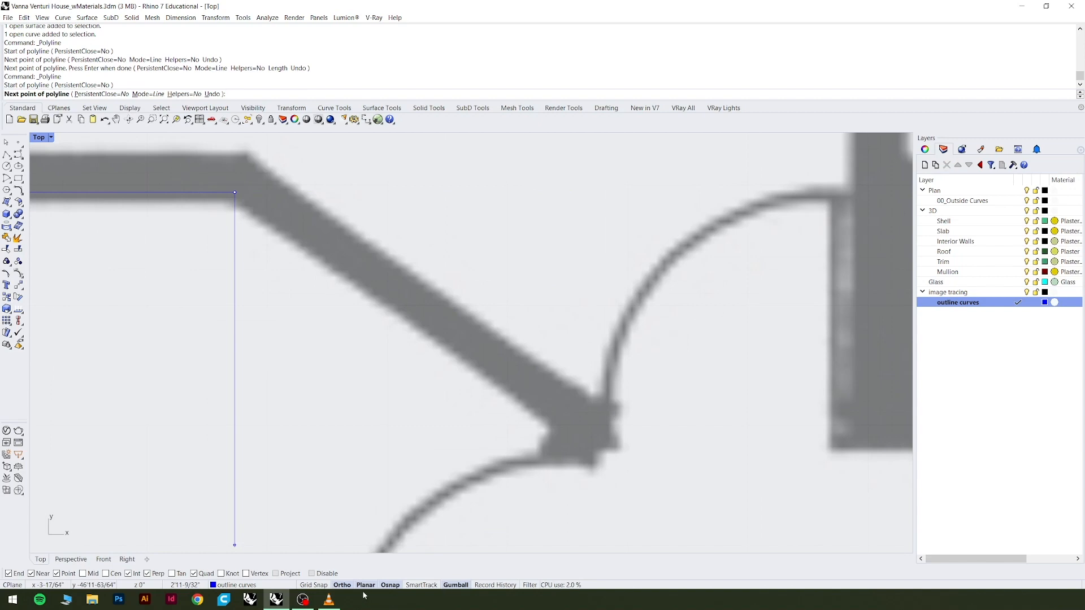
pyautogui.click(342, 585)
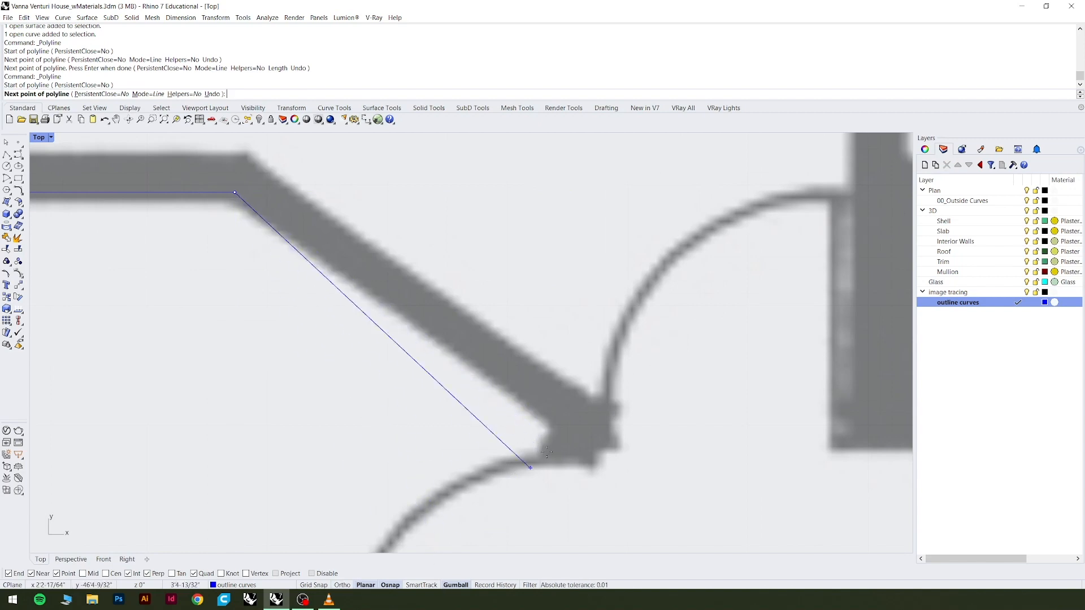
pyautogui.scroll(-3, 547, 452)
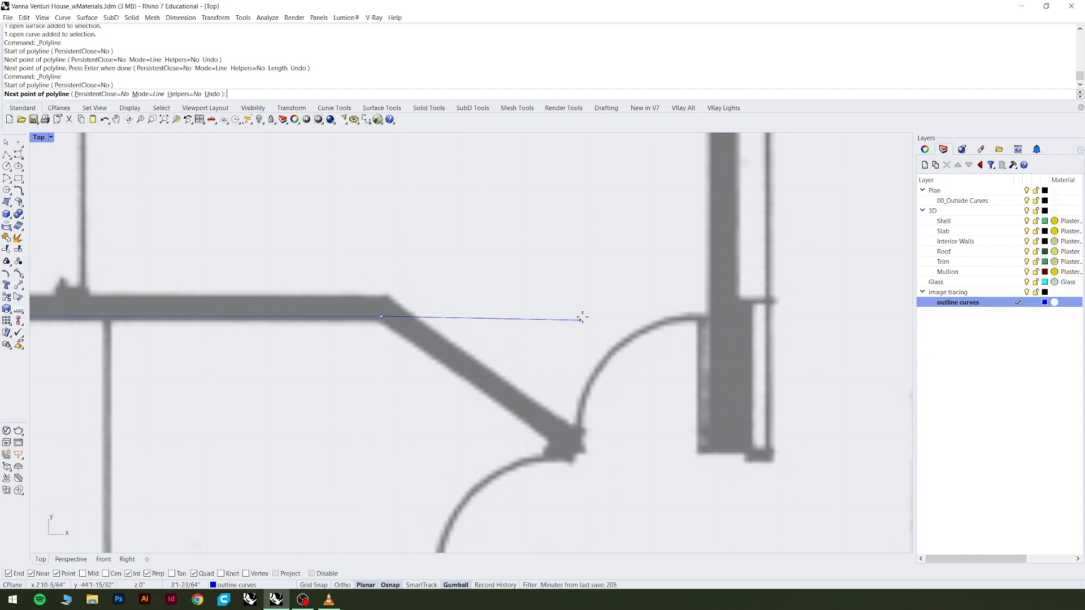
pyautogui.scroll(2, 559, 438)
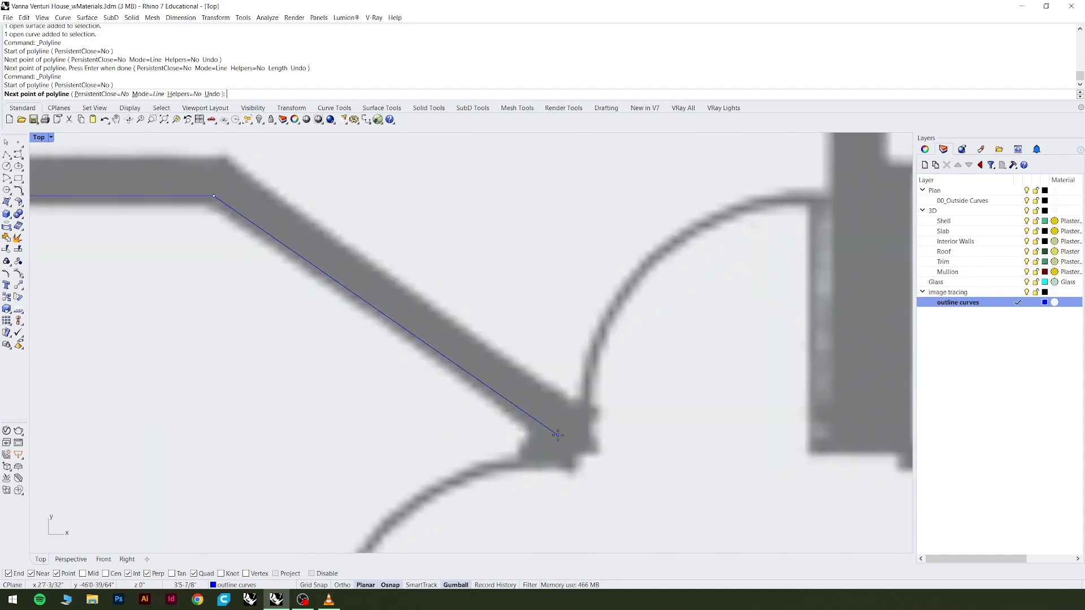
pyautogui.scroll(4, 232, 200)
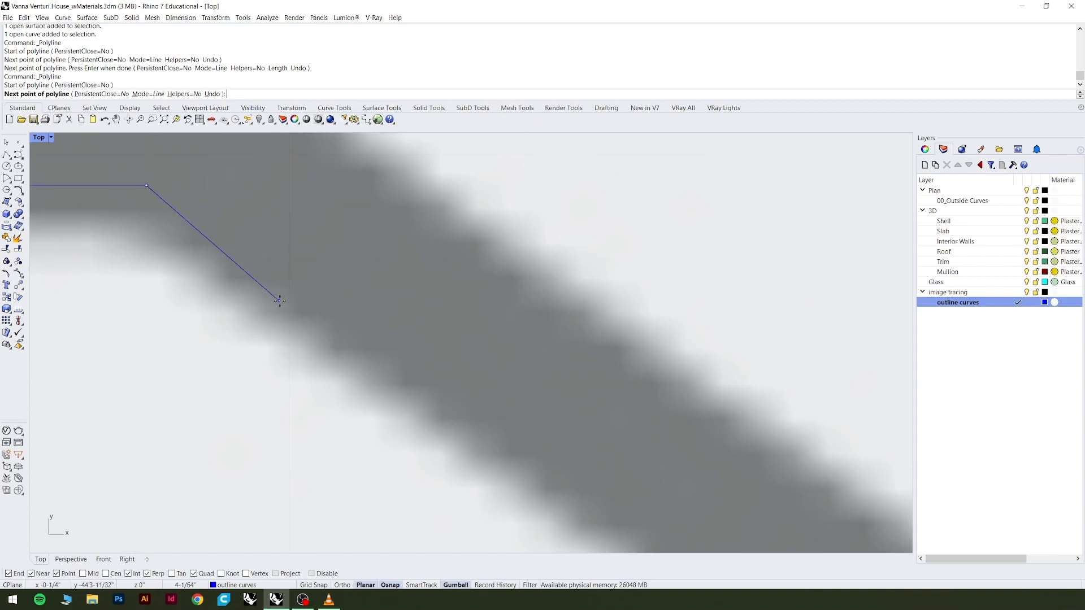
pyautogui.scroll(-2, 287, 306)
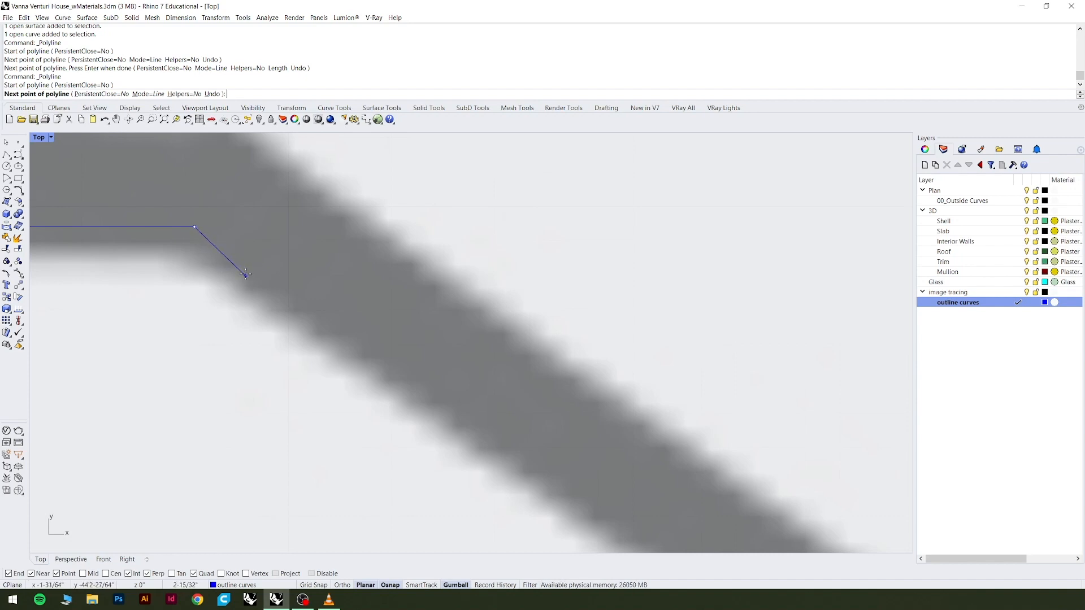
pyautogui.scroll(-6, 262, 266)
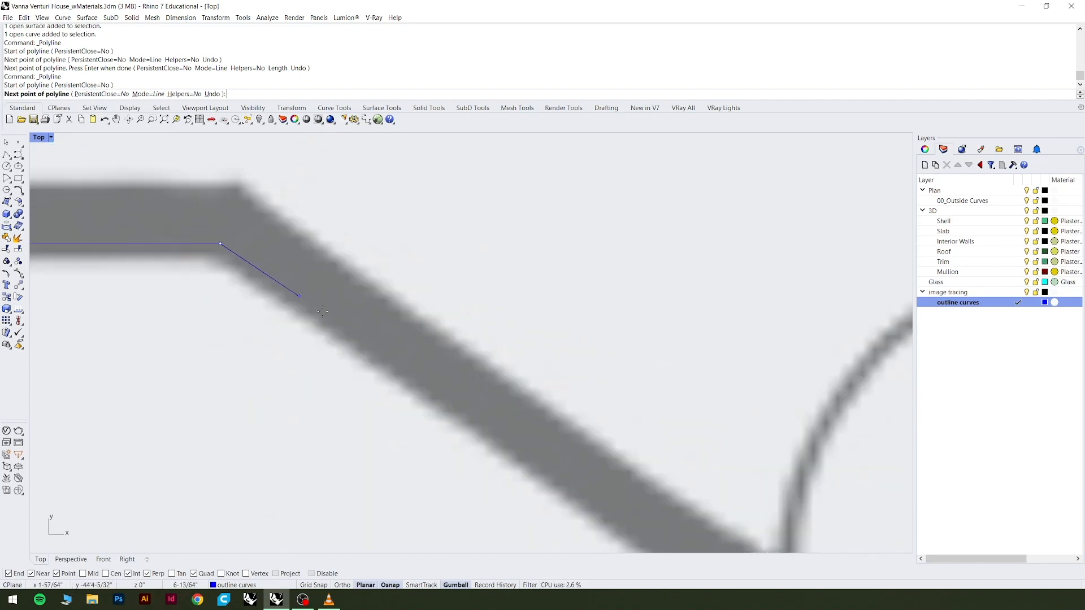
pyautogui.scroll(-4, 284, 267)
pyautogui.scroll(4, 525, 440)
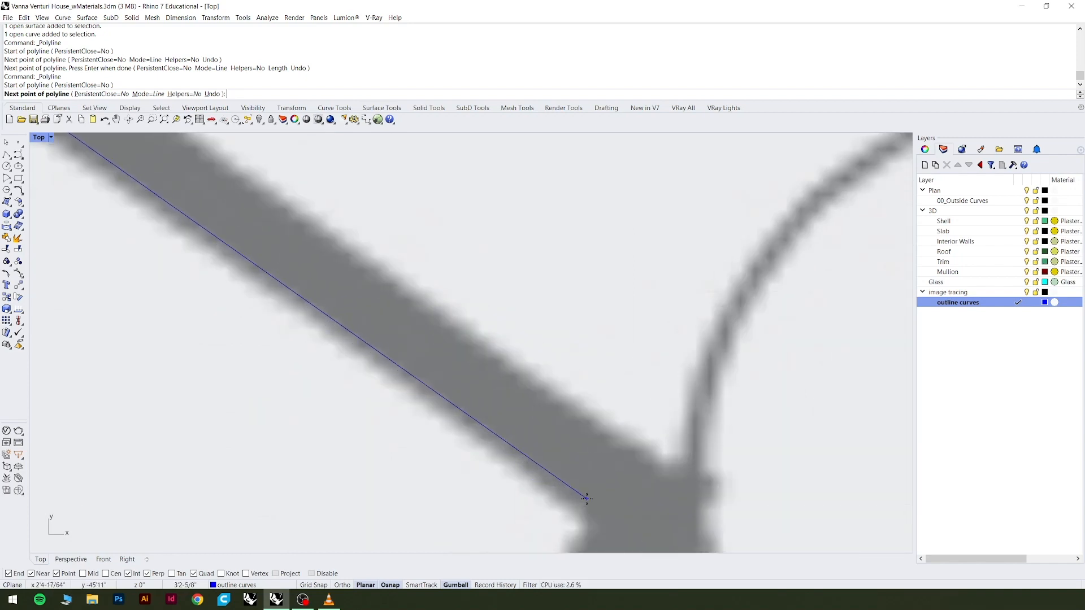
pyautogui.scroll(-2, 586, 501)
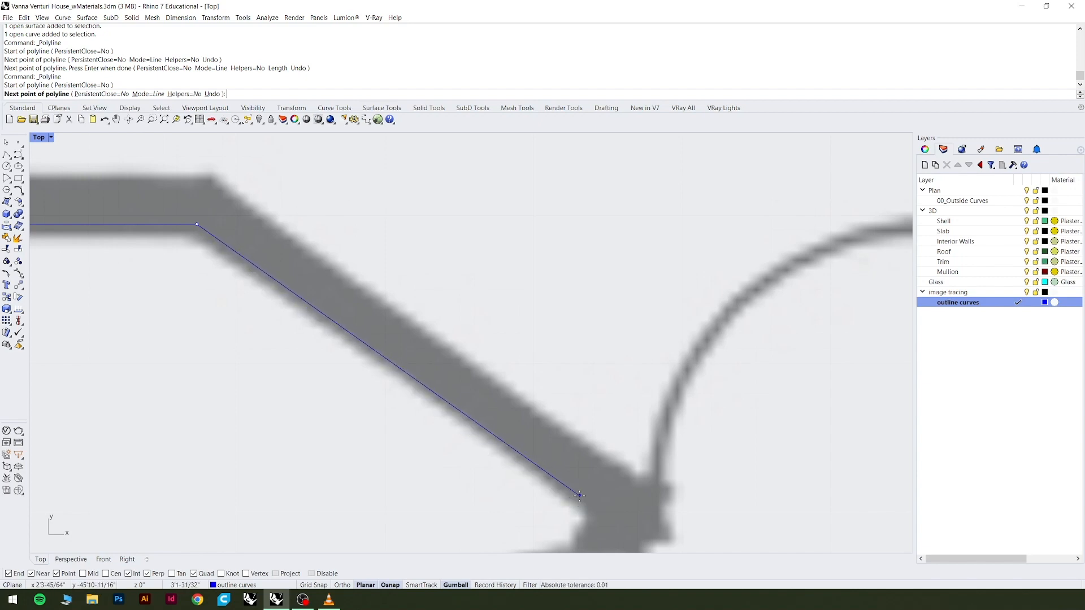
pyautogui.click(584, 496)
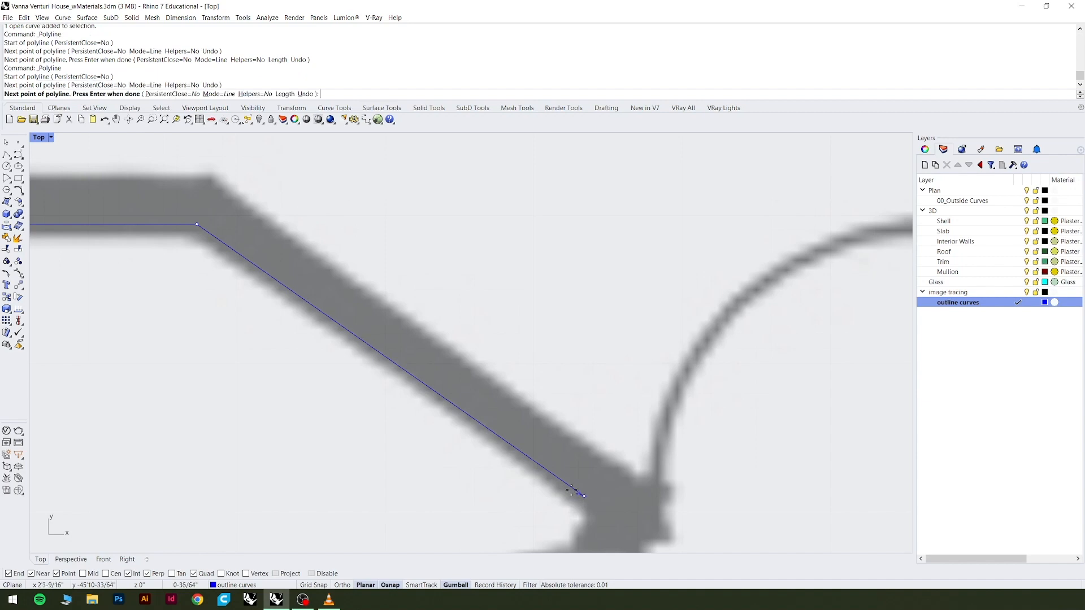
pyautogui.scroll(-3, 450, 321)
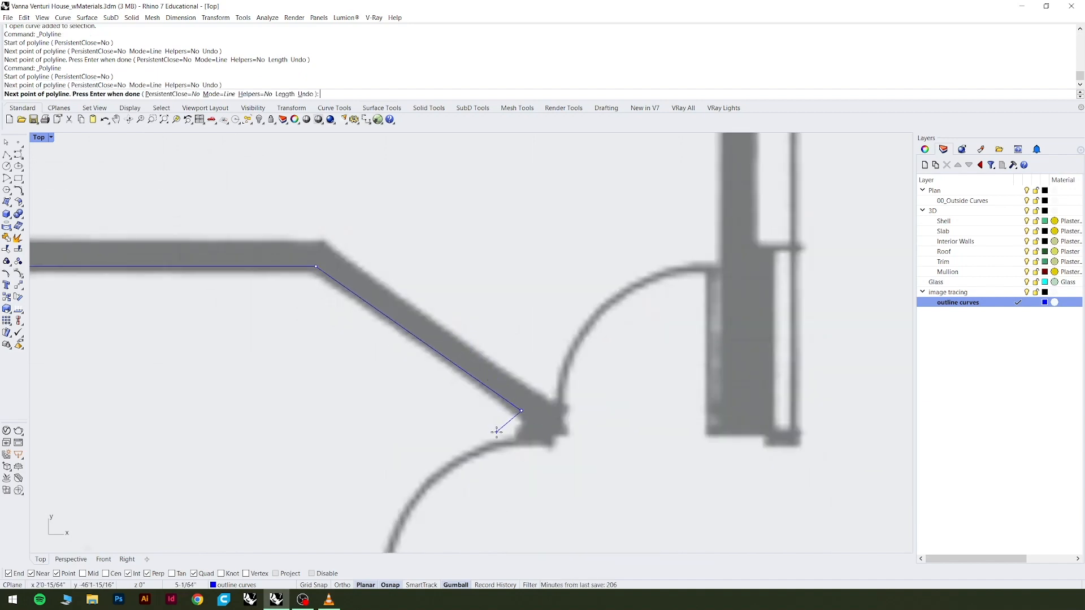
pyautogui.press('Return')
pyautogui.scroll(-3, 528, 431)
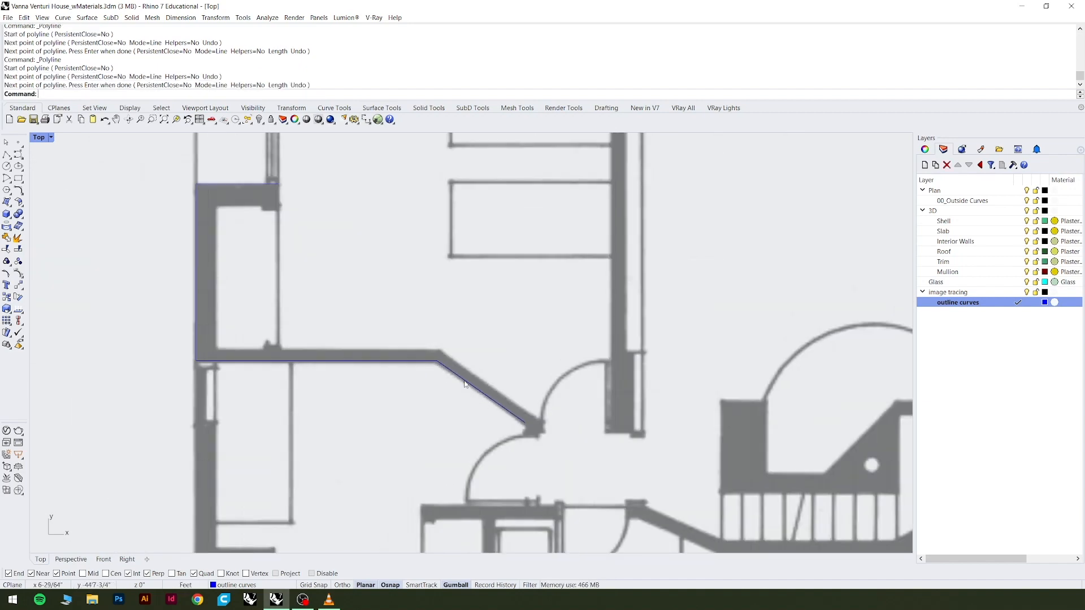
# Check the diagonal, L-shaped and upper closet edge curves by selecting them one after another, and clear the selection.
pyautogui.click(466, 384)
pyautogui.click(505, 407)
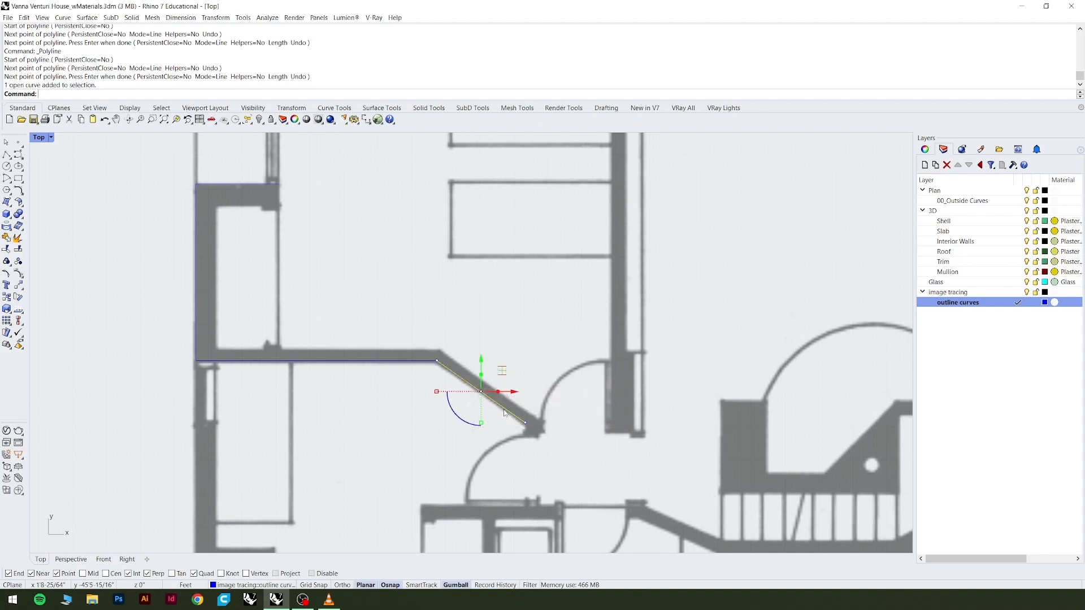
pyautogui.click(427, 367)
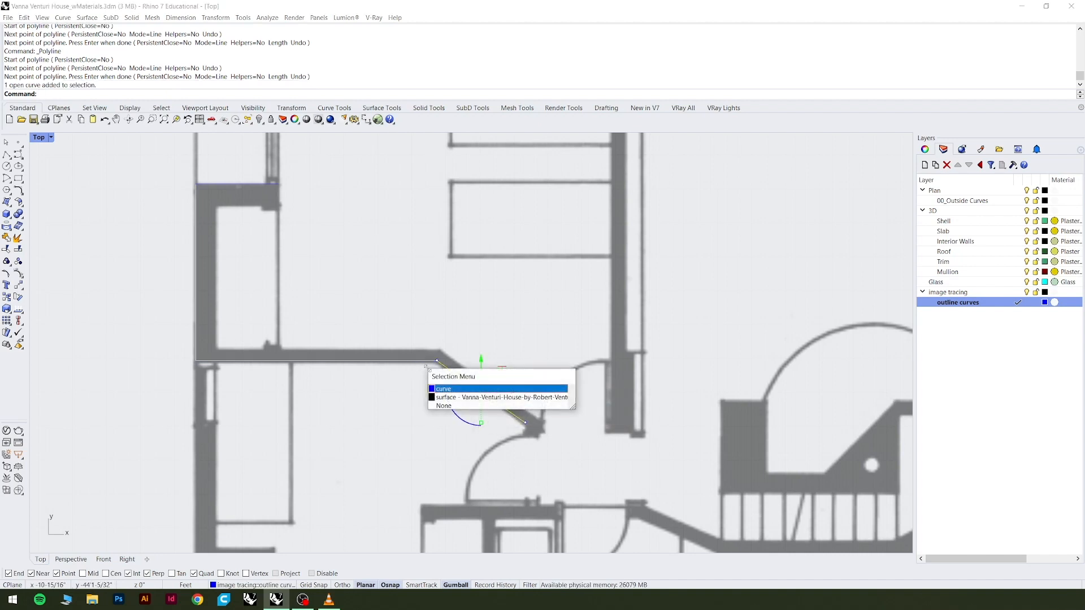
pyautogui.click(458, 390)
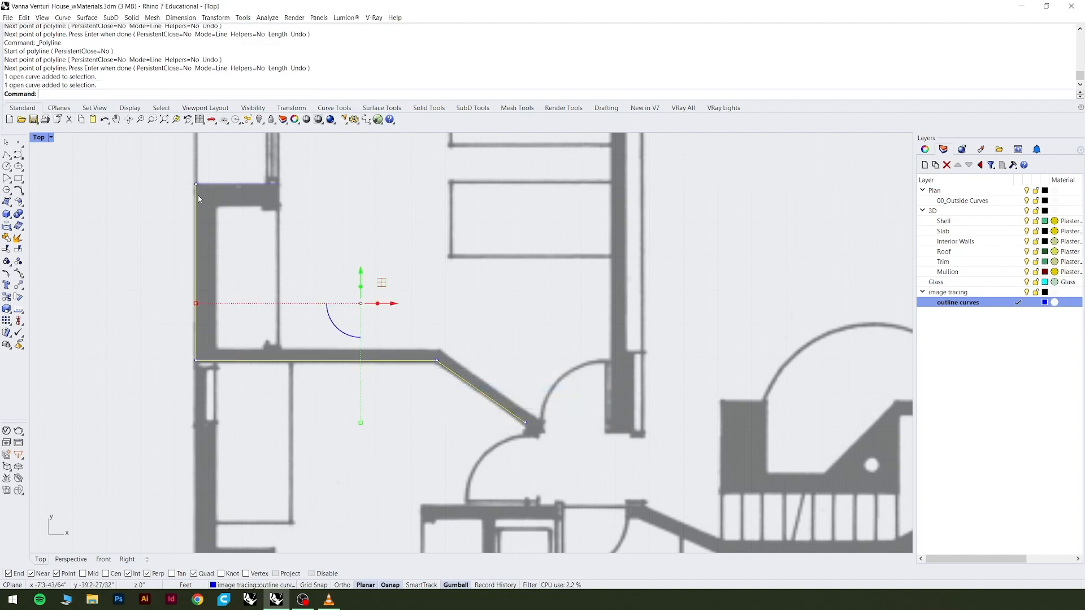
pyautogui.click(227, 190)
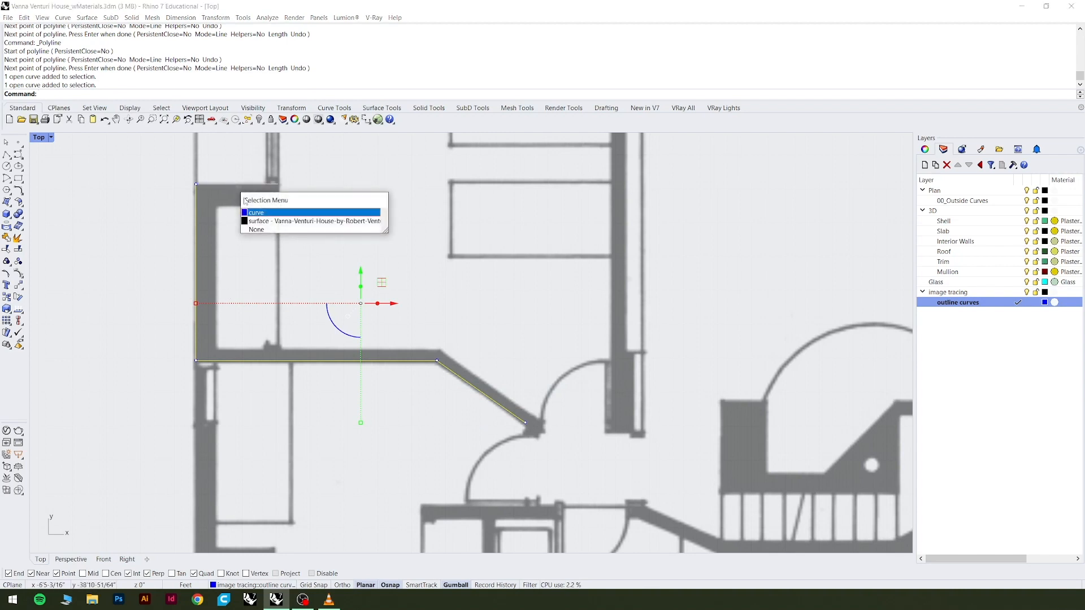
pyautogui.click(264, 214)
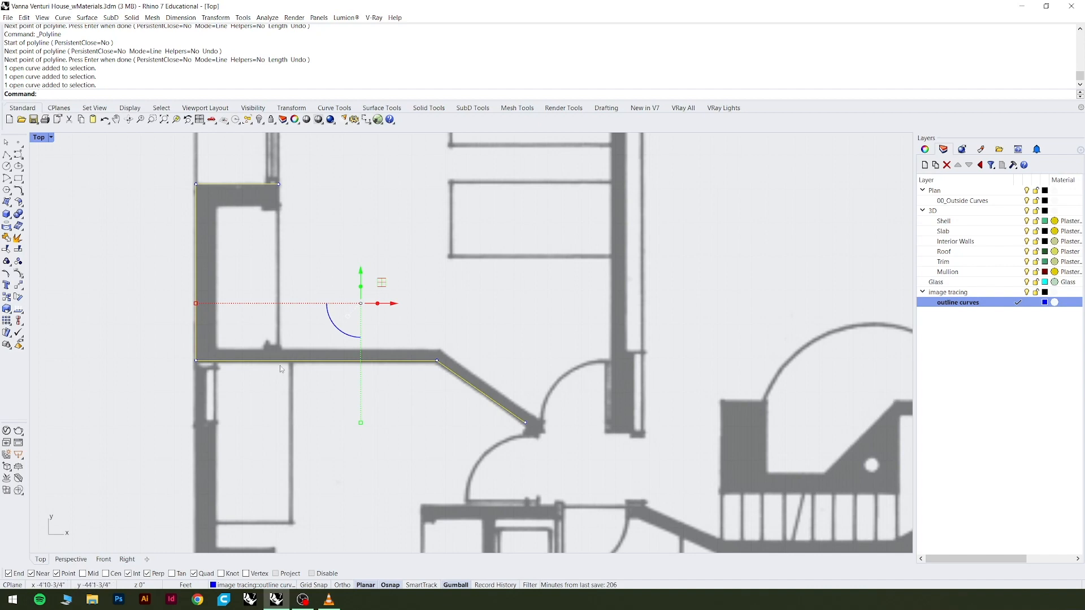
pyautogui.click(449, 333)
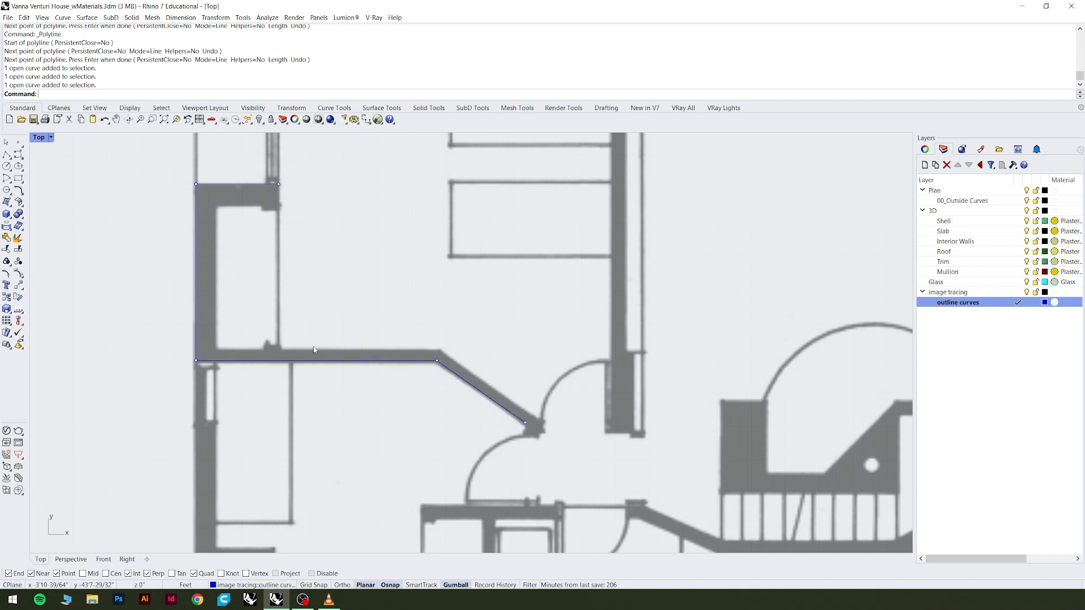
pyautogui.click(261, 362)
pyautogui.press('Escape')
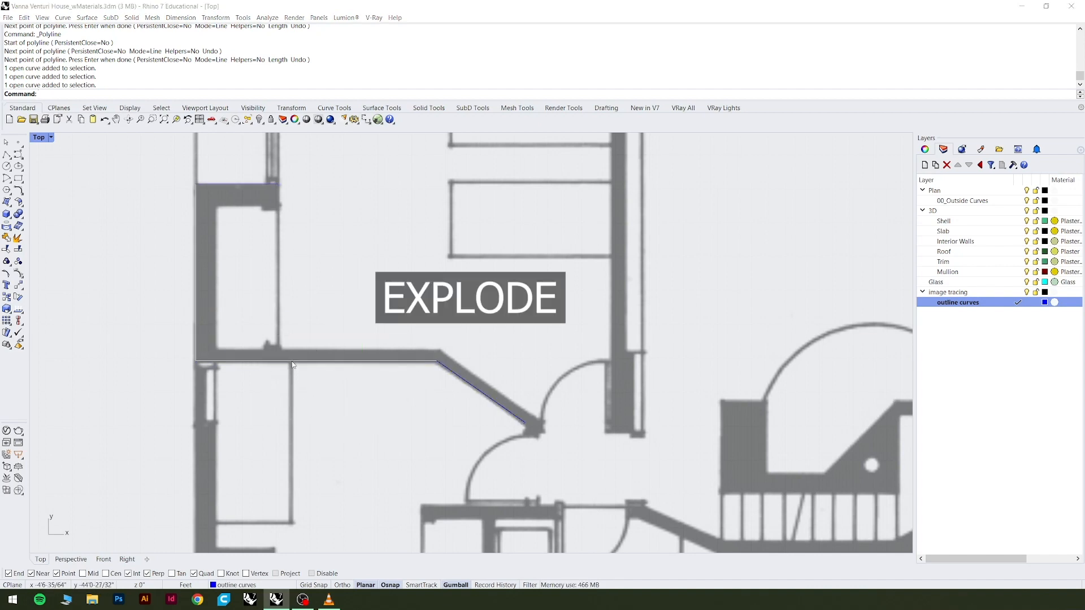
# Explode the L-shaped closet polyline into its vertical and horizontal segments.
pyautogui.click(305, 361)
pyautogui.click(316, 389)
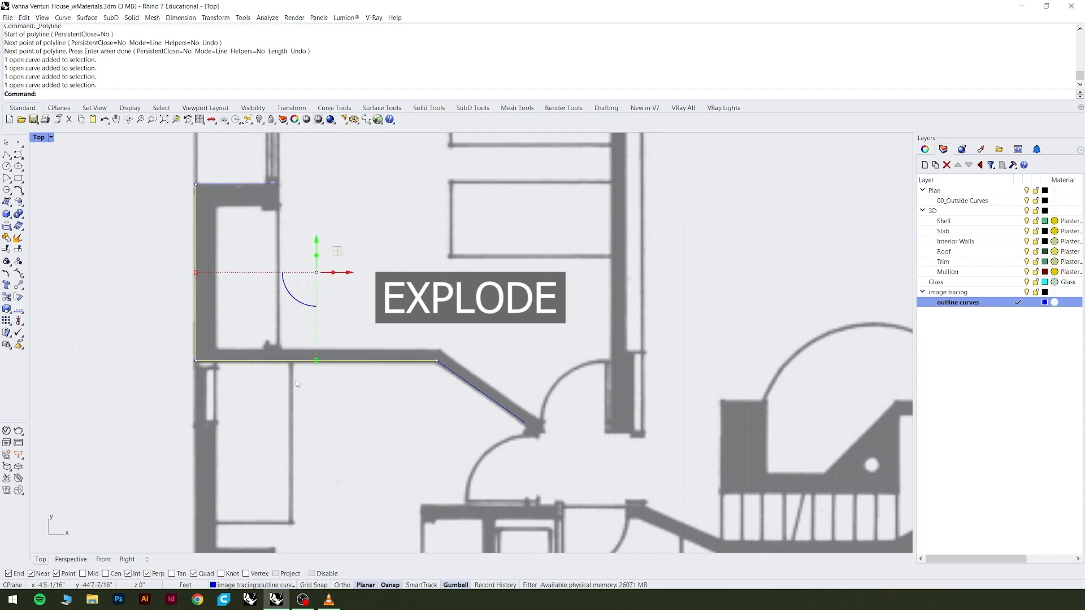
pyautogui.write('Explode')
pyautogui.press('Return')
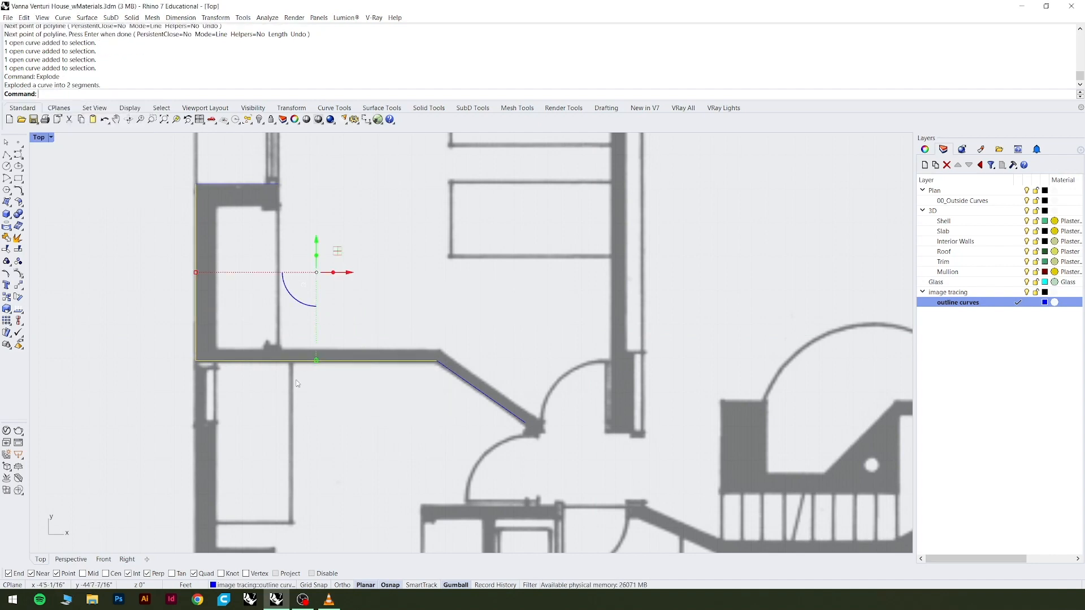
# Join the closet's vertical outer edge with the horizontal line along its upper edge into one curve.
pyautogui.click(195, 228)
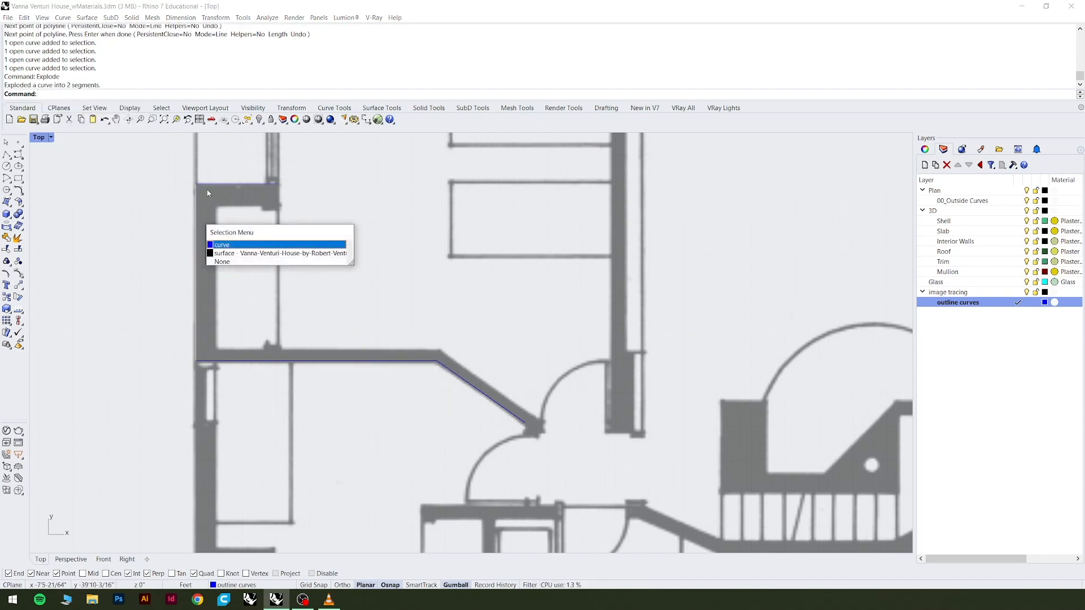
pyautogui.click(217, 186)
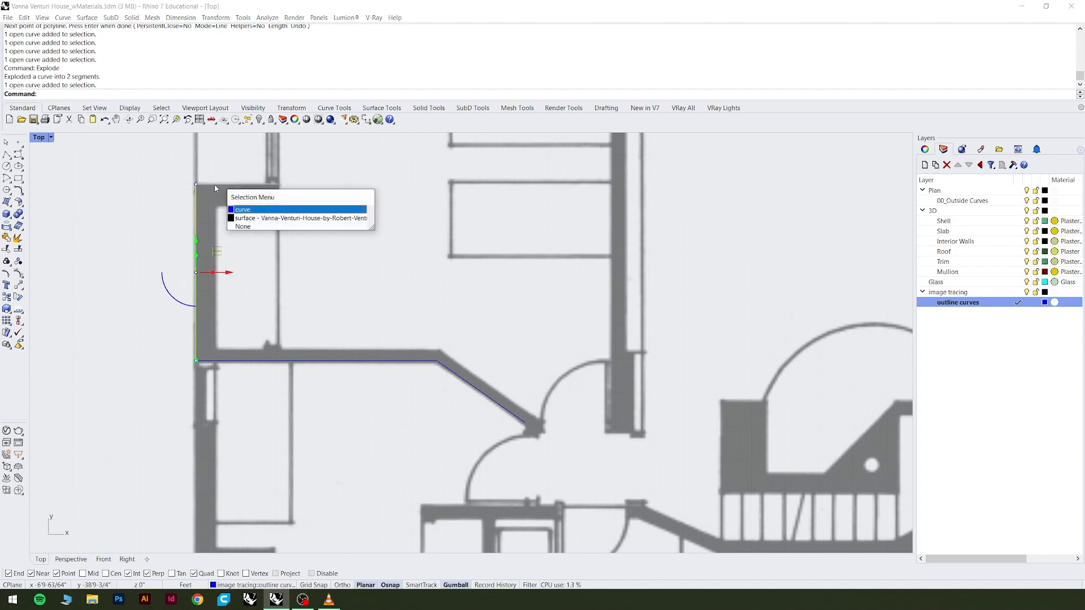
pyautogui.click(255, 210)
pyautogui.hotkey('ctrl', 'j')
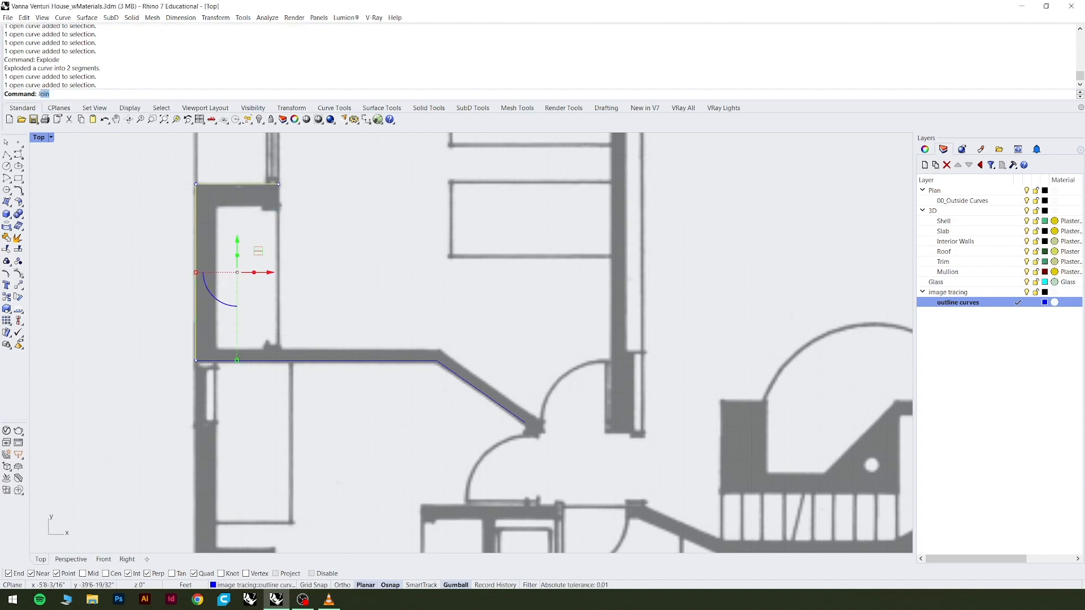
pyautogui.scroll(3, 249, 205)
pyautogui.scroll(2, 248, 205)
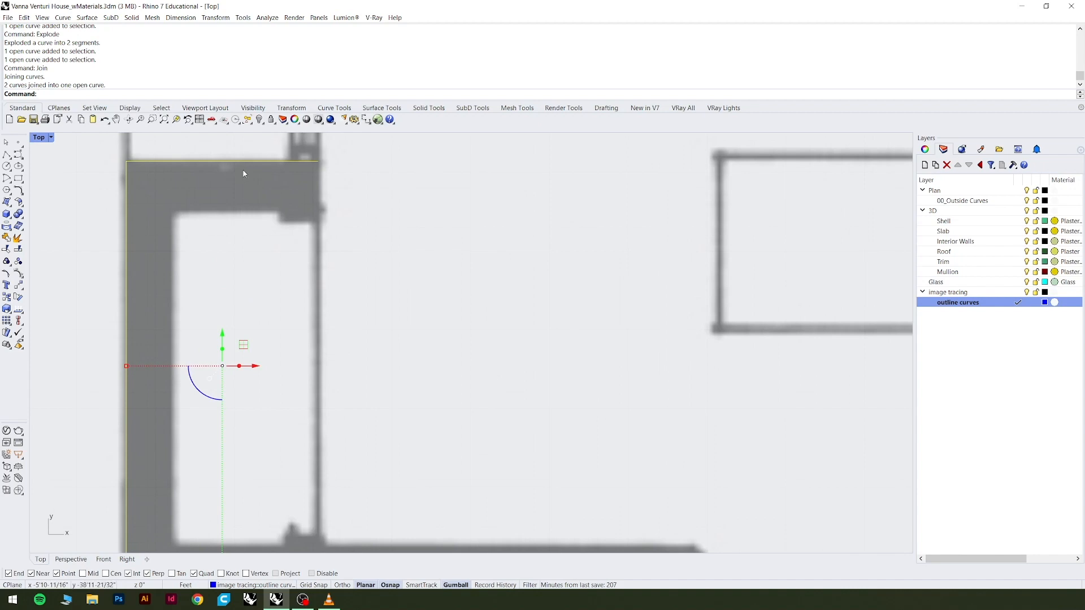
pyautogui.scroll(-3, 213, 198)
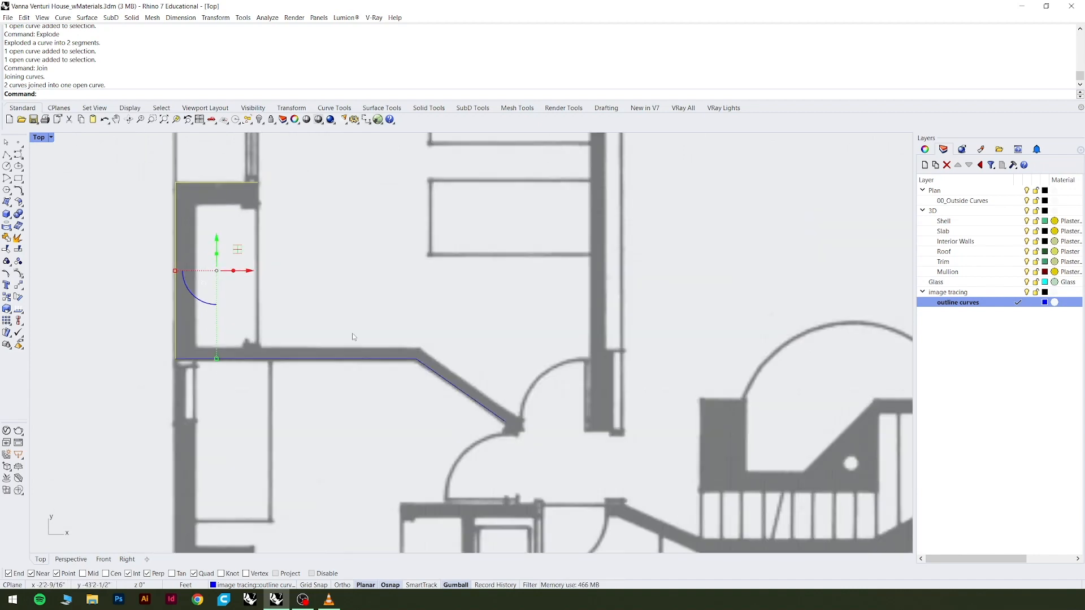
# Join the horizontal lower wall line with the diagonal wall line at the bend into one curve.
pyautogui.click(433, 364)
pyautogui.click(395, 386)
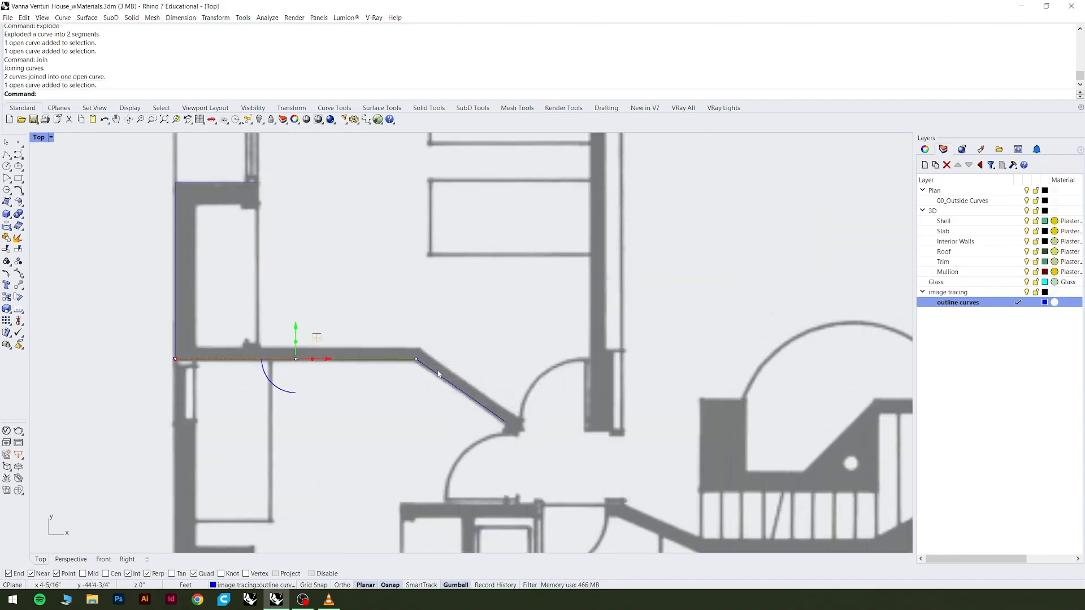
pyautogui.click(447, 378)
pyautogui.click(468, 399)
pyautogui.scroll(3, 430, 384)
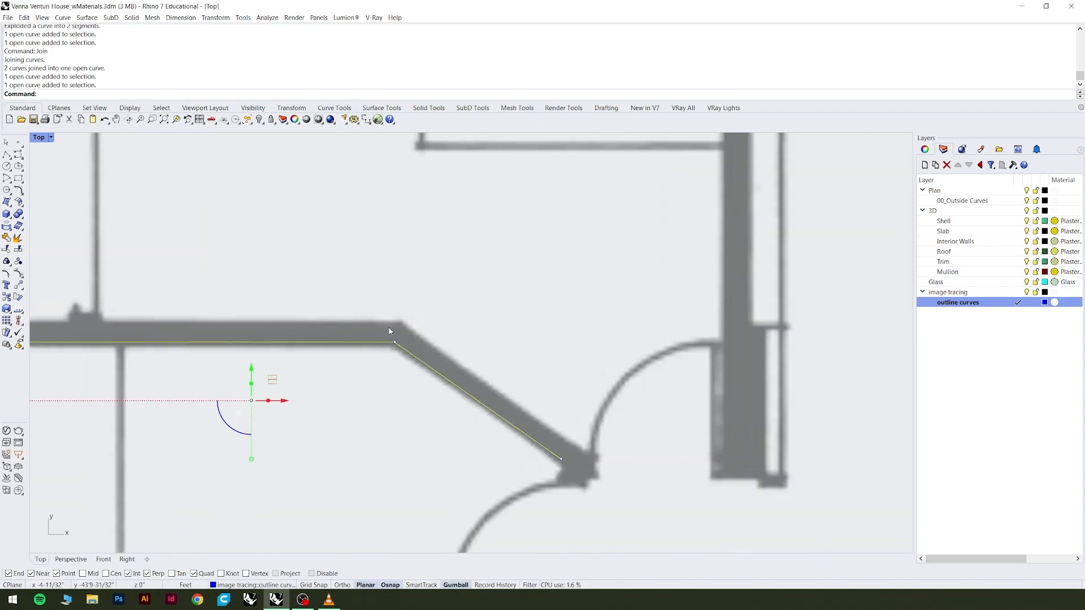
pyautogui.write('jo')
pyautogui.press('Return')
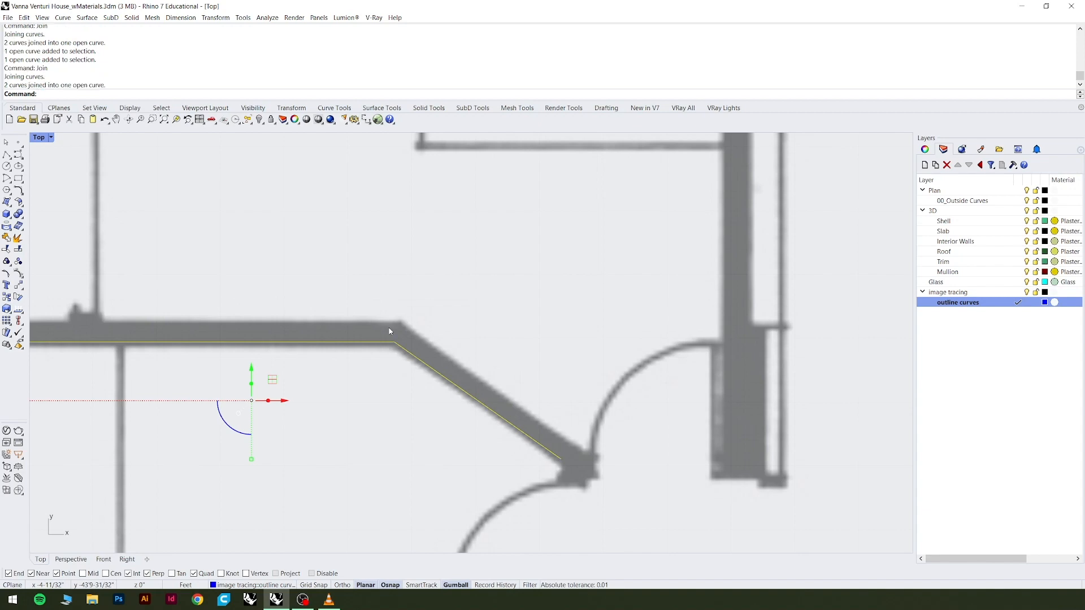
# Offset the closet's outer wall curve inward with the ThroughPoint option so the copy runs along the wall's inner face.
pyautogui.scroll(-5, 467, 382)
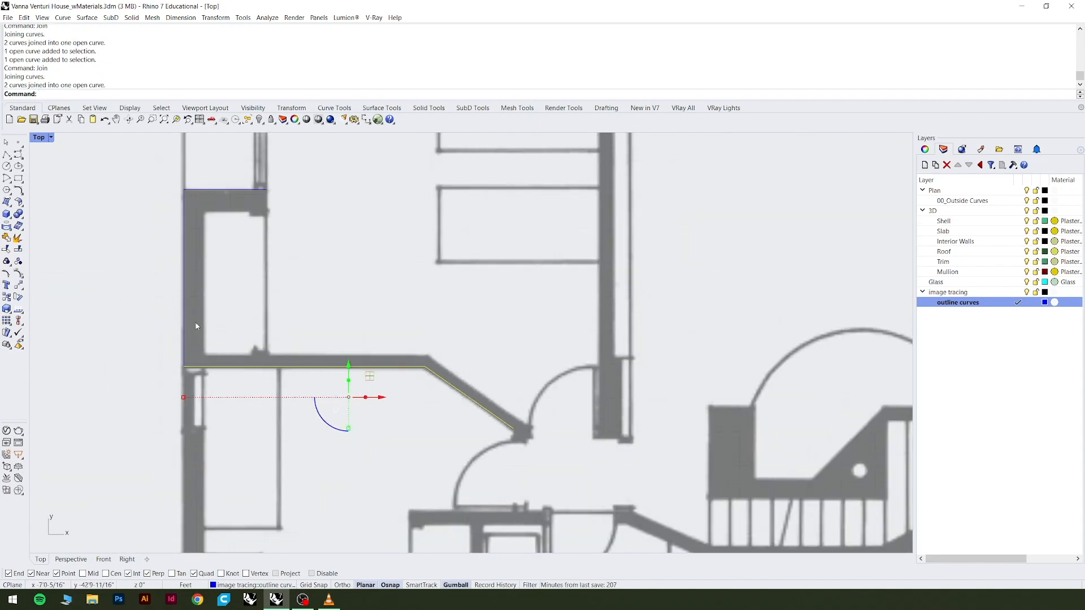
pyautogui.click(179, 298)
pyautogui.click(184, 299)
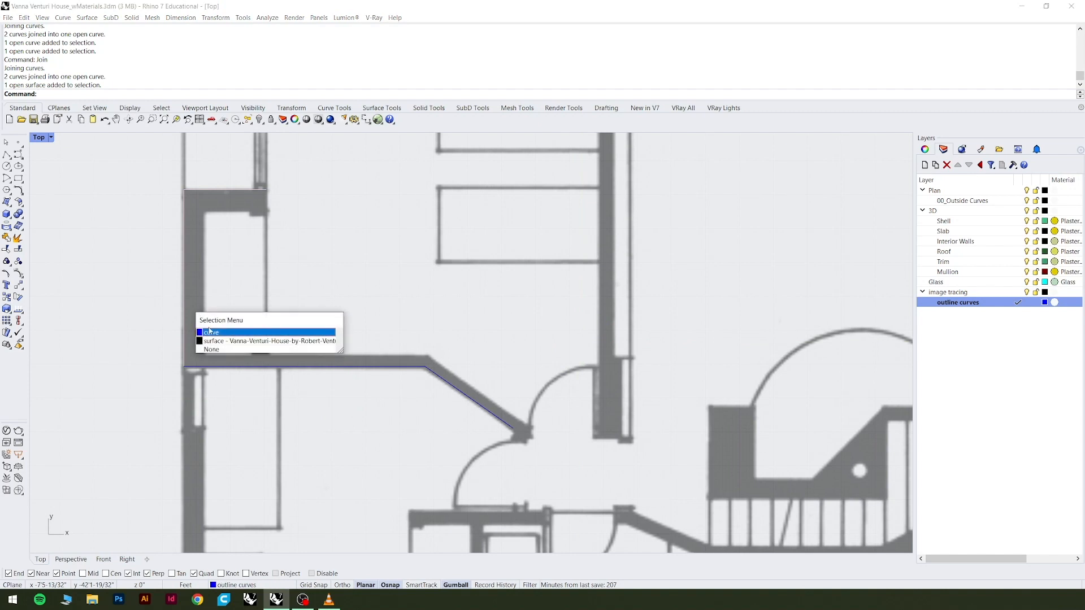
pyautogui.click(218, 332)
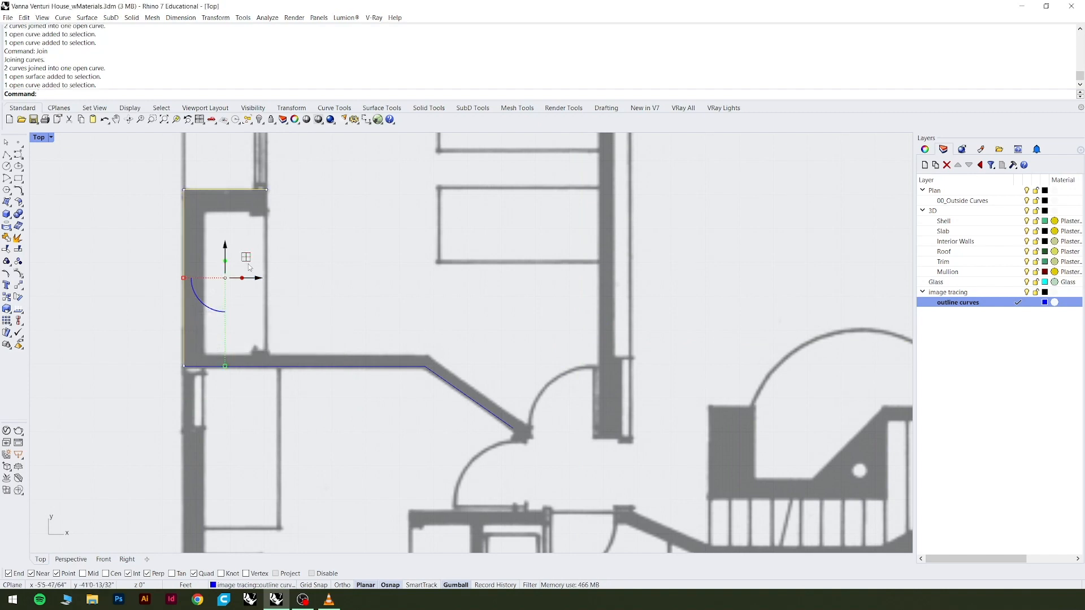
pyautogui.press('Return')
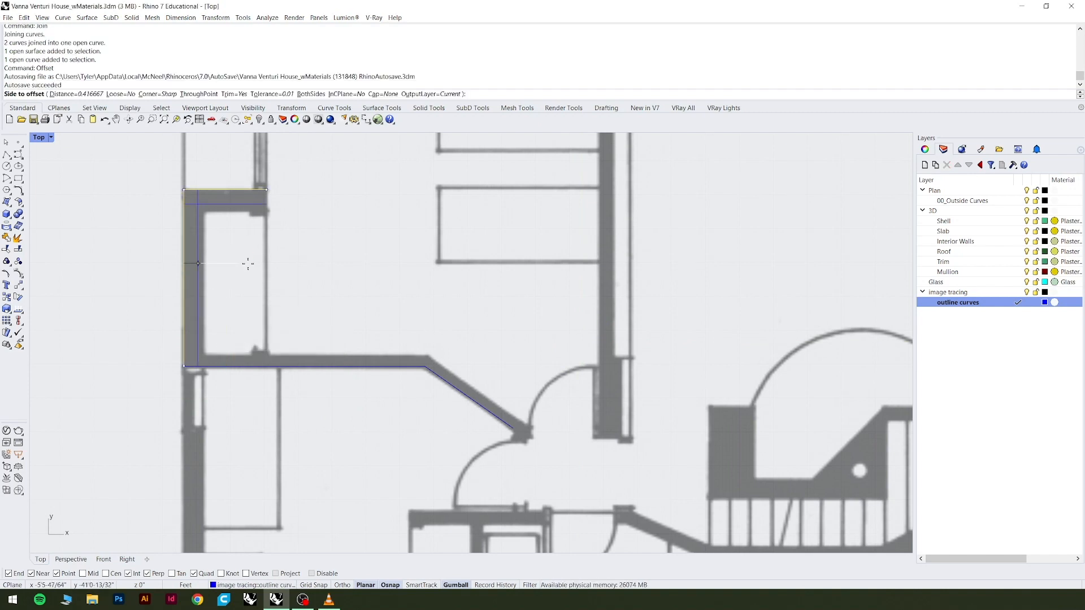
pyautogui.scroll(5, 228, 205)
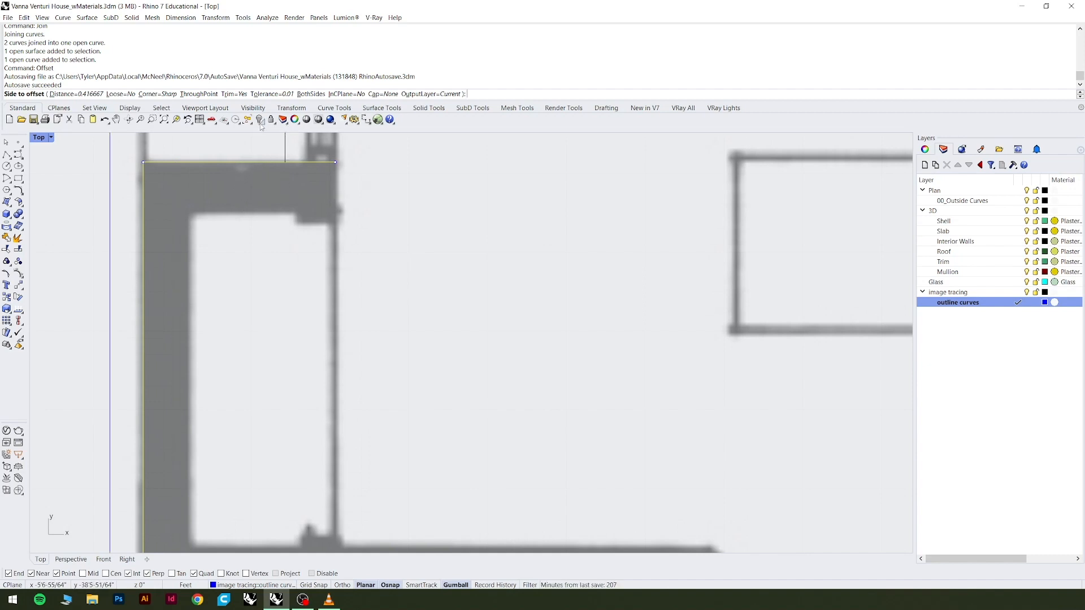
pyautogui.click(199, 94)
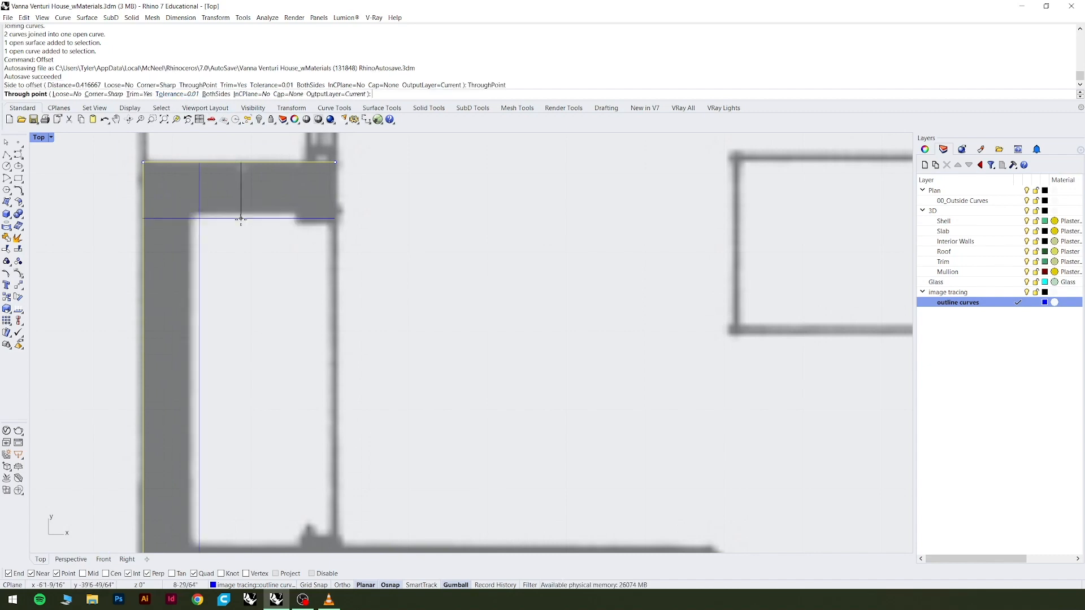
pyautogui.scroll(3, 237, 214)
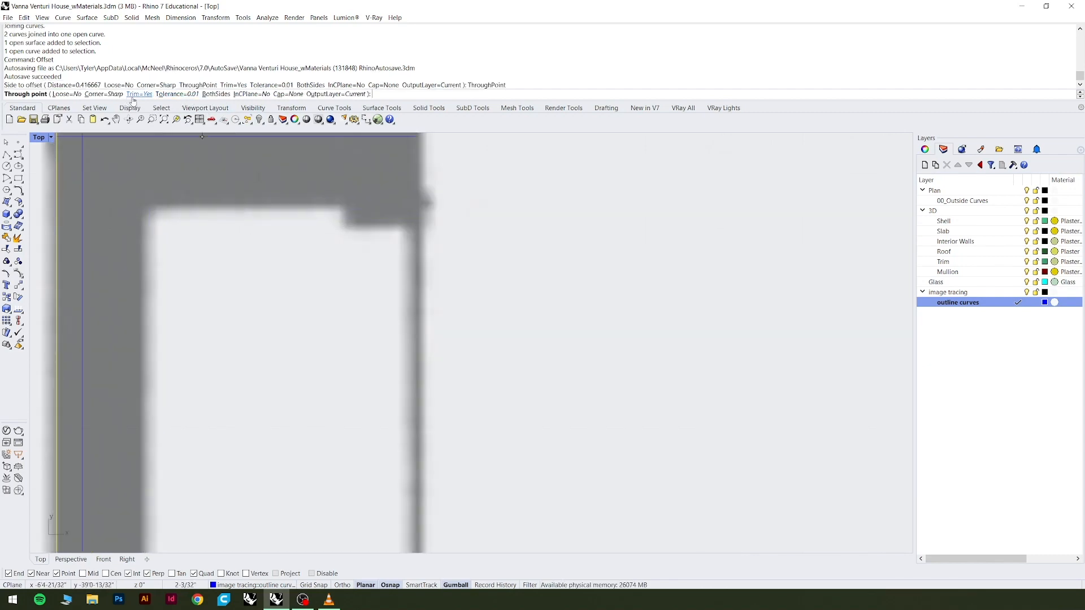
pyautogui.scroll(-3, 198, 240)
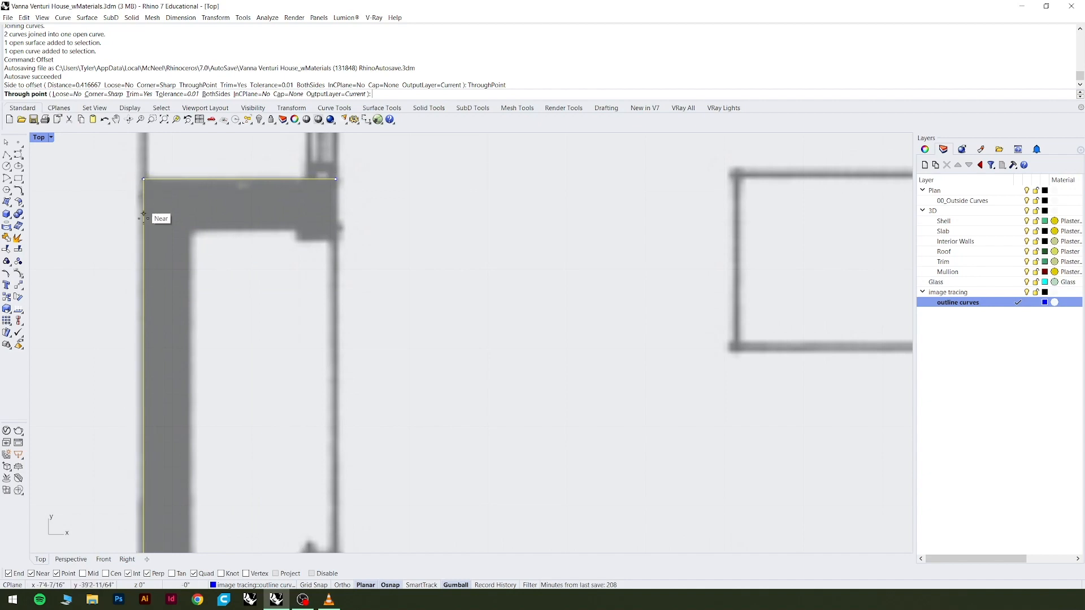
pyautogui.scroll(3, 284, 236)
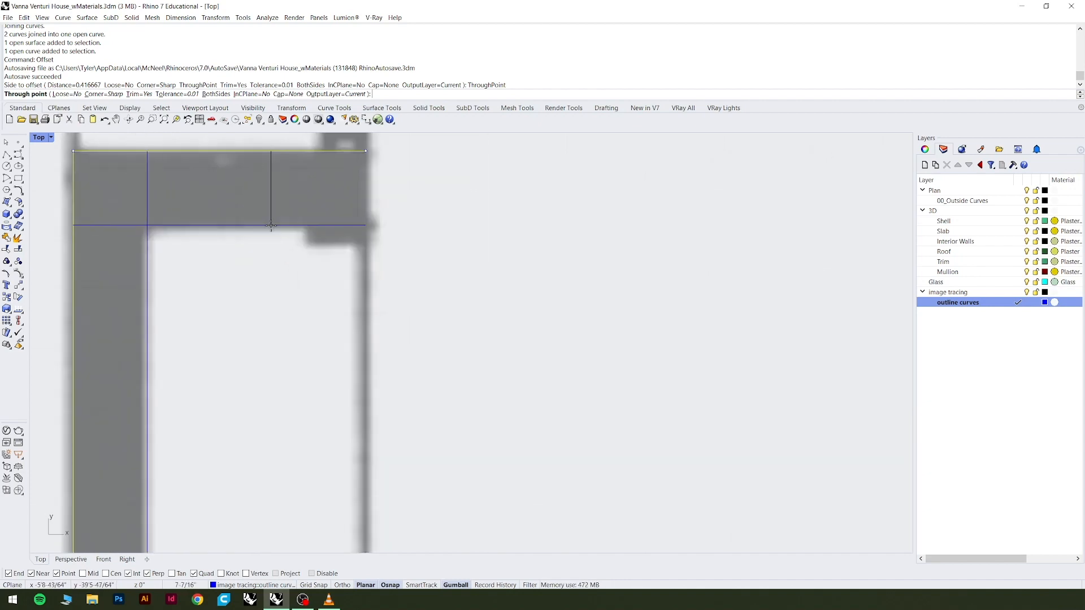
pyautogui.click(270, 227)
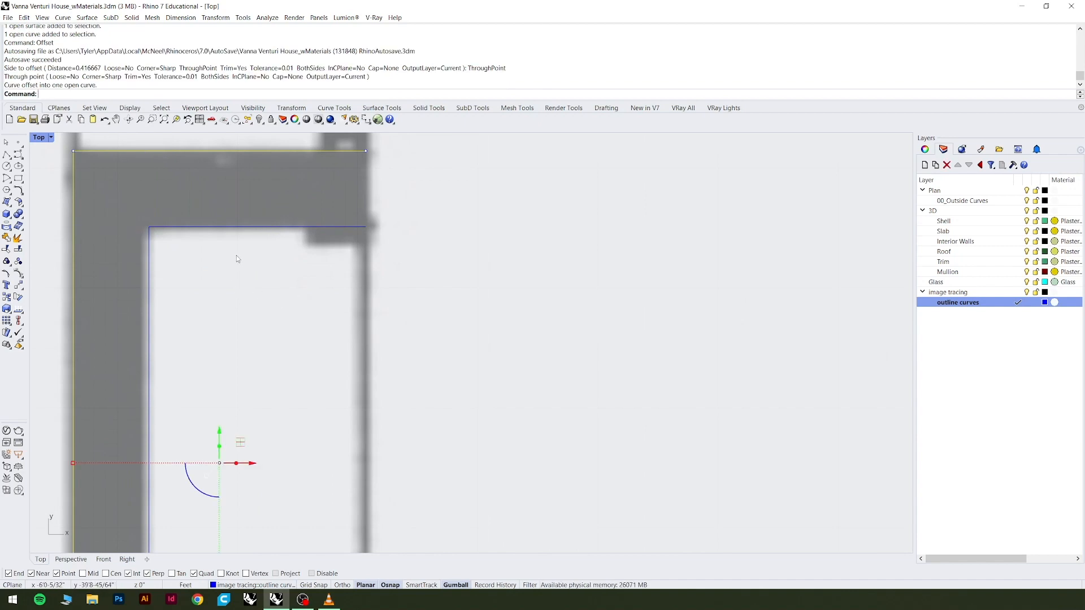
# Draw a short vertical polyline across the closet wall's open upper end, connecting the outer curve with its inner offset.
pyautogui.scroll(-3, 236, 258)
pyautogui.click(219, 243)
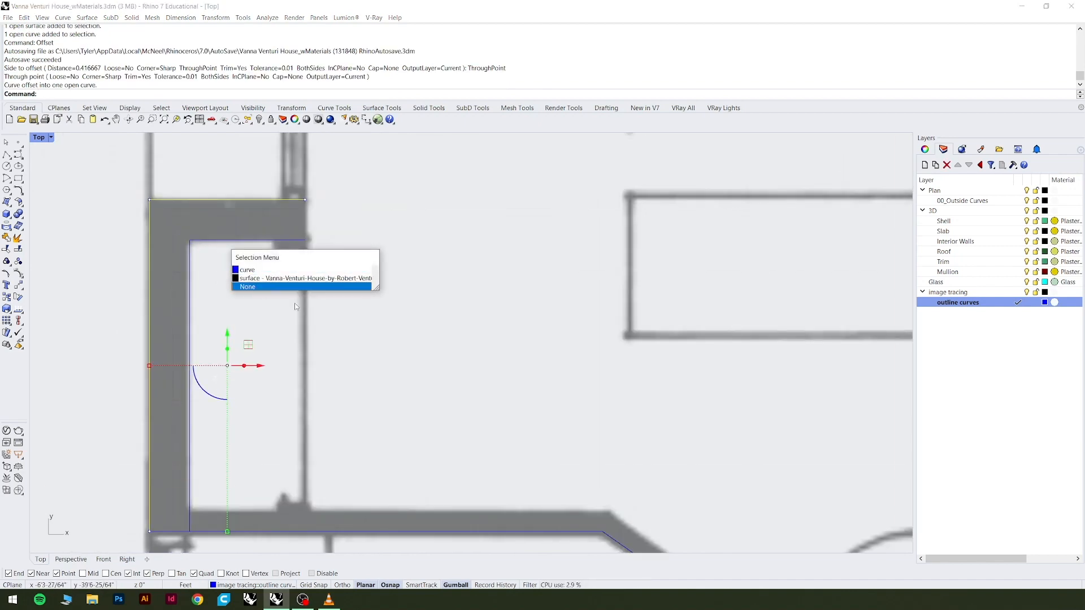
pyautogui.click(339, 271)
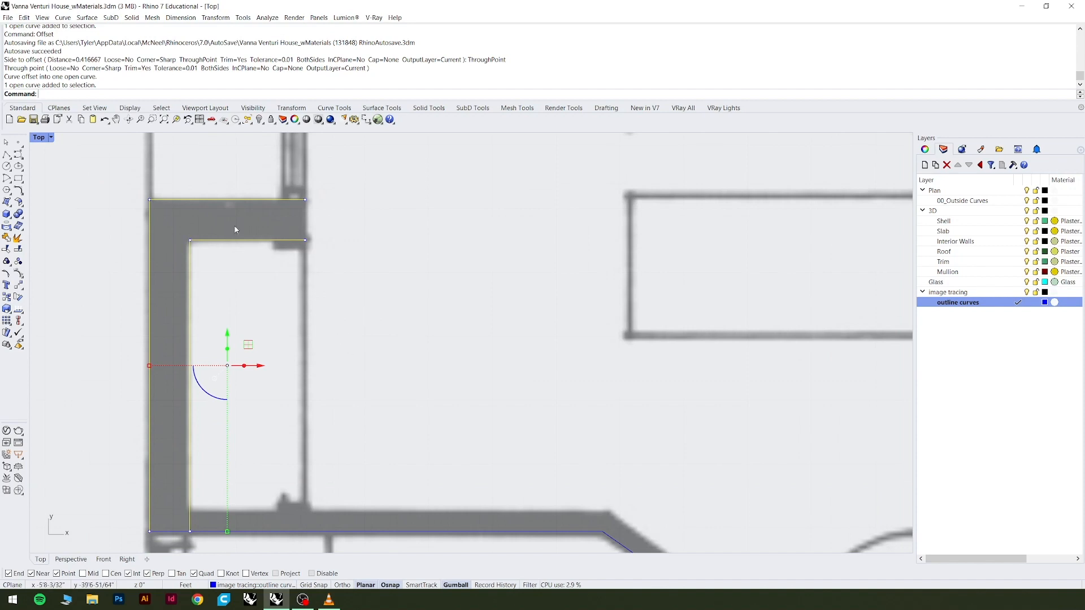
pyautogui.click(6, 154)
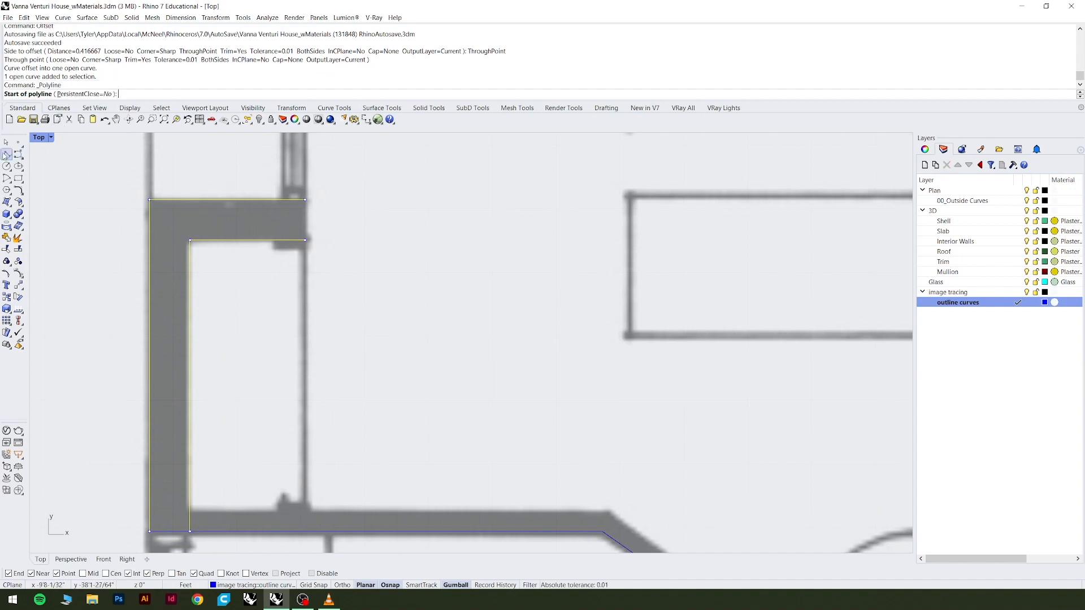
pyautogui.click(310, 201)
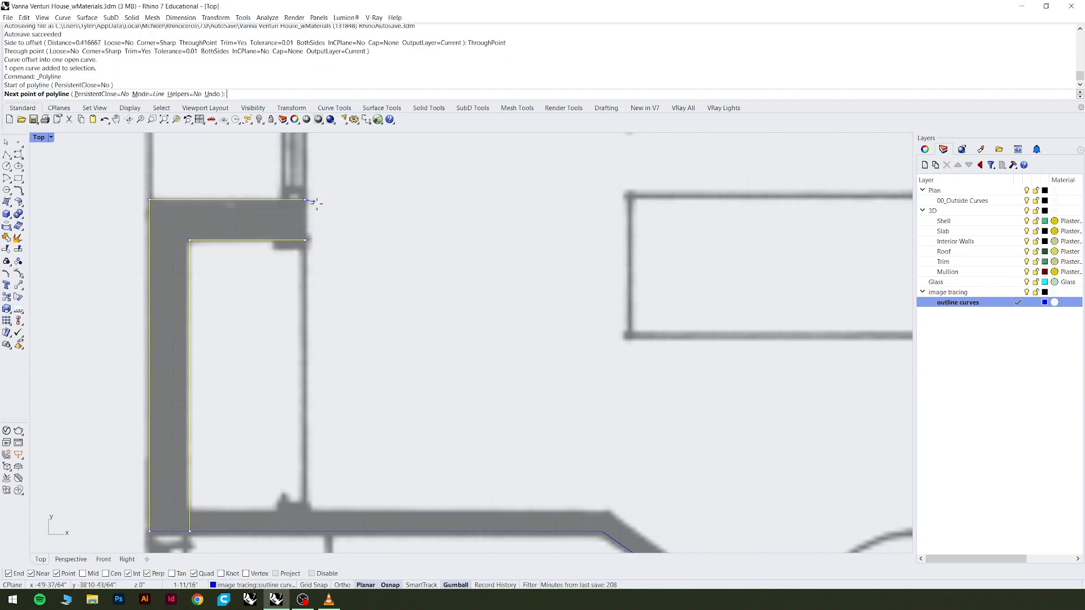
pyautogui.click(301, 240)
pyautogui.press('Return')
# Select the closet's outer curve, the short end line and the inner offset curve together.
pyautogui.keyDown('shift'); pyautogui.click(306, 215); pyautogui.keyUp('shift')
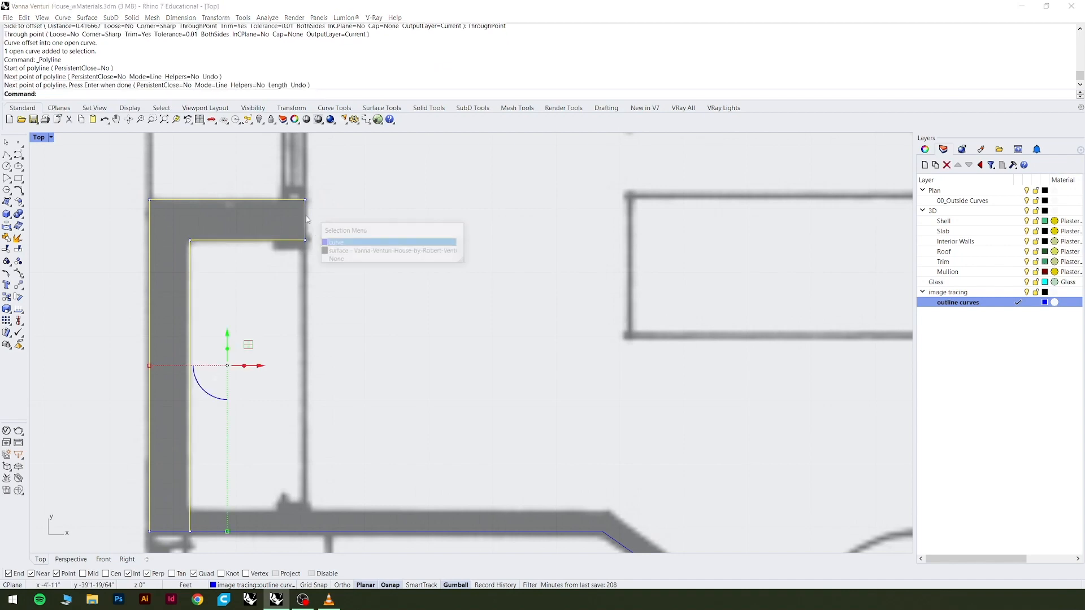
pyautogui.click(341, 244)
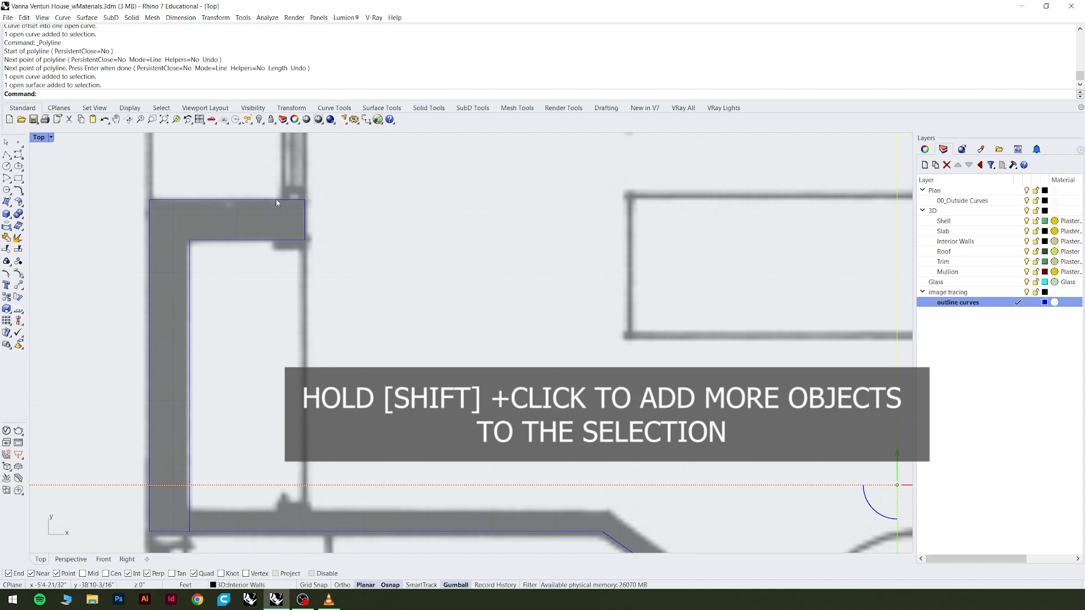
pyautogui.keyDown('shift'); pyautogui.click(276, 200); pyautogui.keyUp('shift')
pyautogui.click(308, 226)
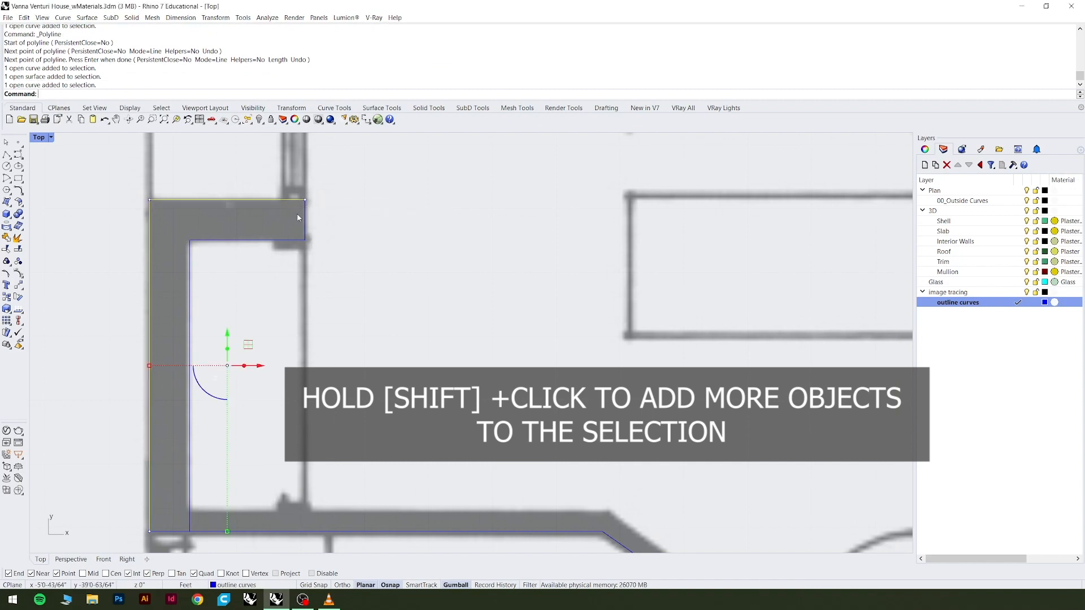
pyautogui.keyDown('shift'); pyautogui.click(306, 221); pyautogui.keyUp('shift')
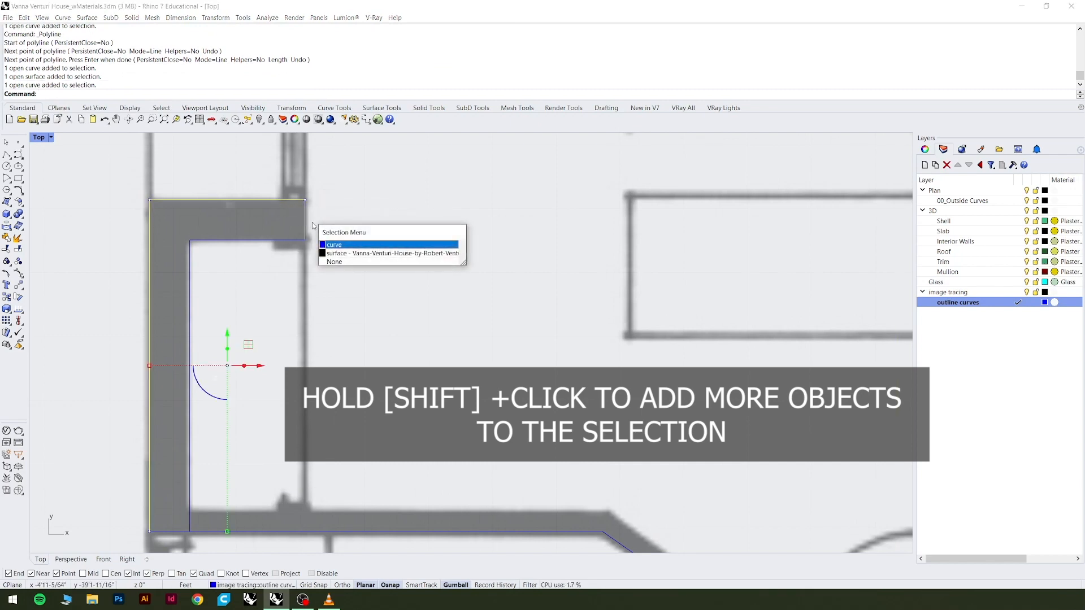
pyautogui.click(313, 226)
pyautogui.keyDown('shift'); pyautogui.click(284, 242); pyautogui.keyUp('shift')
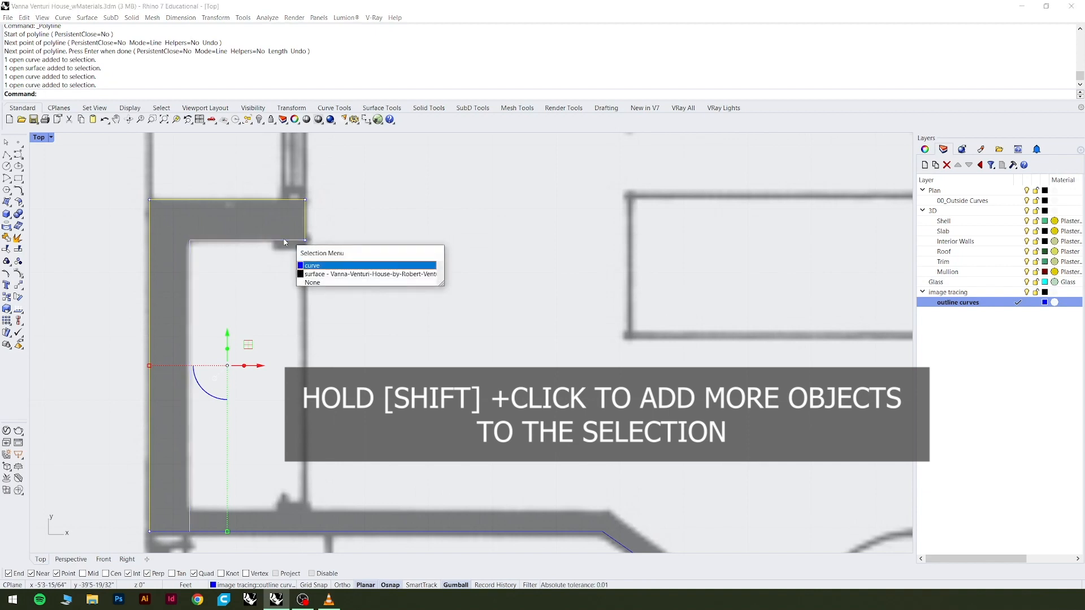
pyautogui.press('Return')
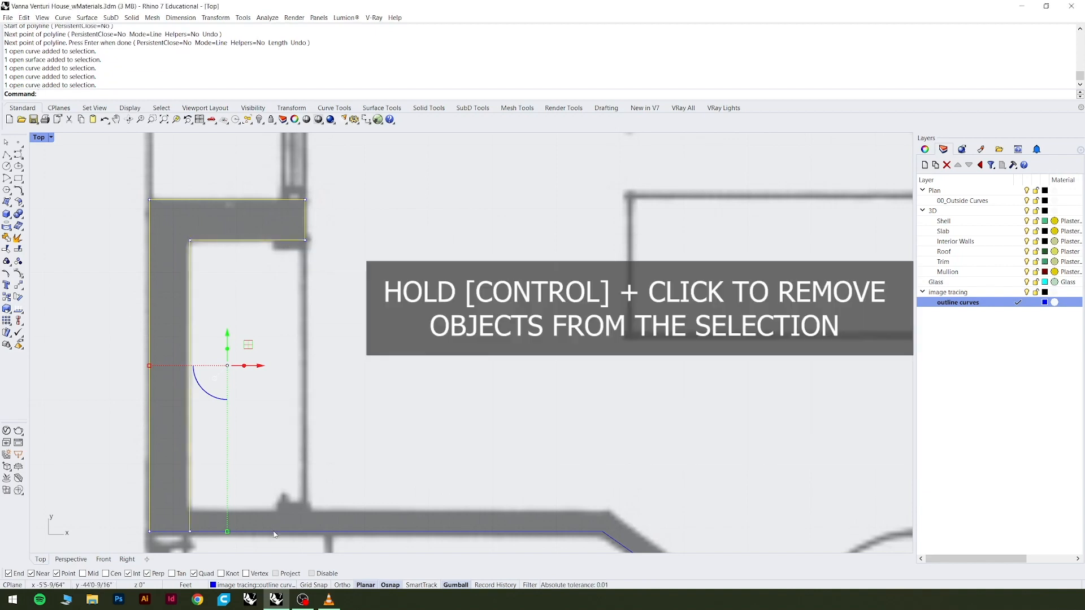
# Add the lower wall curve to the selection and remove it again.
pyautogui.keyDown('ctrl'); pyautogui.click(295, 533); pyautogui.keyUp('ctrl')
pyautogui.press('Return')
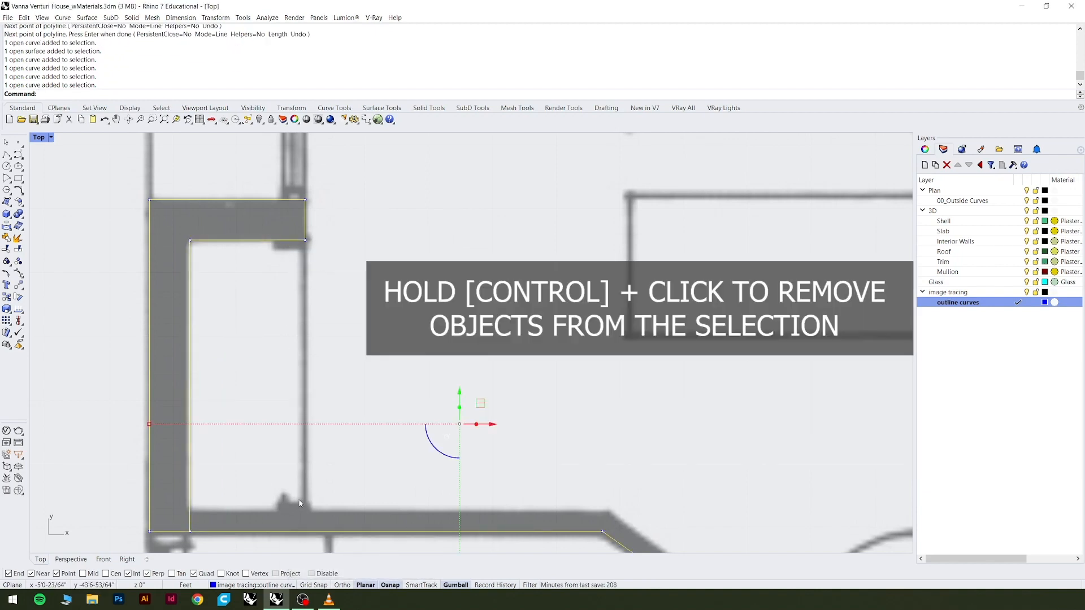
pyautogui.scroll(-2, 319, 399)
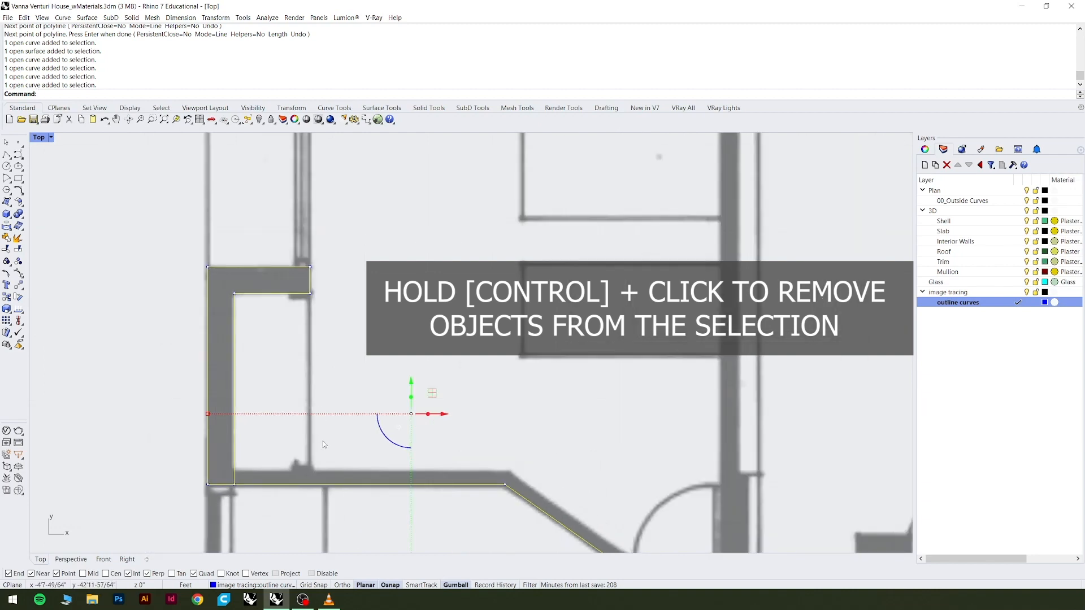
pyautogui.keyDown('ctrl'); pyautogui.click(322, 485); pyautogui.keyUp('ctrl')
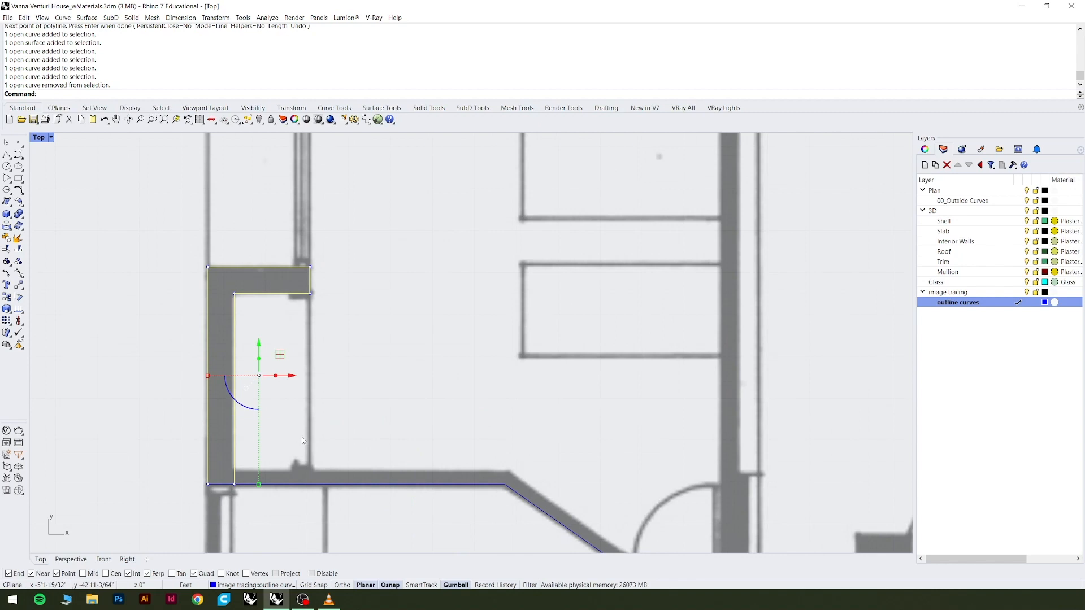
# Join the three selected closet wall curves and close the result with the CloseCrv command.
pyautogui.write('j')
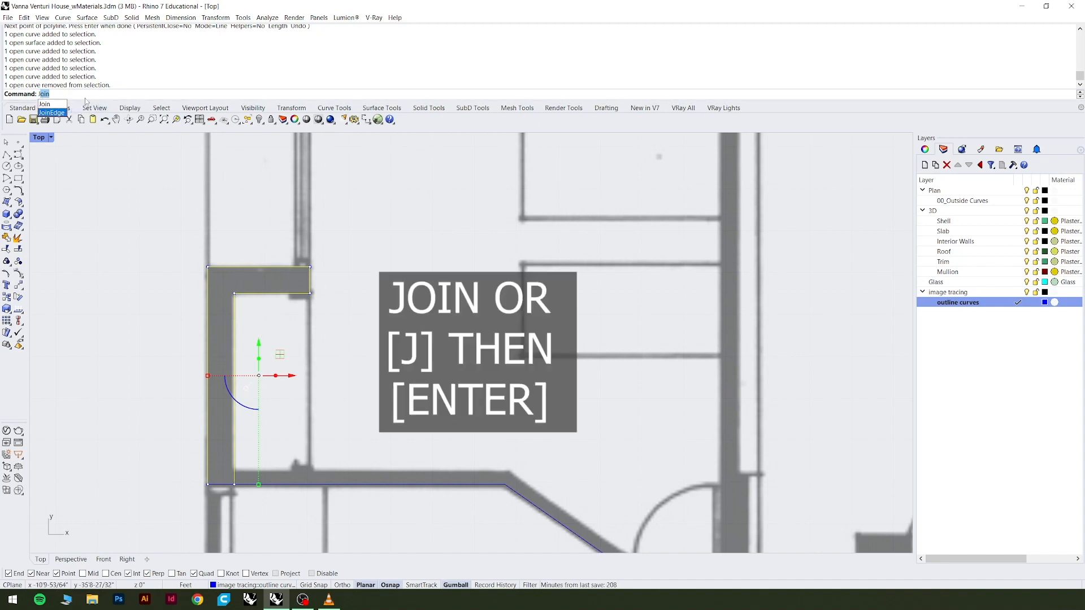
pyautogui.press('Return')
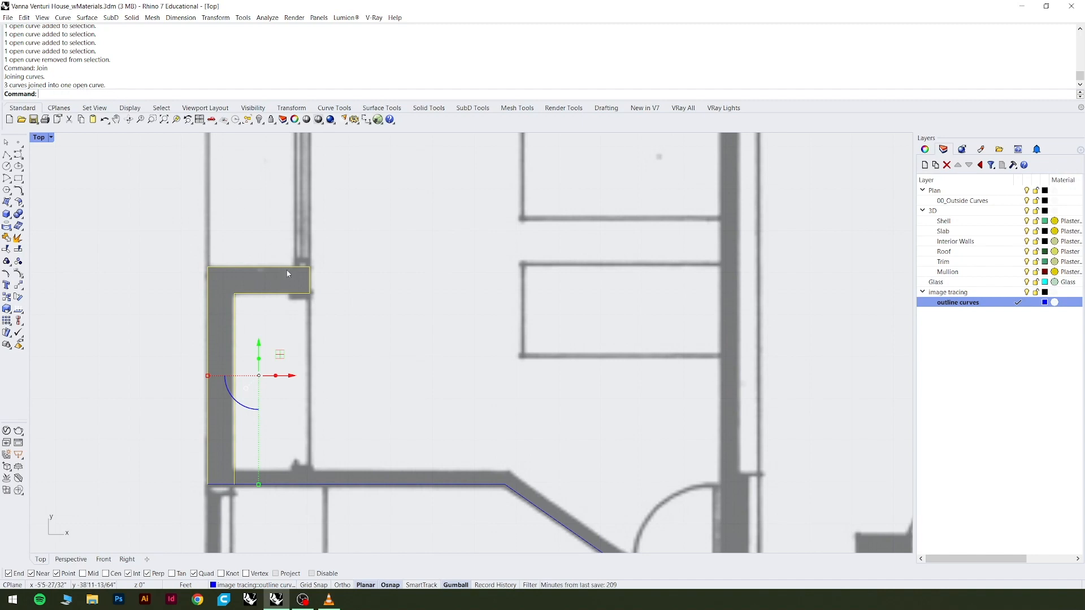
pyautogui.write('loseCrv')
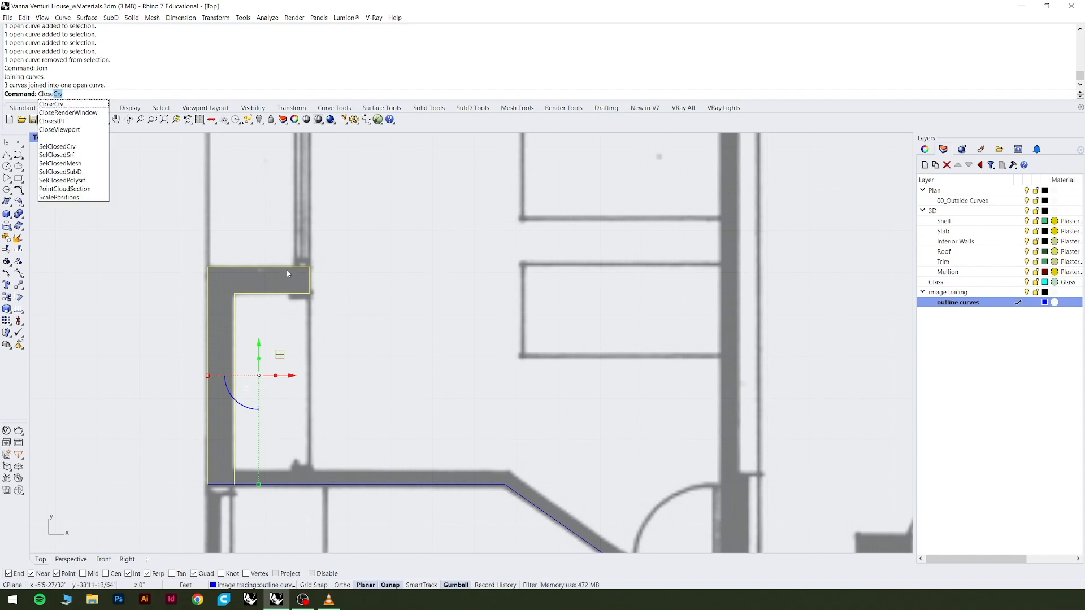
pyautogui.press('Return')
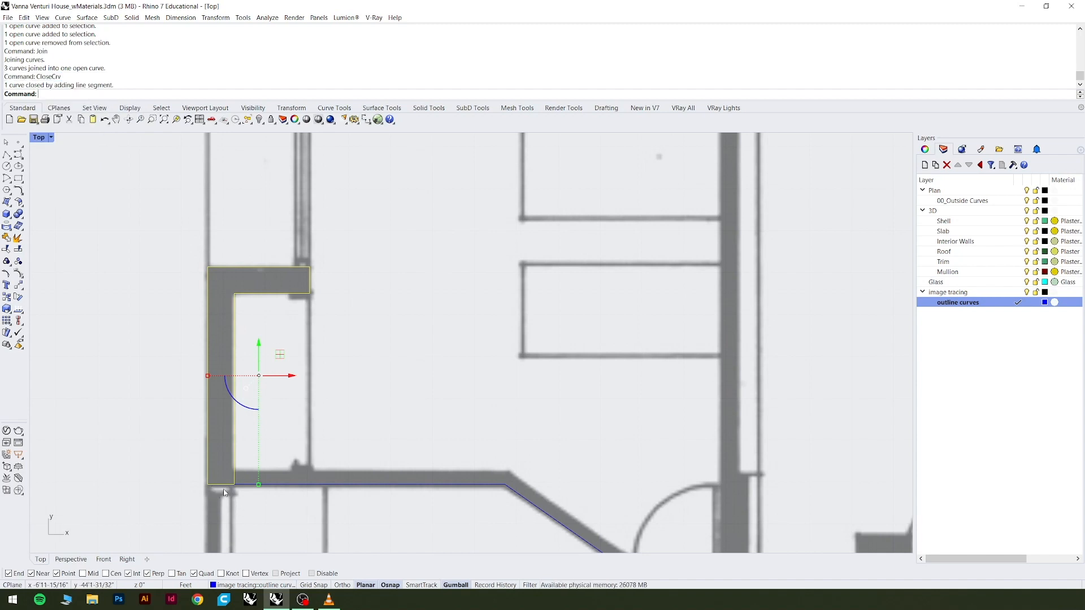
# Inspect the object type of the closet wall curve in its properties, and clear the selection.
pyautogui.click(925, 149)
pyautogui.click(392, 416)
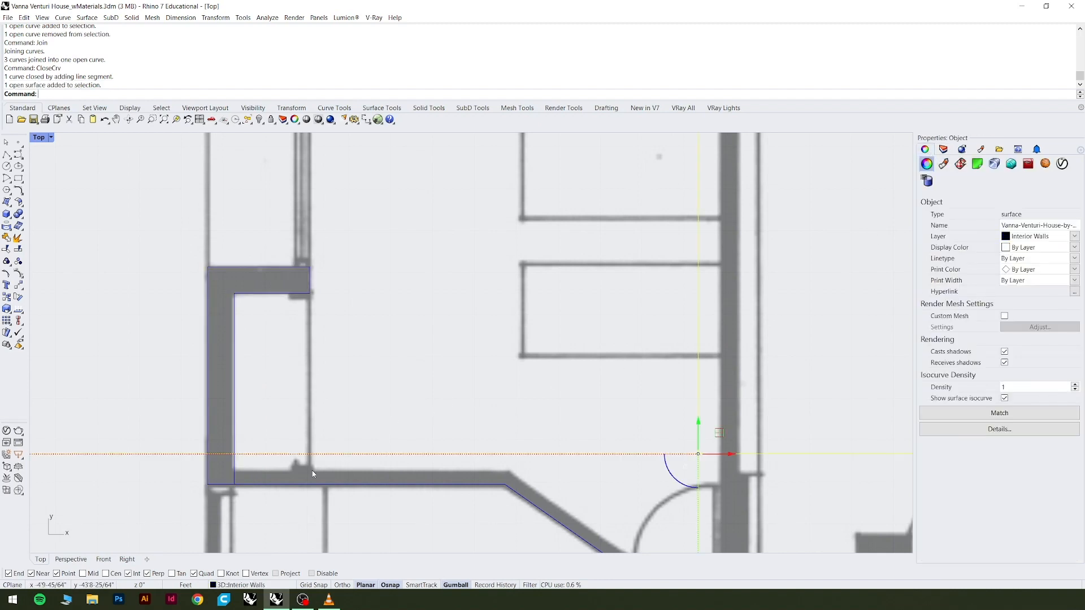
pyautogui.press('Escape')
pyautogui.click(240, 428)
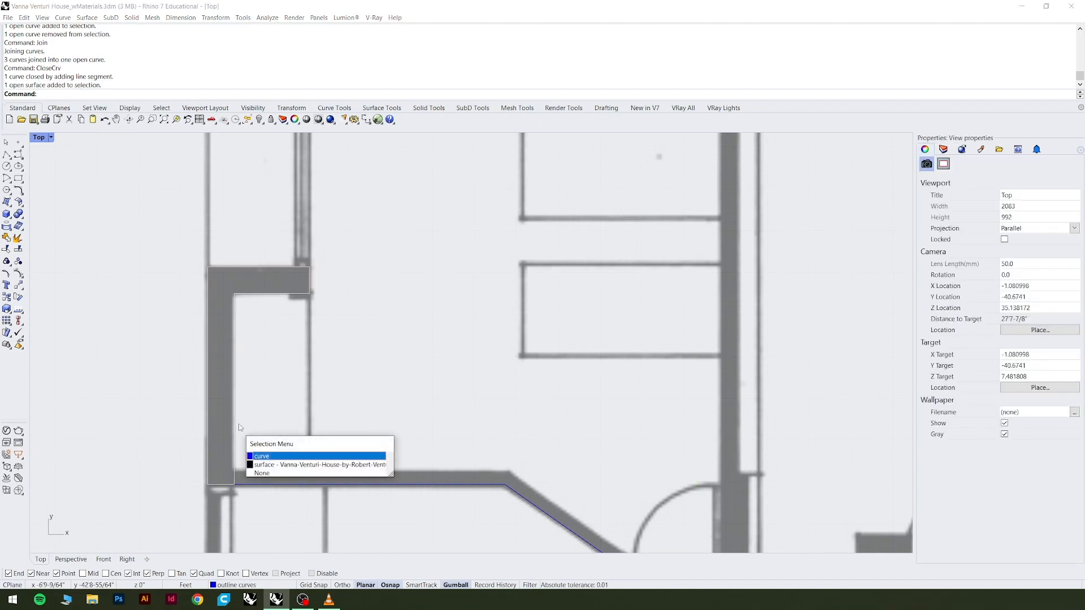
pyautogui.click(274, 456)
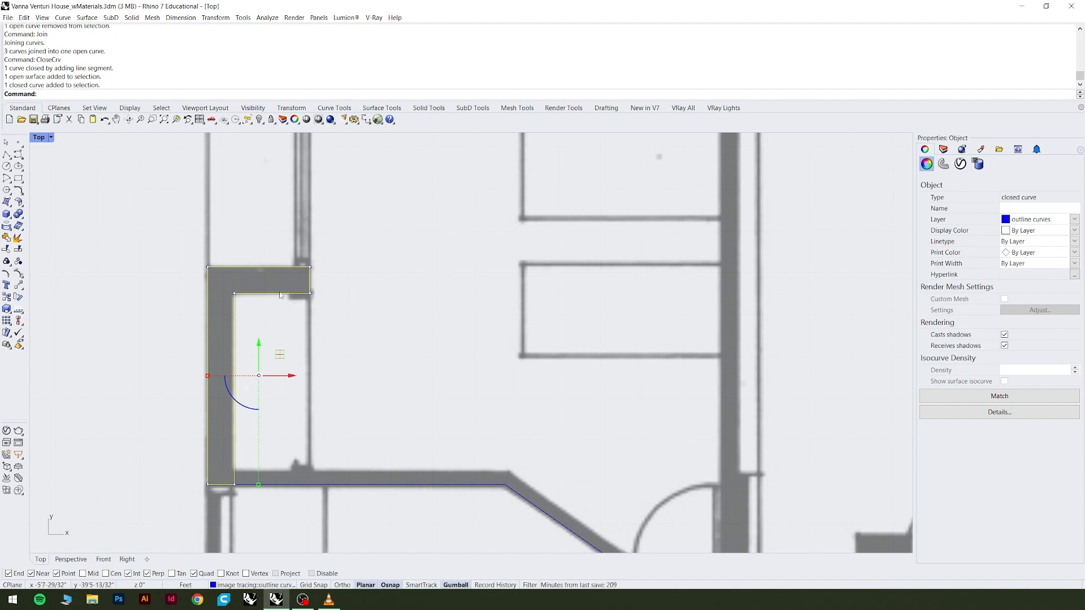
pyautogui.scroll(-3, 304, 341)
pyautogui.press('Escape')
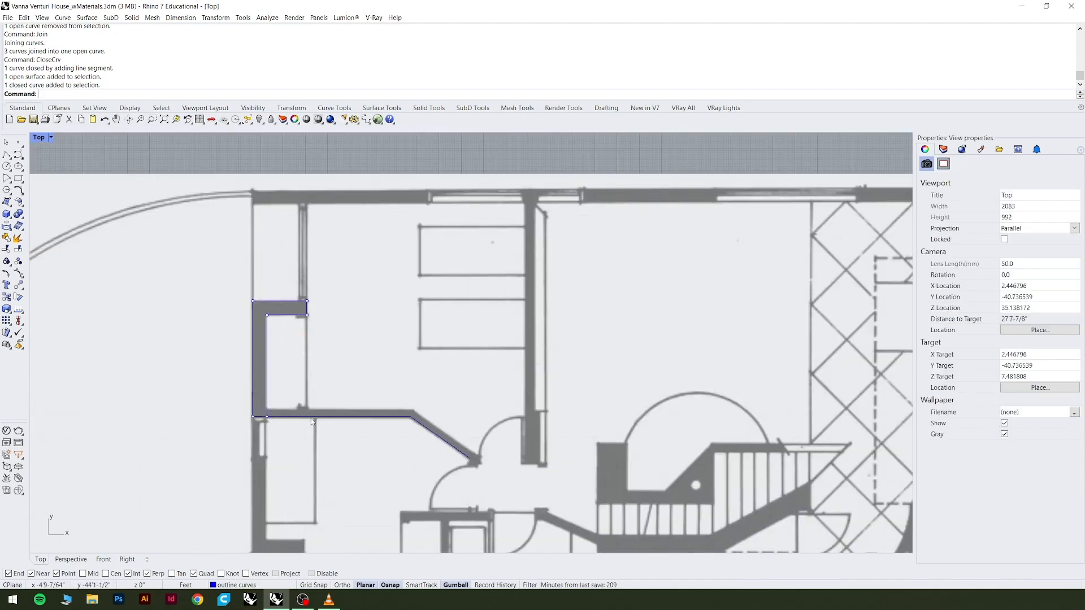
# Reselect the closet wall outline several times to examine its extent and control points, and clear the selection.
pyautogui.click(311, 418)
pyautogui.press('Escape')
pyautogui.click(268, 336)
pyautogui.press('Return')
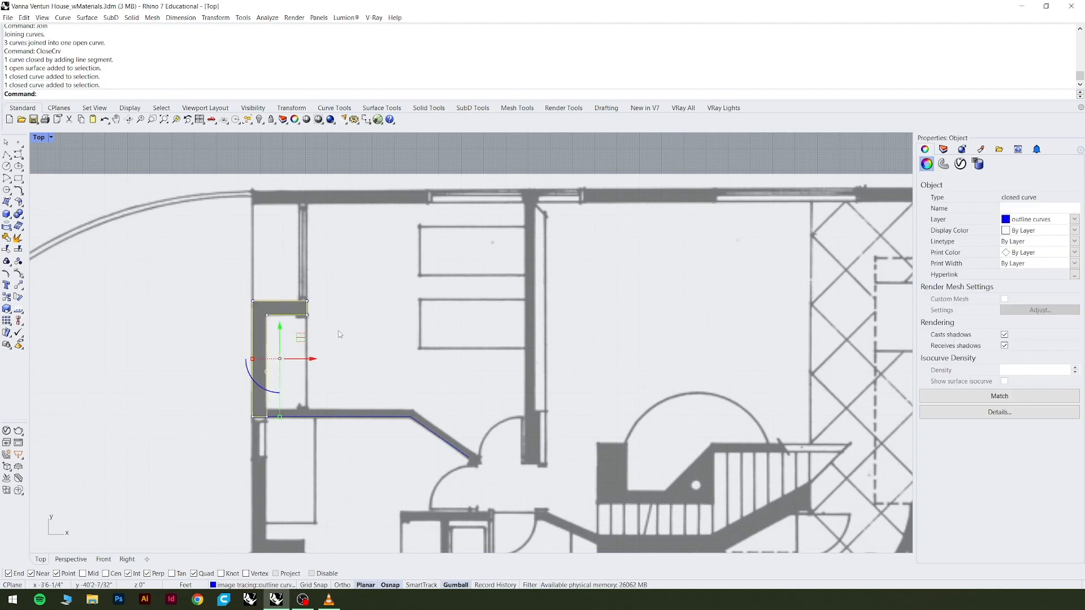
pyautogui.click(319, 326)
pyautogui.click(291, 316)
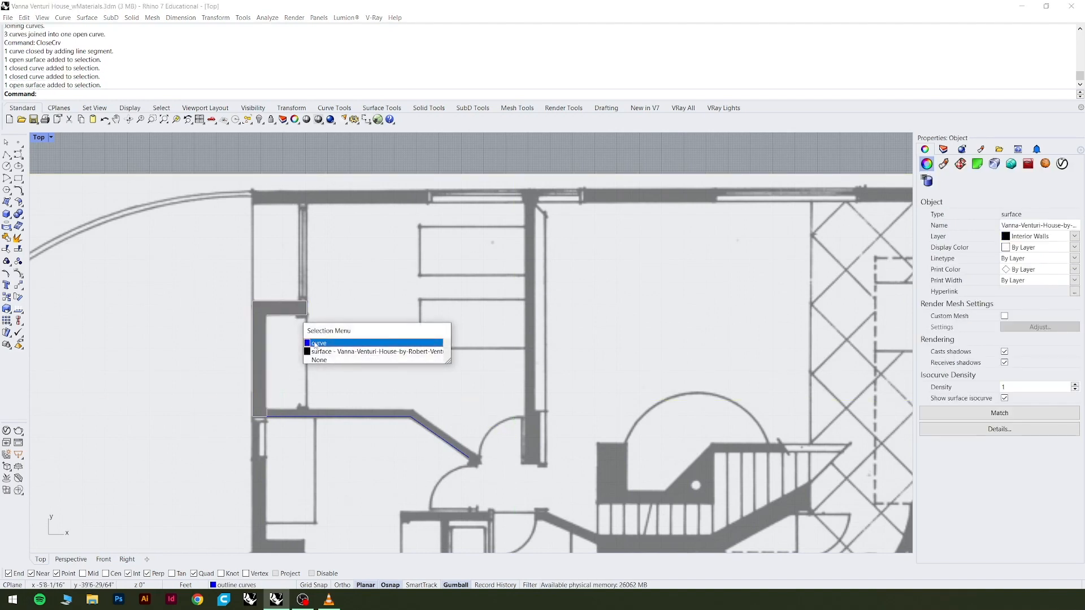
pyautogui.press('Return')
pyautogui.press('Escape')
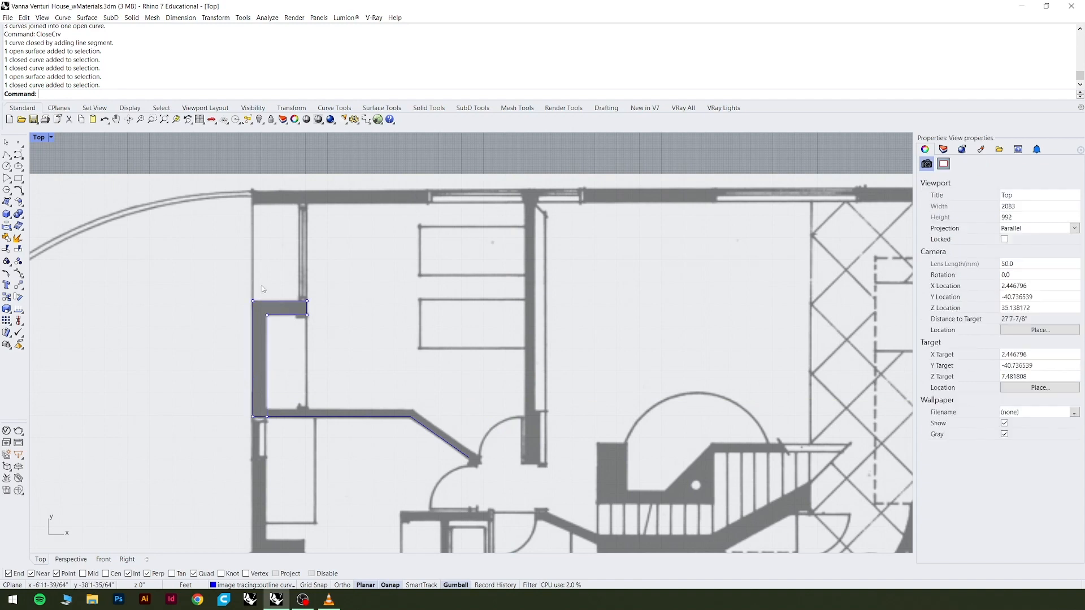
# Move the lower wall curve's outer end point onto the inner lower corner of the closed closet wall outline.
pyautogui.click(292, 420)
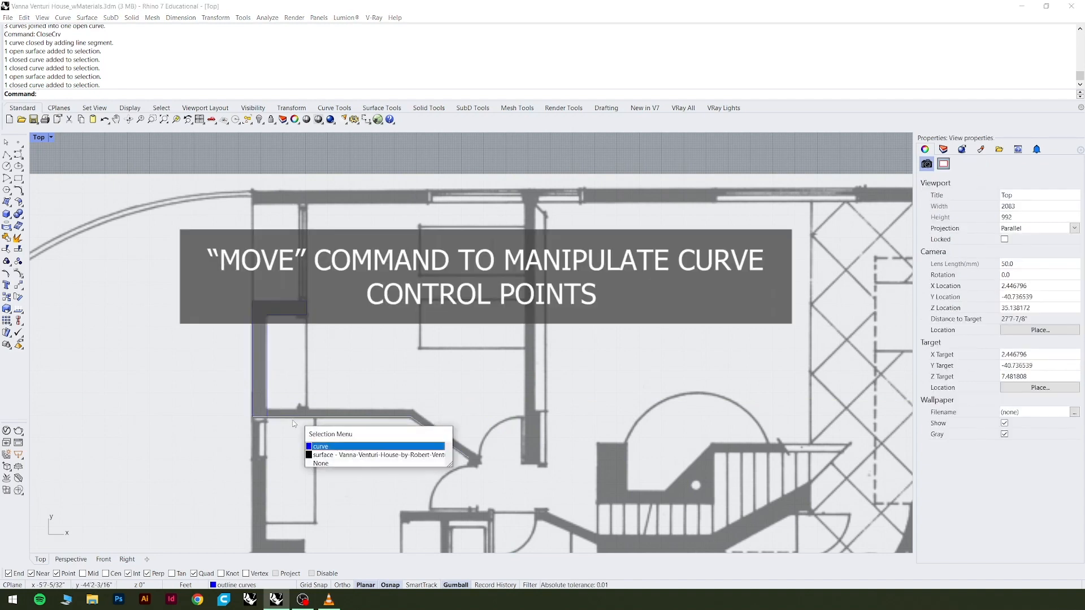
pyautogui.click(317, 450)
pyautogui.scroll(5, 256, 425)
pyautogui.scroll(3, 258, 423)
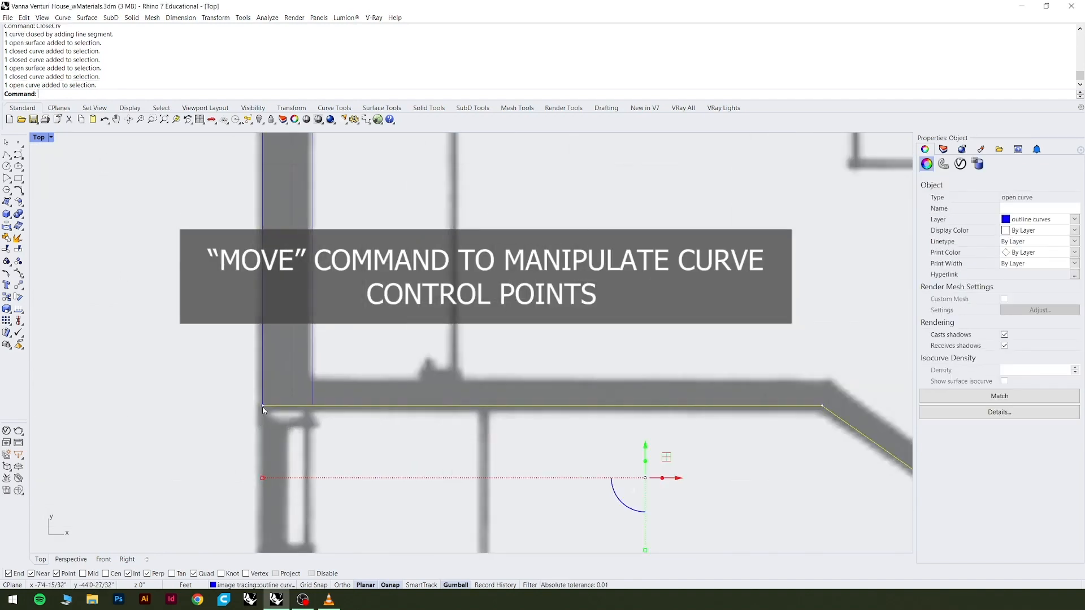
pyautogui.click(262, 407)
pyautogui.write('m')
pyautogui.press('Return')
pyautogui.click(263, 406)
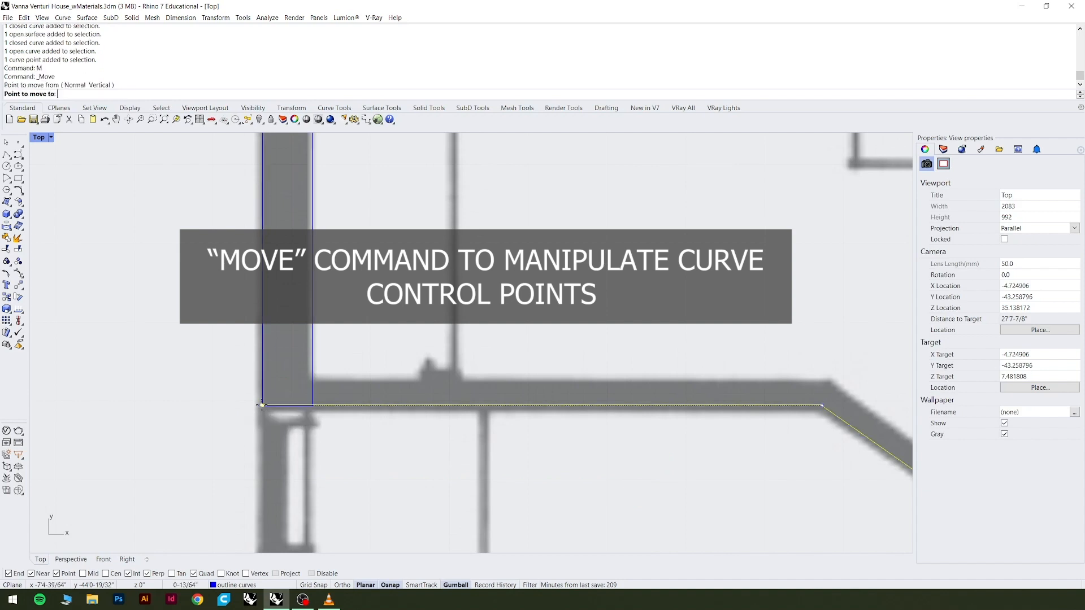
pyautogui.click(313, 406)
pyautogui.scroll(-5, 301, 455)
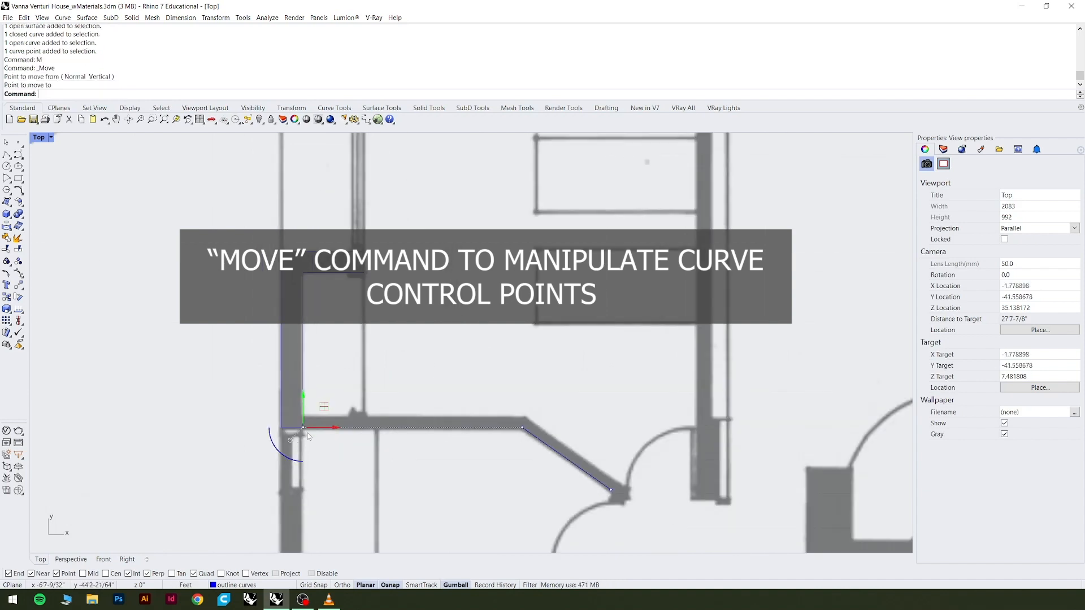
# Offset the shortened lower wall curve with the ThroughPoint option to the upper edge of the angled wall.
pyautogui.click(314, 429)
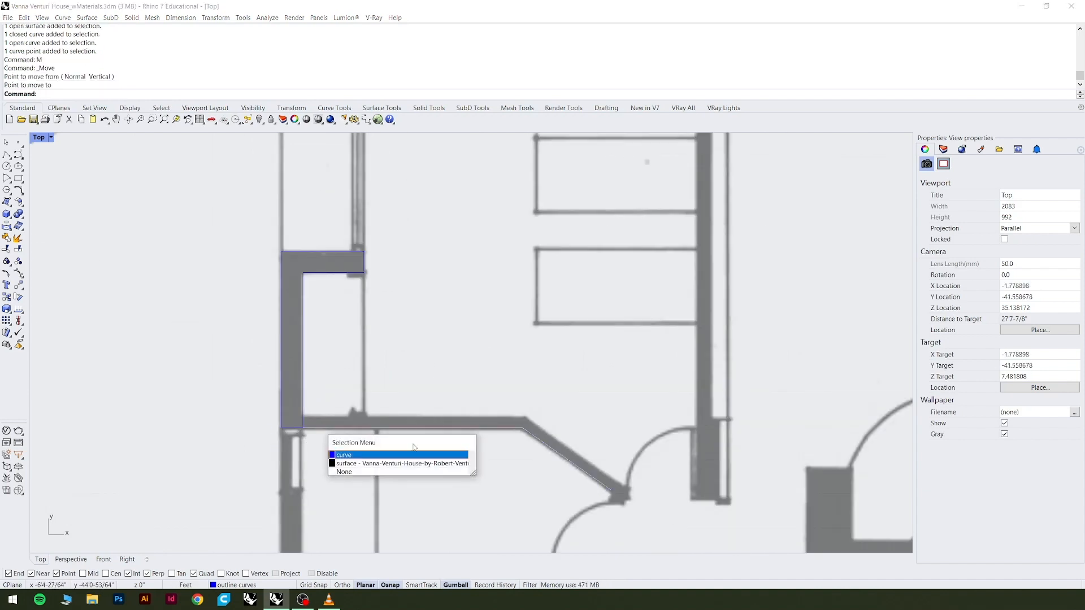
pyautogui.click(406, 456)
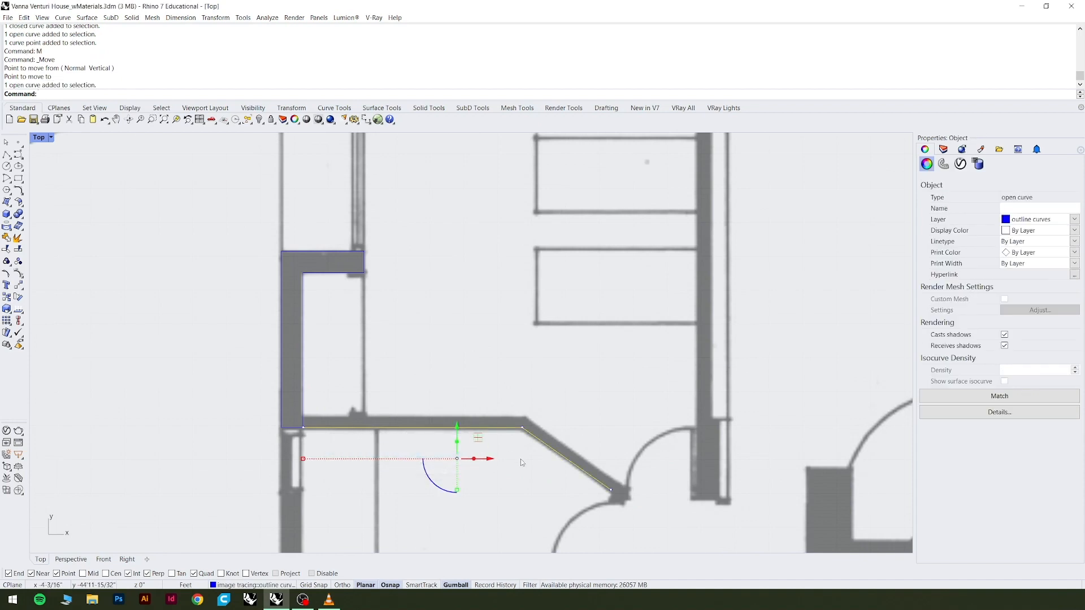
pyautogui.write('offset')
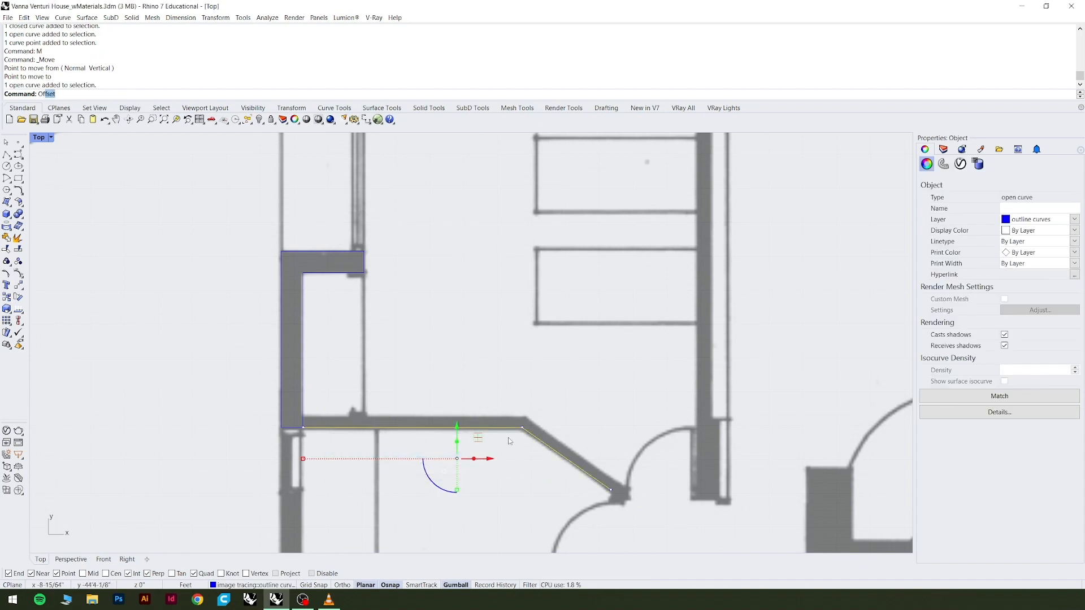
pyautogui.press('Return')
pyautogui.scroll(5, 508, 438)
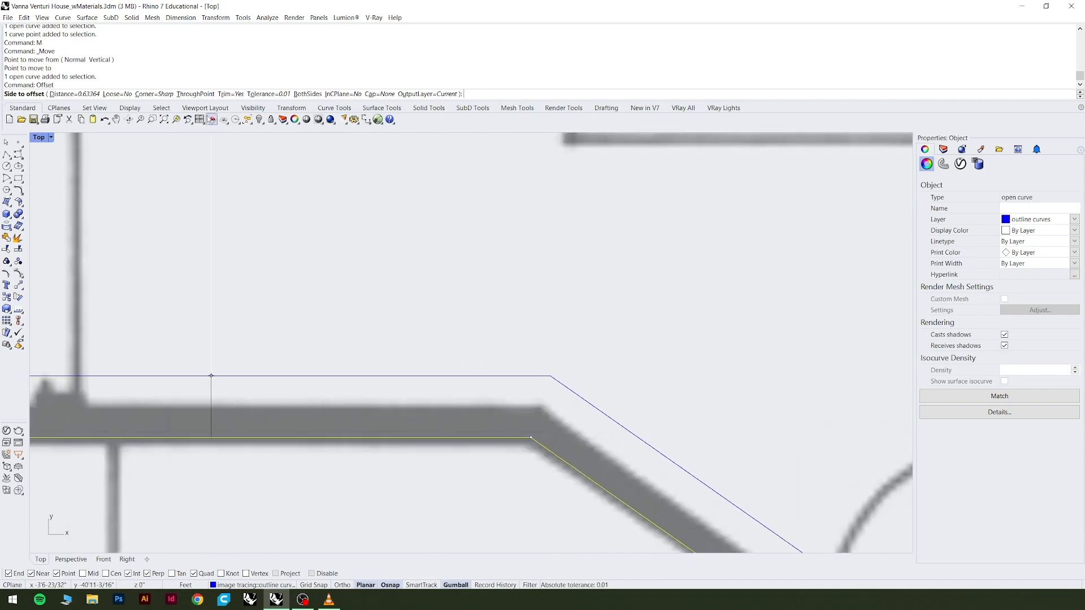
pyautogui.write('t')
pyautogui.press('Return')
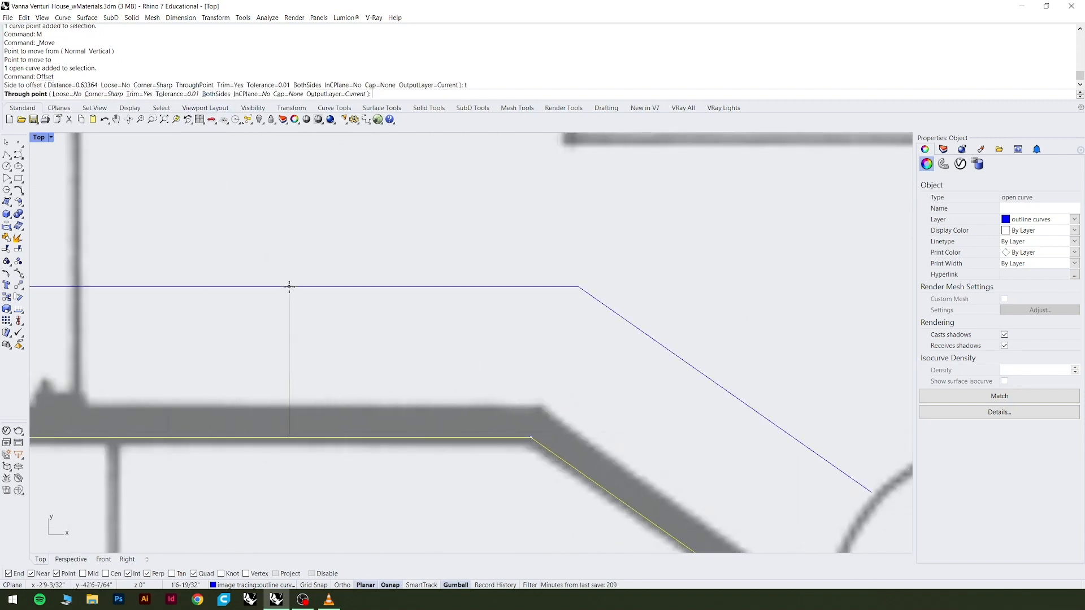
pyautogui.click(331, 408)
pyautogui.scroll(-3, 348, 313)
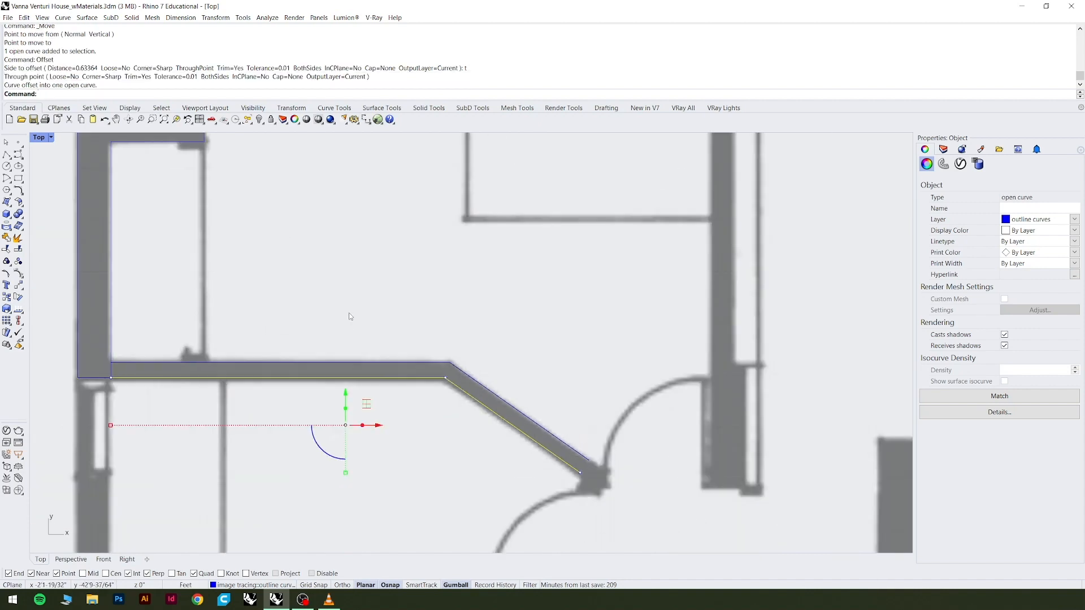
# Add the offset wall curve to the selection and connect both curves' ends at the closet wall with a polyline.
pyautogui.click(226, 363)
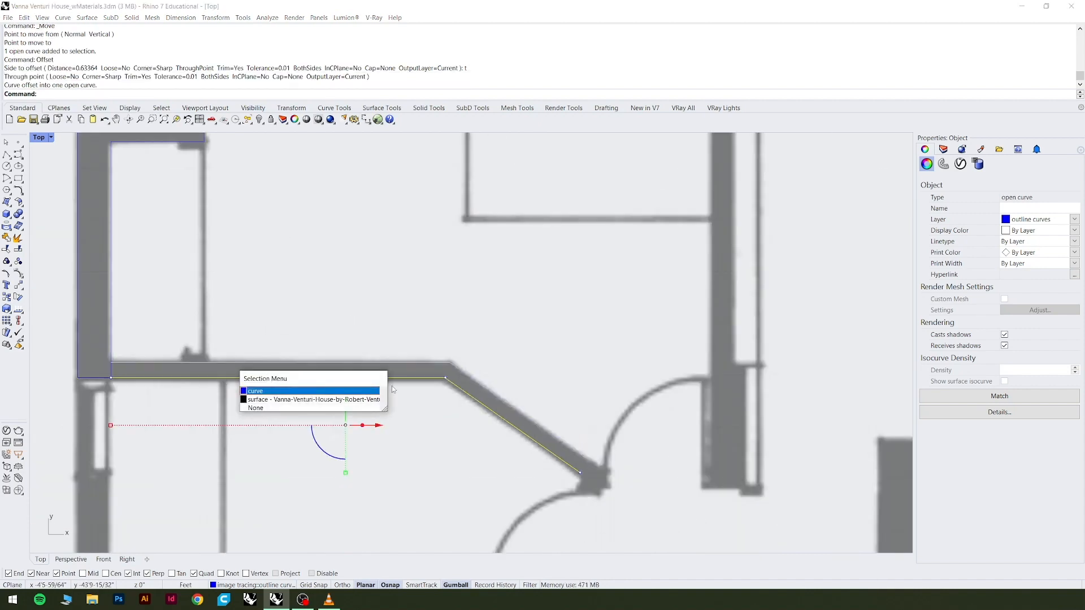
pyautogui.click(343, 391)
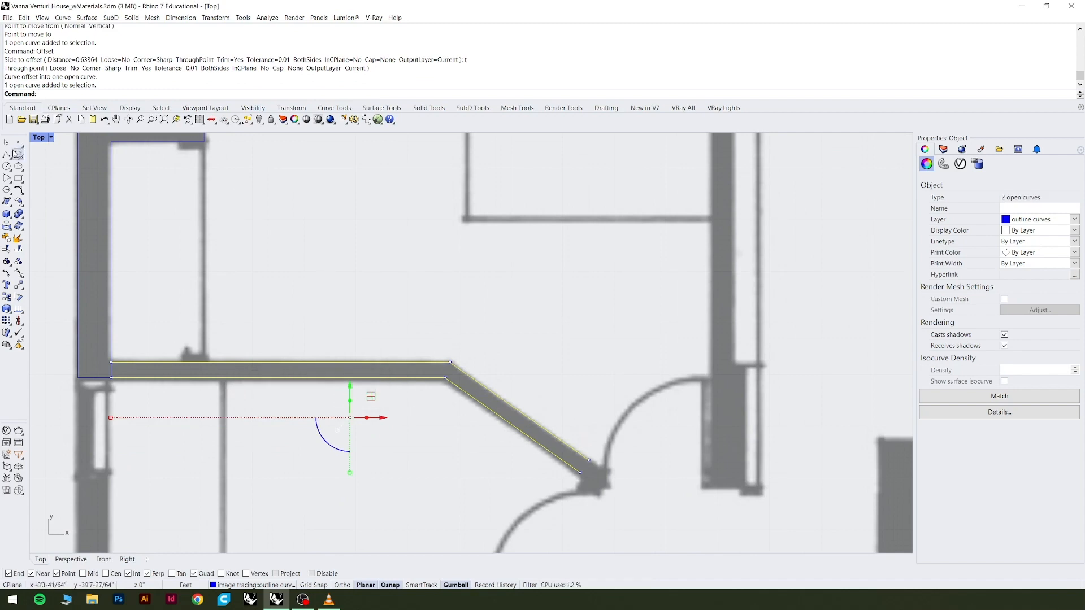
pyautogui.click(18, 153)
pyautogui.click(111, 376)
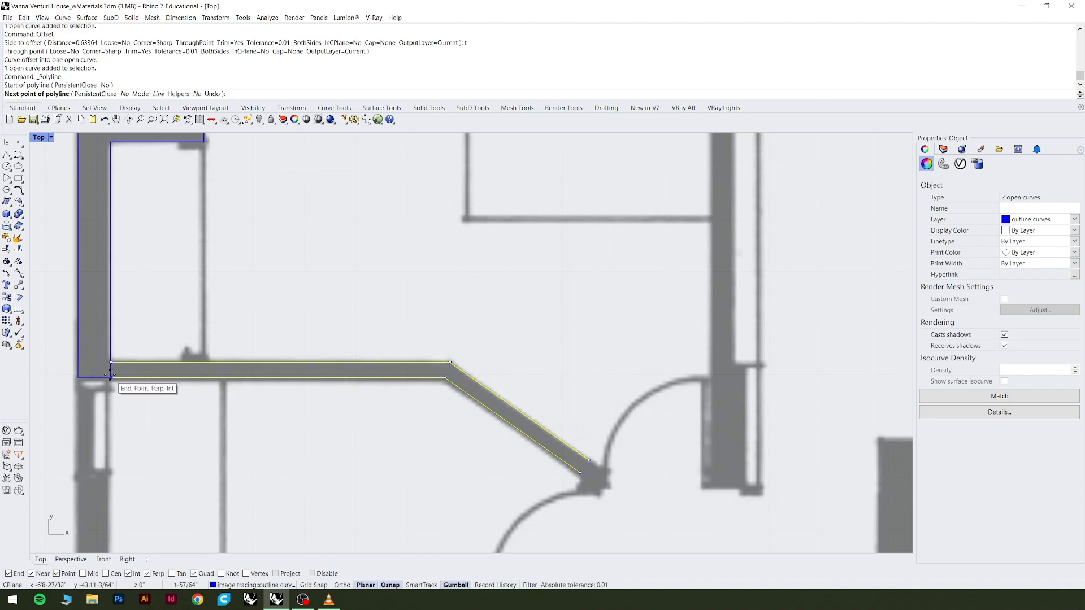
pyautogui.click(111, 377)
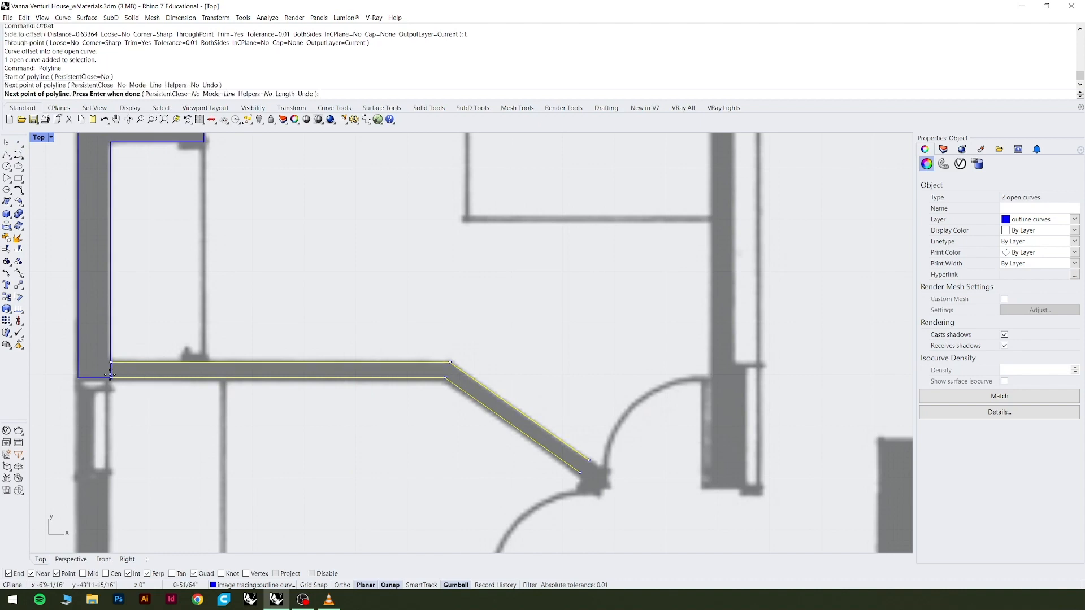
pyautogui.press('Return')
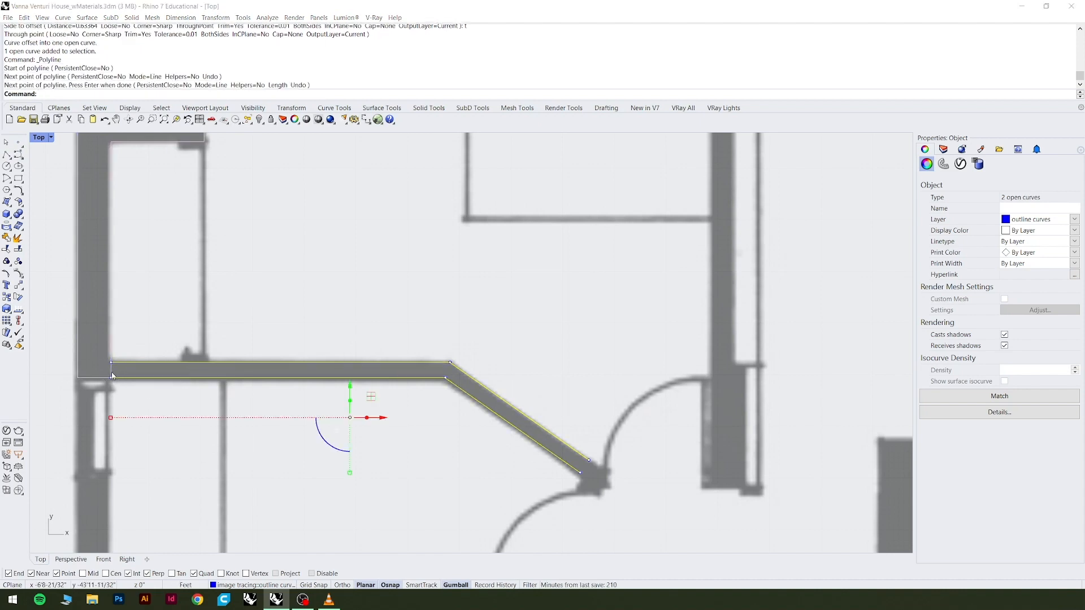
# Add the short connecting line to the selection and join the three wall curves.
pyautogui.click(114, 377)
pyautogui.click(140, 407)
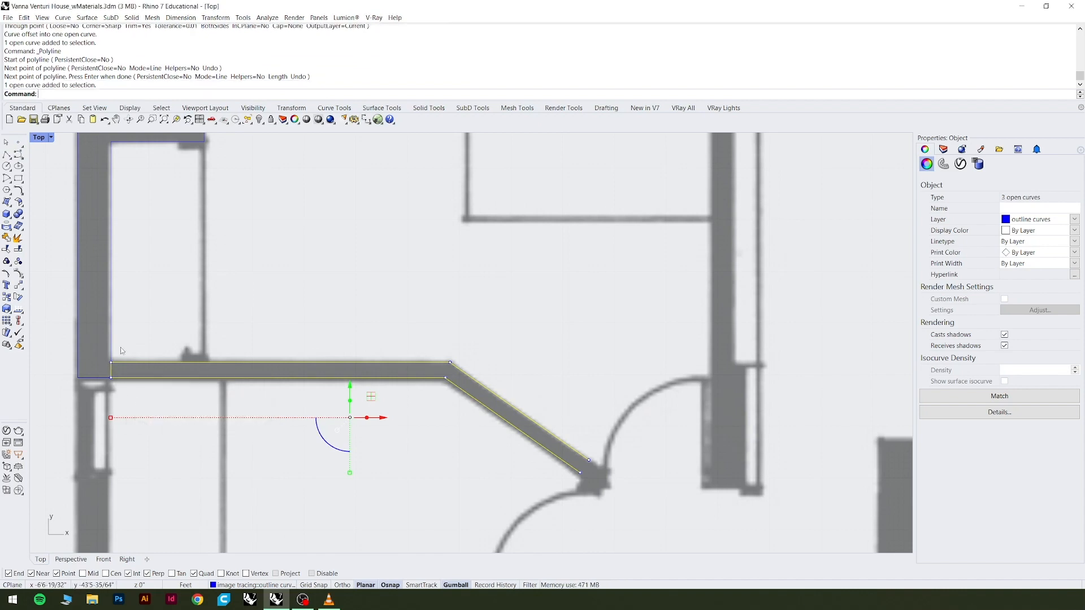
pyautogui.press('Return')
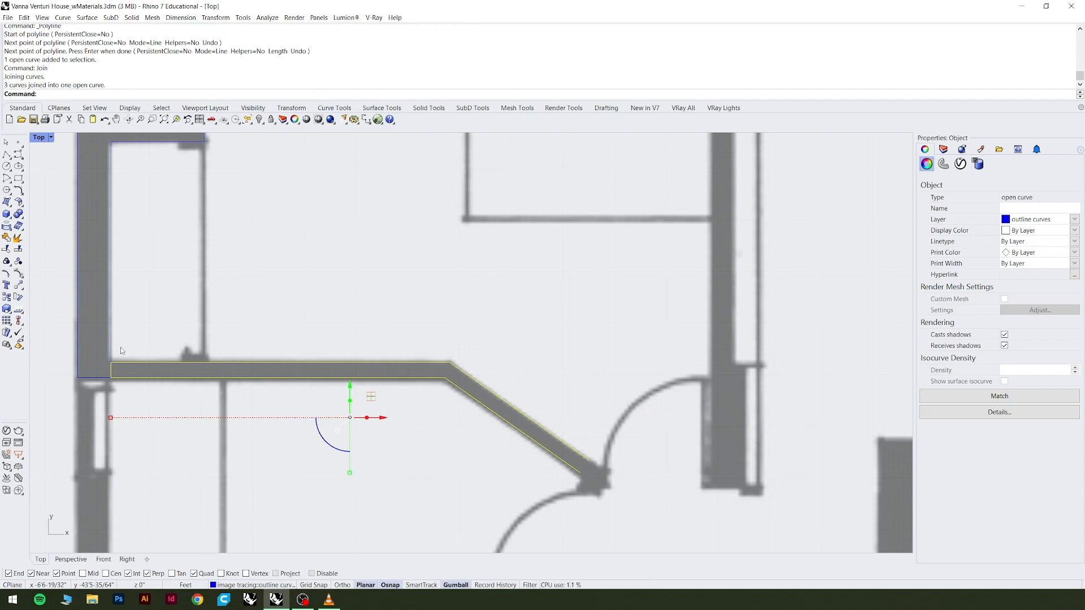
# Start a polyline at the jamb beside the lower door and run it vertically with Ortho to the angled wall's end.
pyautogui.scroll(3, 582, 480)
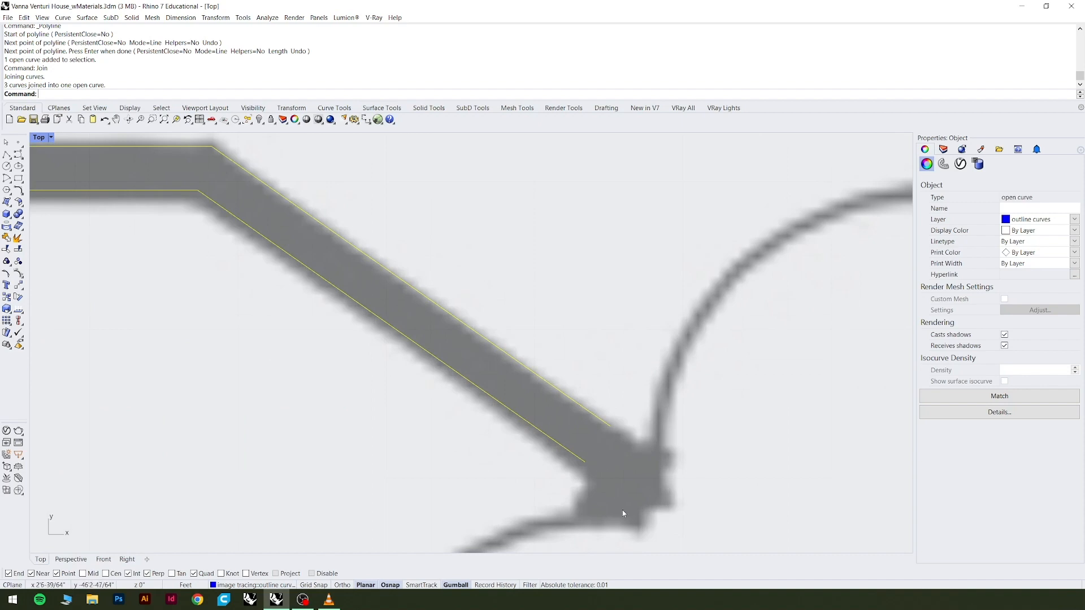
pyautogui.scroll(-5, 622, 510)
pyautogui.scroll(3, 586, 346)
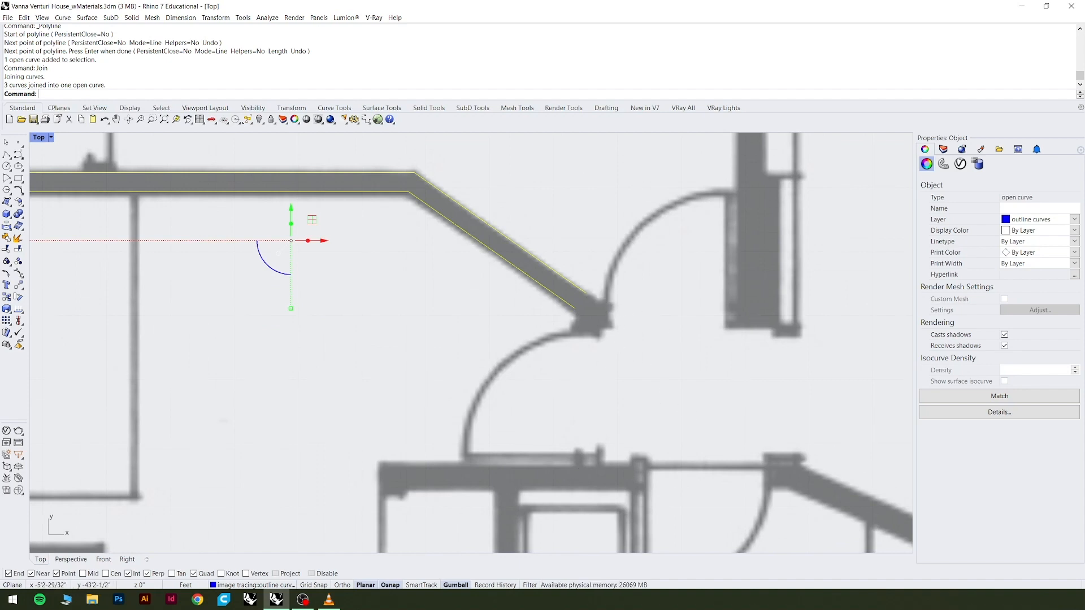
pyautogui.click(6, 154)
pyautogui.scroll(2, 620, 484)
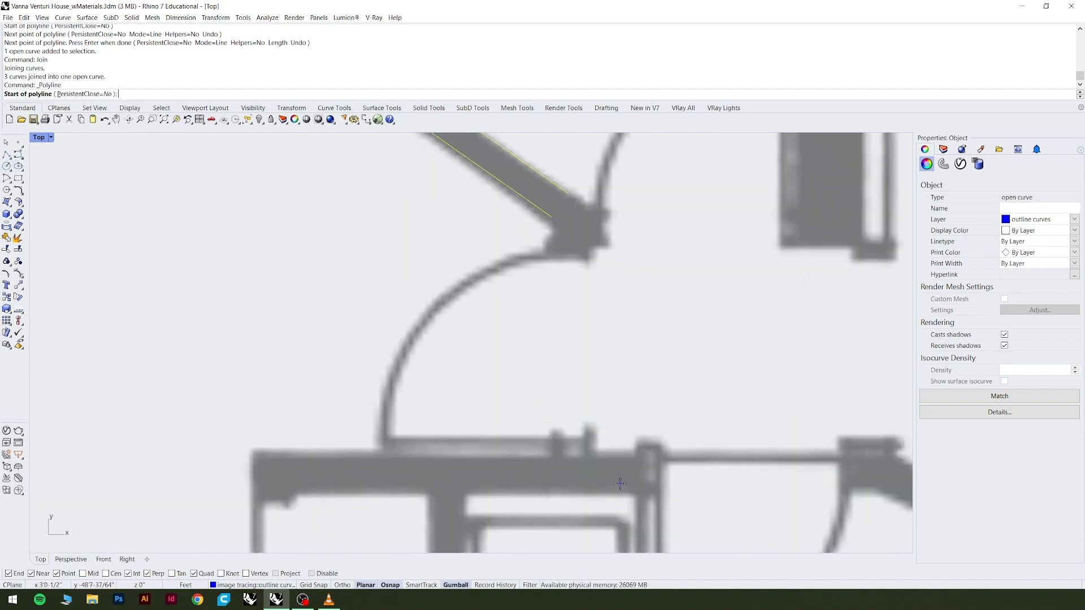
pyautogui.scroll(3, 611, 463)
pyautogui.scroll(3, 584, 462)
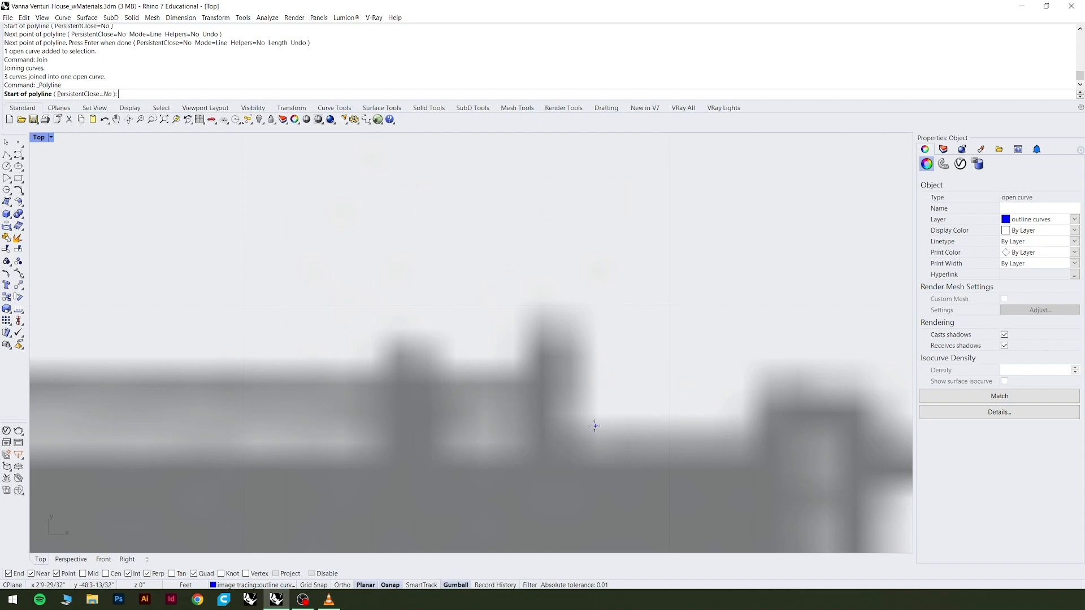
pyautogui.click(574, 440)
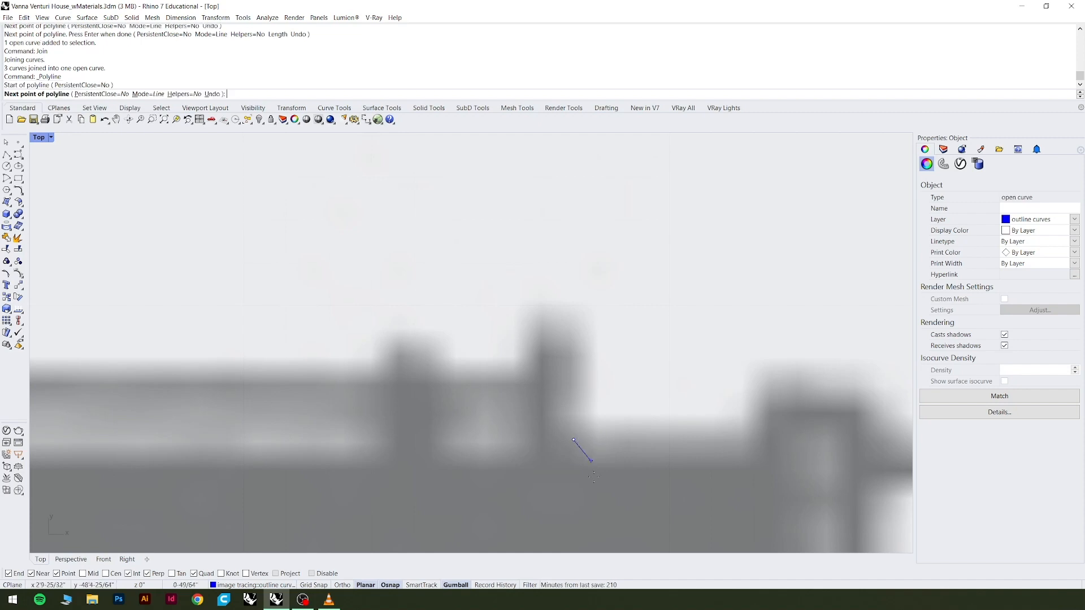
pyautogui.scroll(-5, 582, 449)
pyautogui.scroll(6, 588, 368)
pyautogui.press('F8')
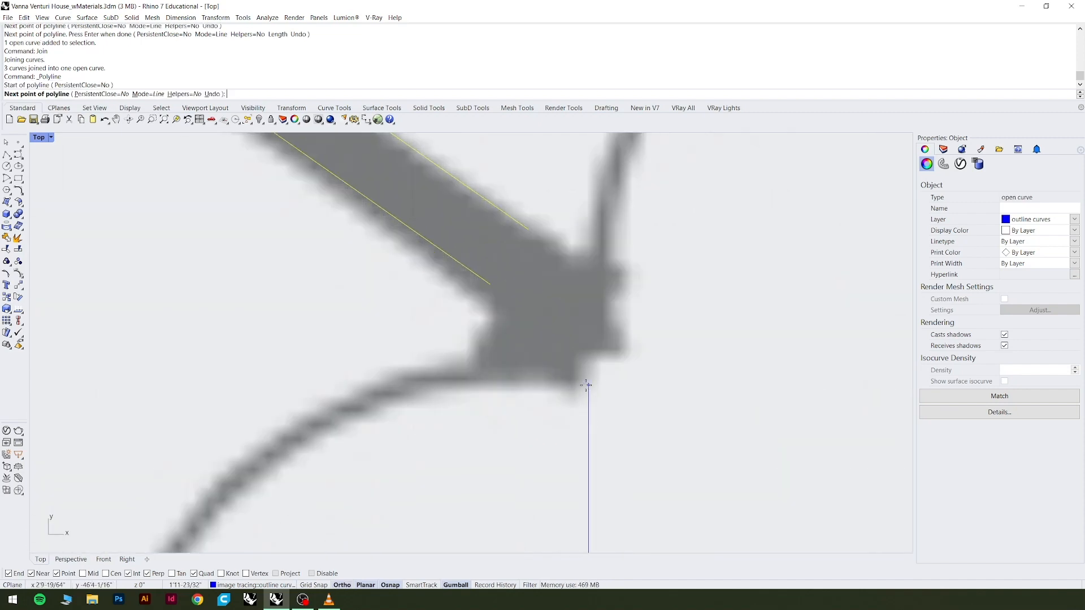
pyautogui.click(587, 352)
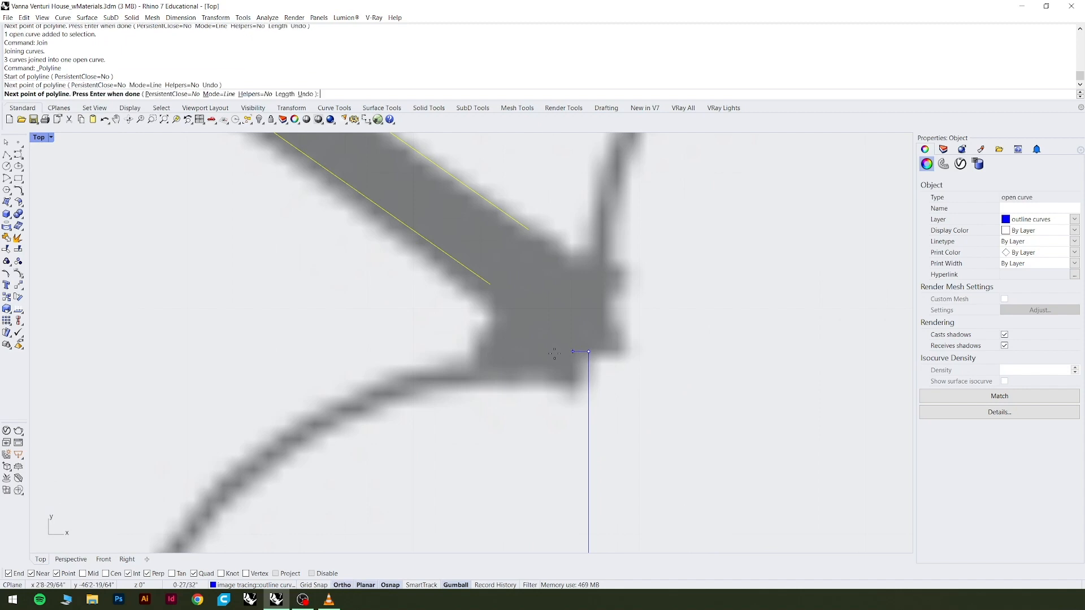
# Extend the polyline horizontally to the near lower corner of the opposite wall and finish it.
pyautogui.scroll(-3, 565, 353)
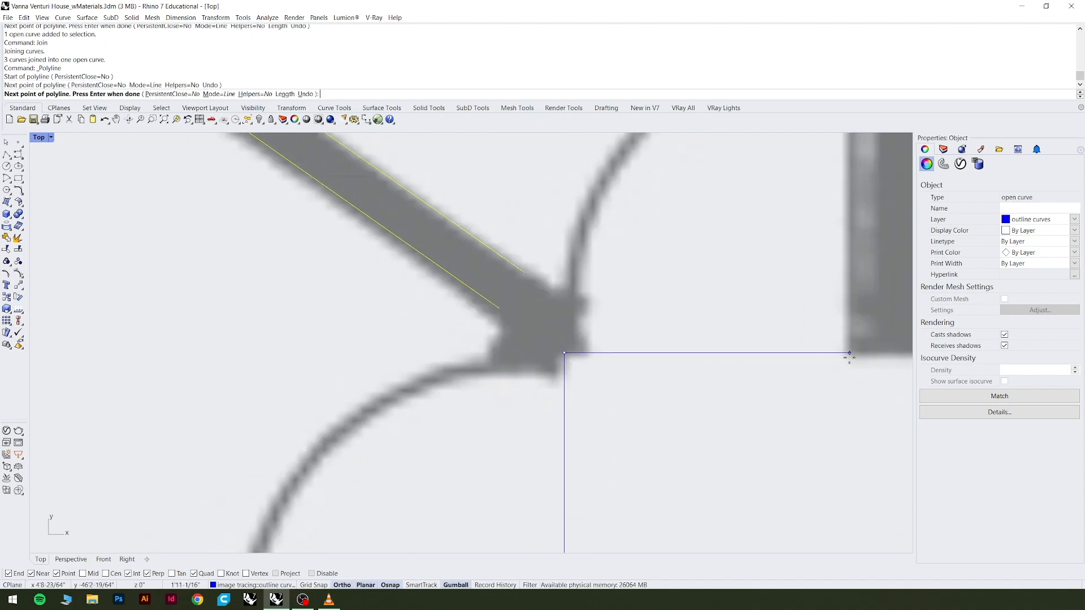
pyautogui.click(850, 354)
pyautogui.press('F8')
pyautogui.press('Return')
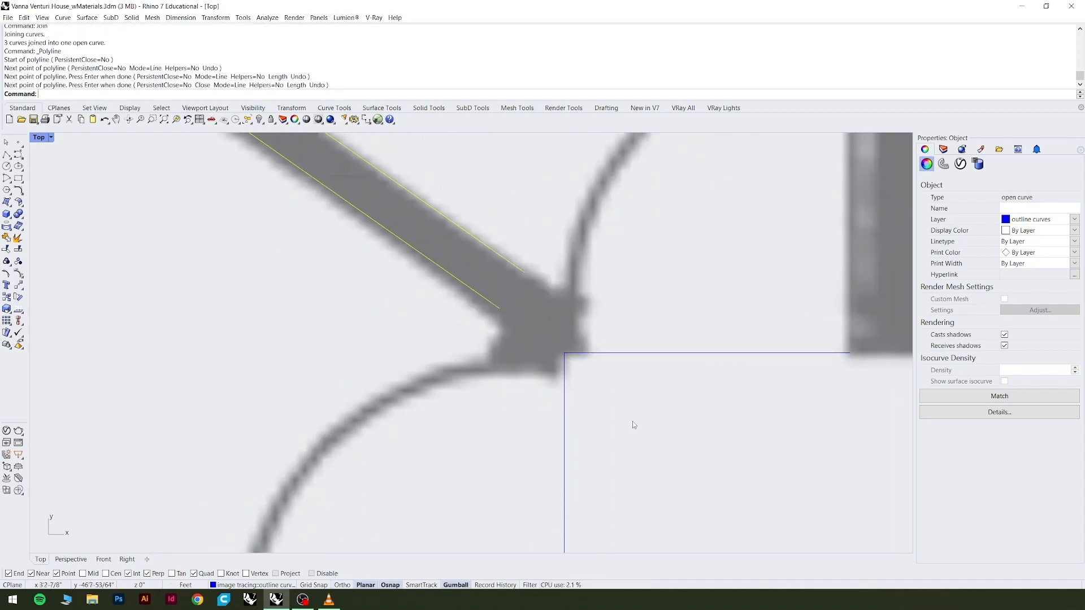
# Select the new L-shaped guide polyline and examine its alignment with the door jamb and the angled wall's end.
pyautogui.click(567, 387)
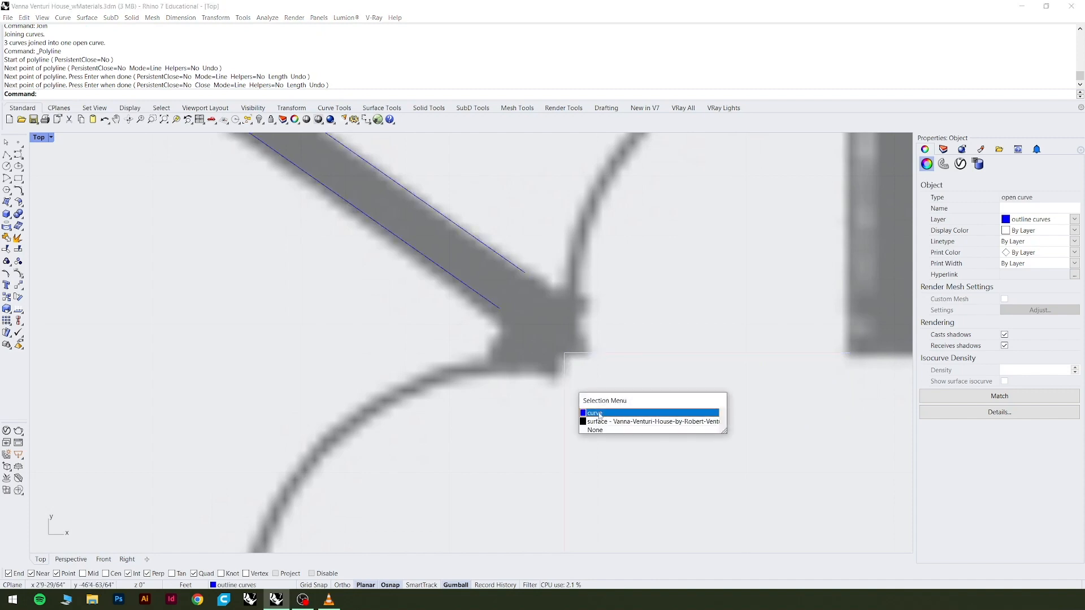
pyautogui.click(611, 413)
pyautogui.scroll(-4, 540, 375)
pyautogui.scroll(6, 553, 469)
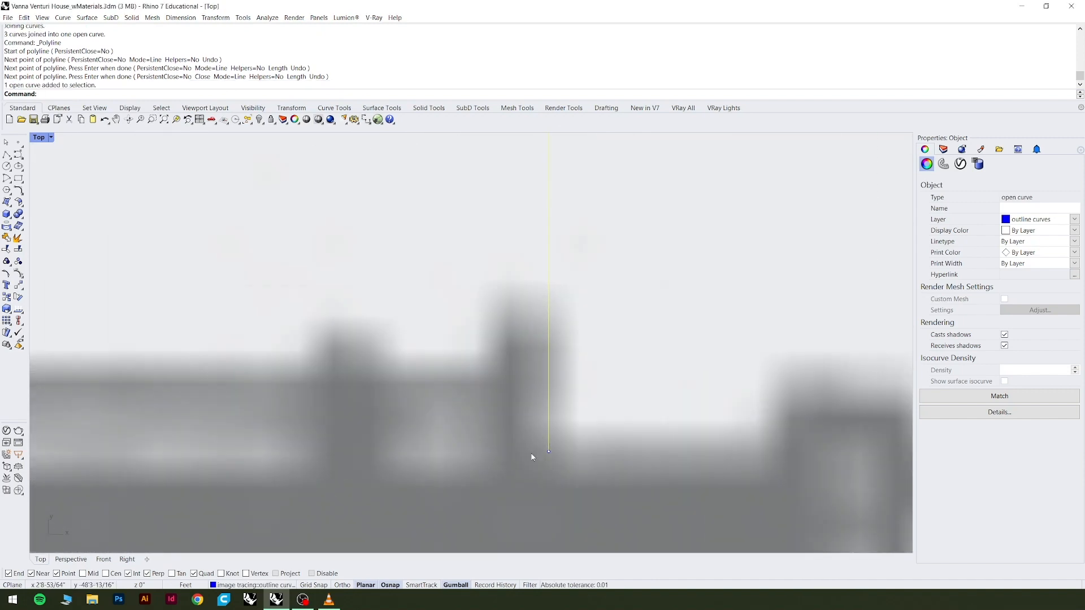
pyautogui.scroll(-5, 543, 450)
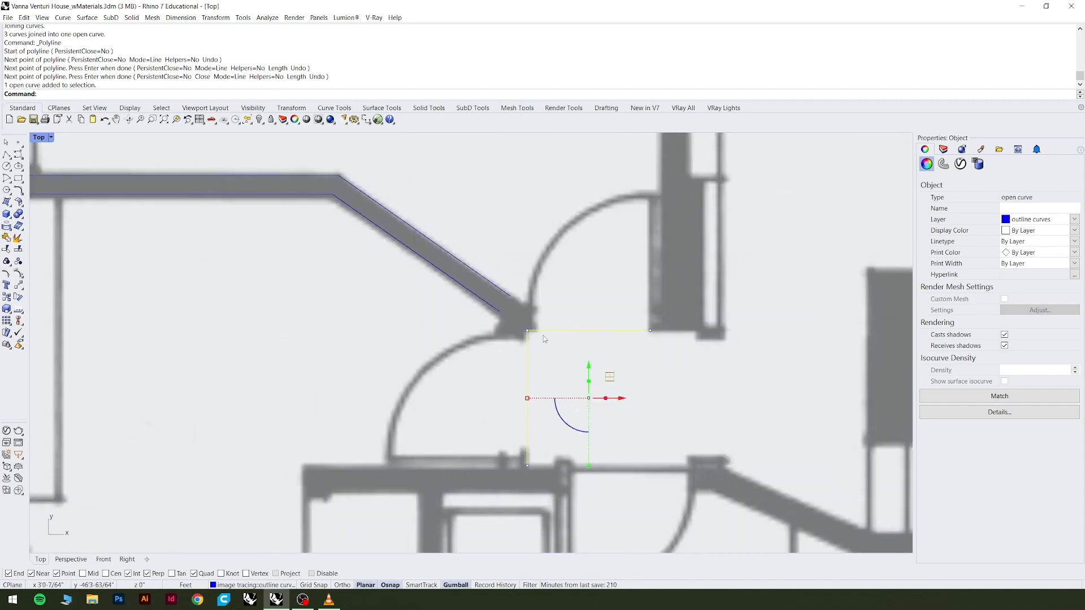
pyautogui.scroll(8, 502, 324)
pyautogui.scroll(-3, 501, 322)
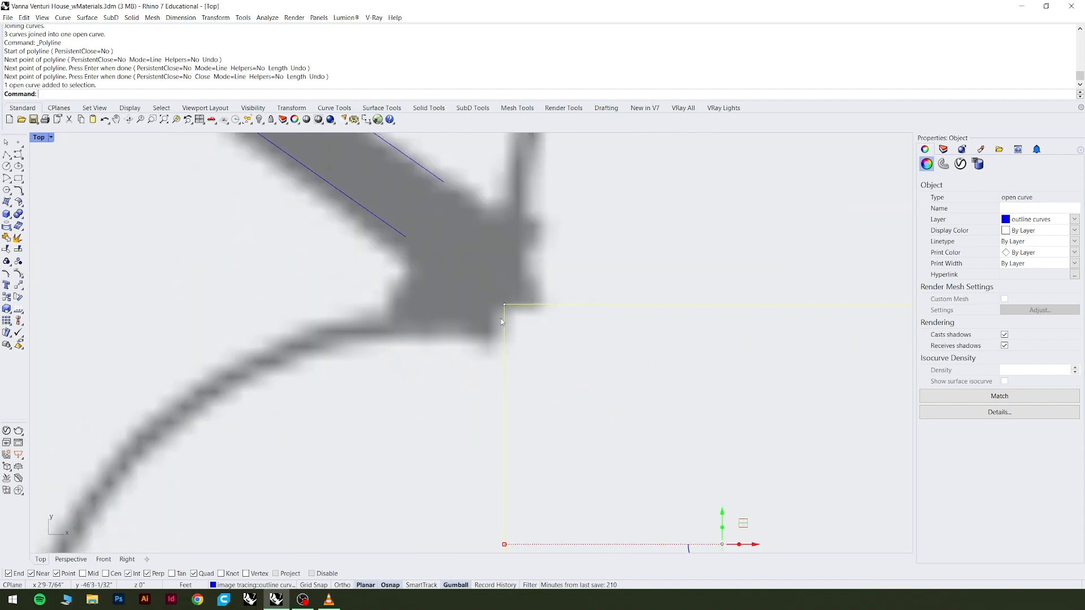
pyautogui.scroll(3, 492, 322)
pyautogui.scroll(-5, 494, 284)
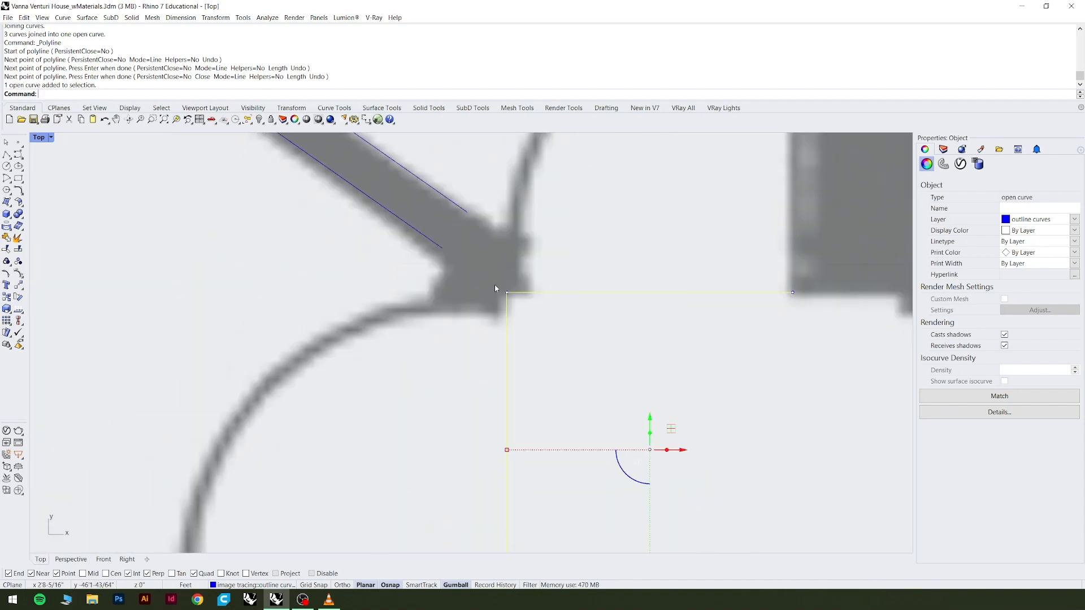
# Shift the floor plan image surface slightly and undo the move.
pyautogui.moveTo(480, 270); pyautogui.dragTo(484, 283)
pyautogui.hotkey('ctrl', 'z')
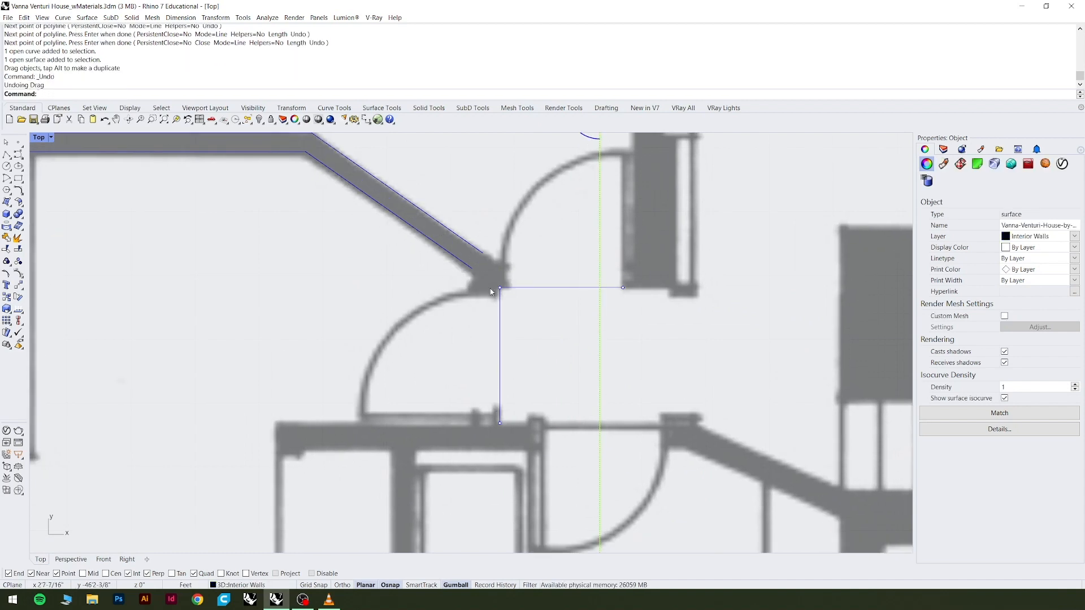
pyautogui.scroll(-6, 489, 290)
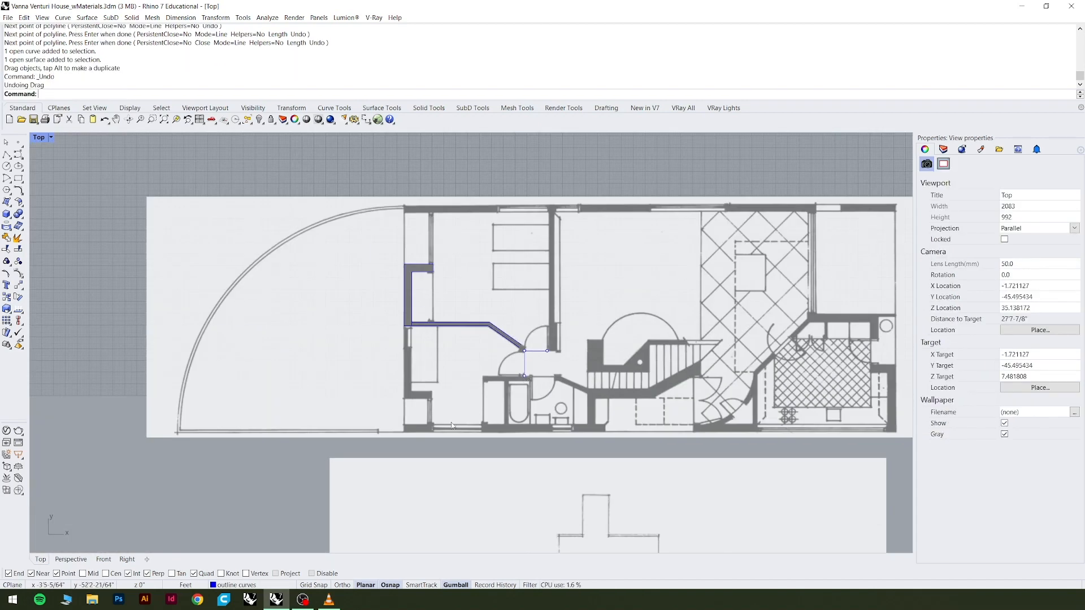
# Select the floor plan image surface twice and clear the selection each time.
pyautogui.click(293, 291)
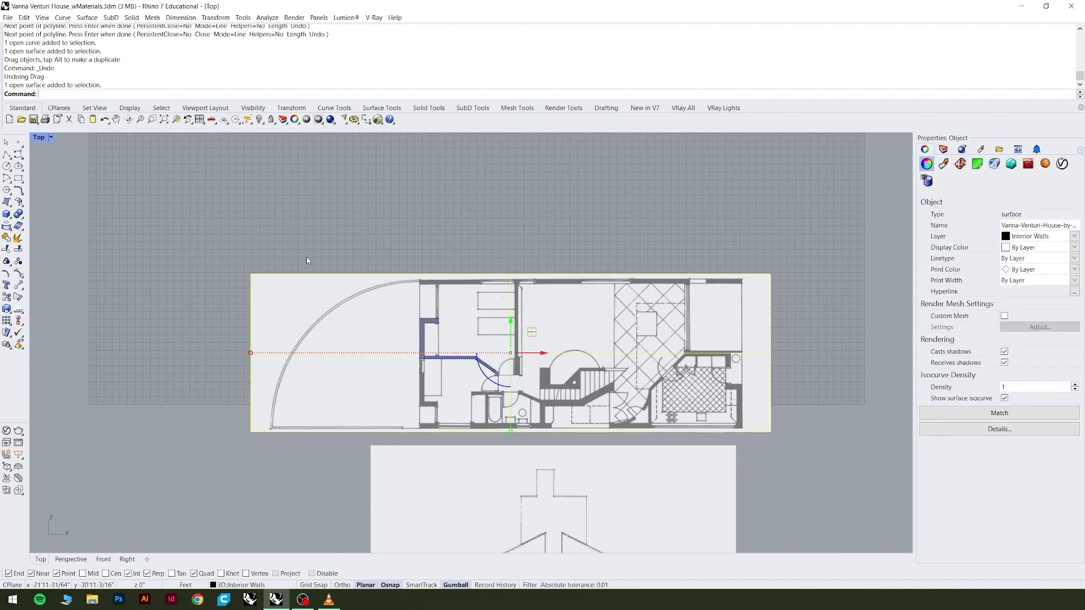
pyautogui.click(306, 260)
pyautogui.click(297, 294)
pyautogui.click(308, 256)
pyautogui.scroll(11, 517, 412)
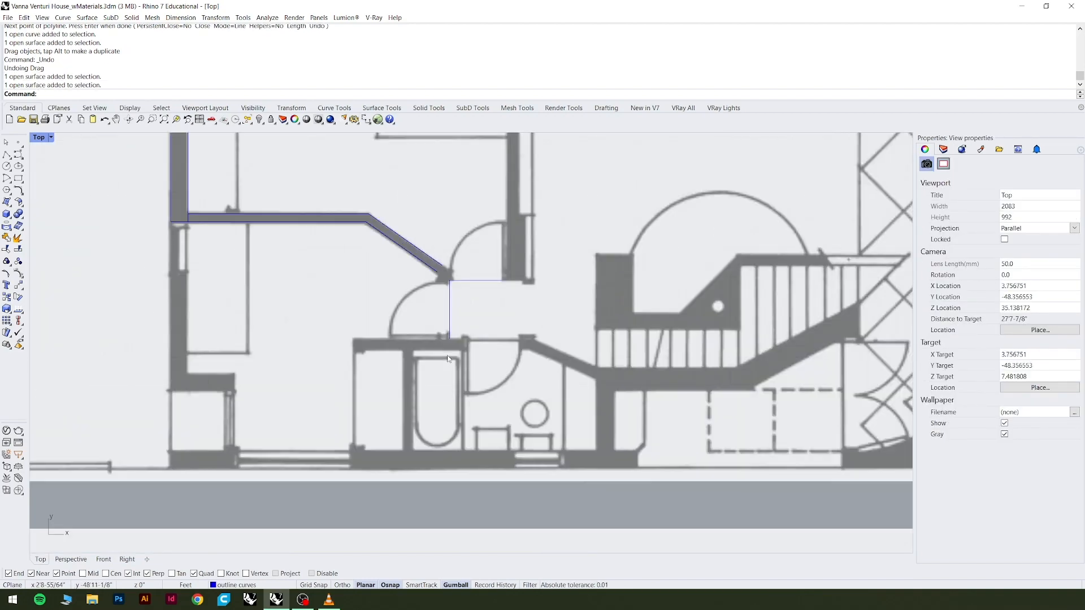
# Try to box-select the L-shaped polyline's points over the floor plan image and undo the resulting shift of the image surface.
pyautogui.click(448, 358)
pyautogui.scroll(5, 427, 297)
pyautogui.click(469, 293)
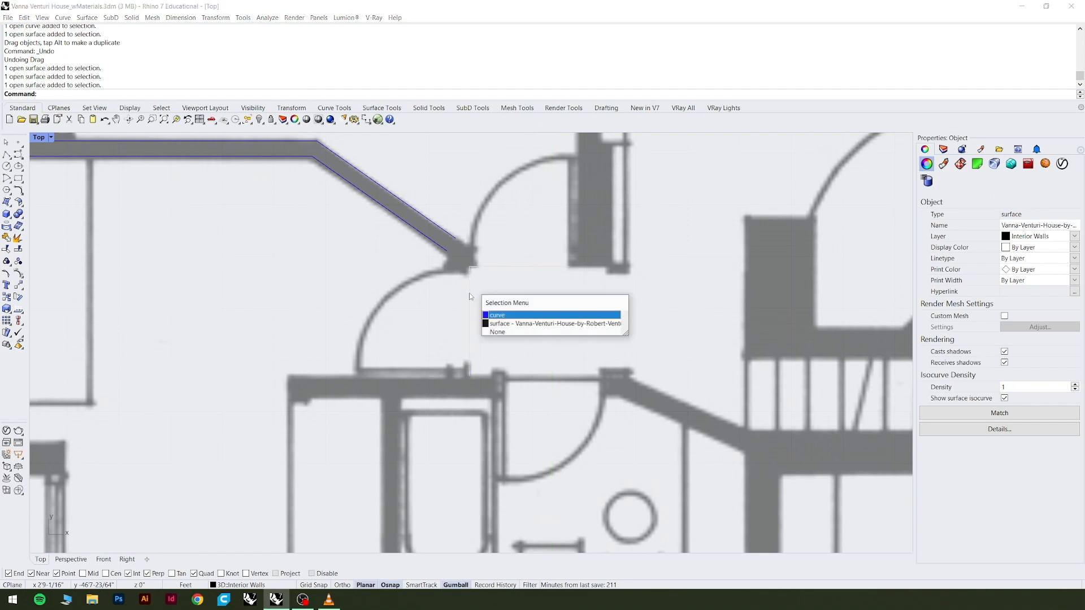
pyautogui.press('Return')
pyautogui.click(461, 263)
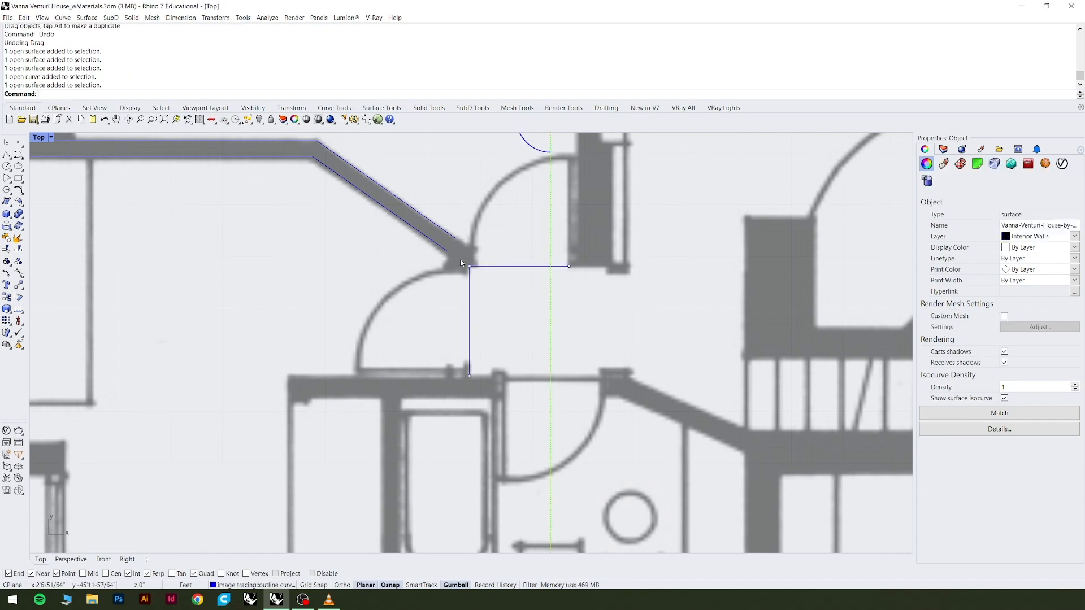
pyautogui.moveTo(460, 263); pyautogui.dragTo(464, 314)
pyautogui.scroll(-3, 465, 314)
pyautogui.hotkey('ctrl', 'z')
pyautogui.scroll(-2, 480, 393)
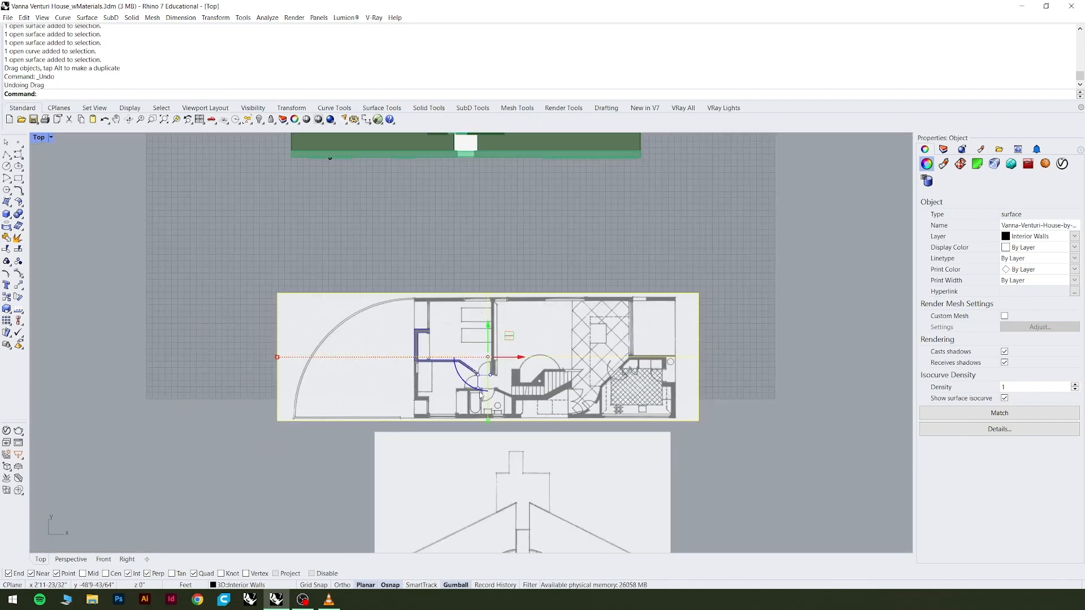
pyautogui.press('Escape')
# Create a new layer named "reference" below the outline curves layer.
pyautogui.click(943, 149)
pyautogui.click(959, 303)
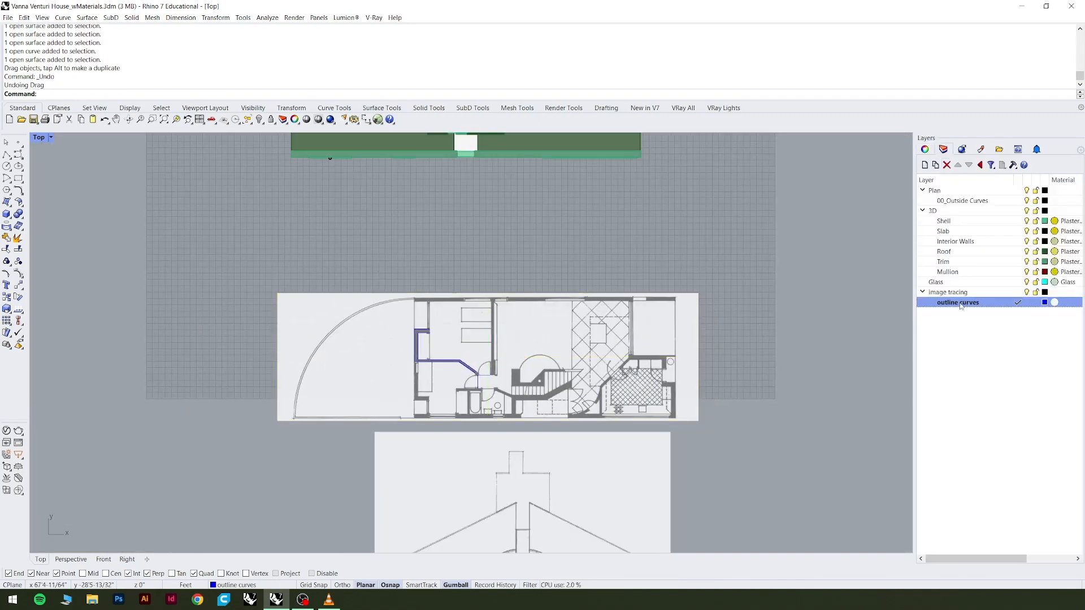
pyautogui.rightClick(966, 357)
pyautogui.click(990, 362)
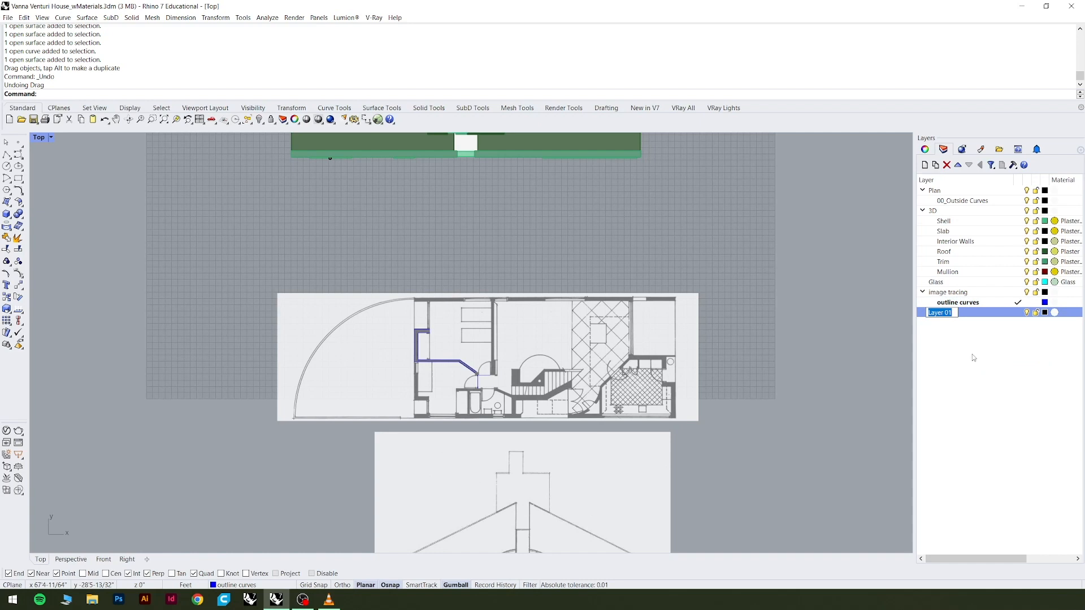
pyautogui.write('ieference')
pyautogui.press('Return')
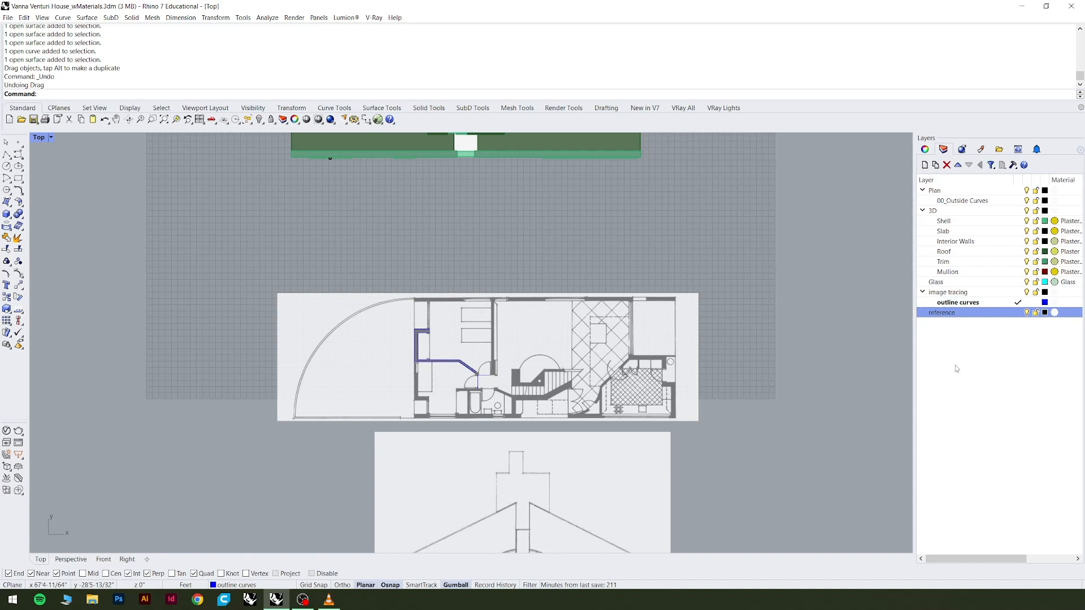
# Select the floor plan and elevation image surfaces and change both to the reference layer.
pyautogui.click(690, 317)
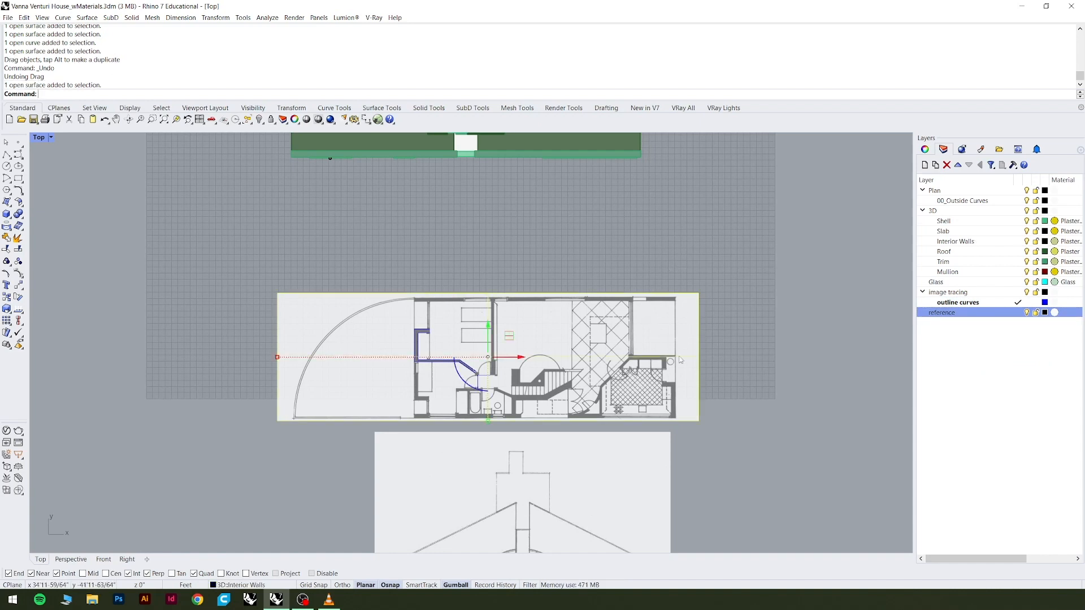
pyautogui.keyDown('shift'); pyautogui.click(655, 461); pyautogui.keyUp('shift')
pyautogui.click(698, 403)
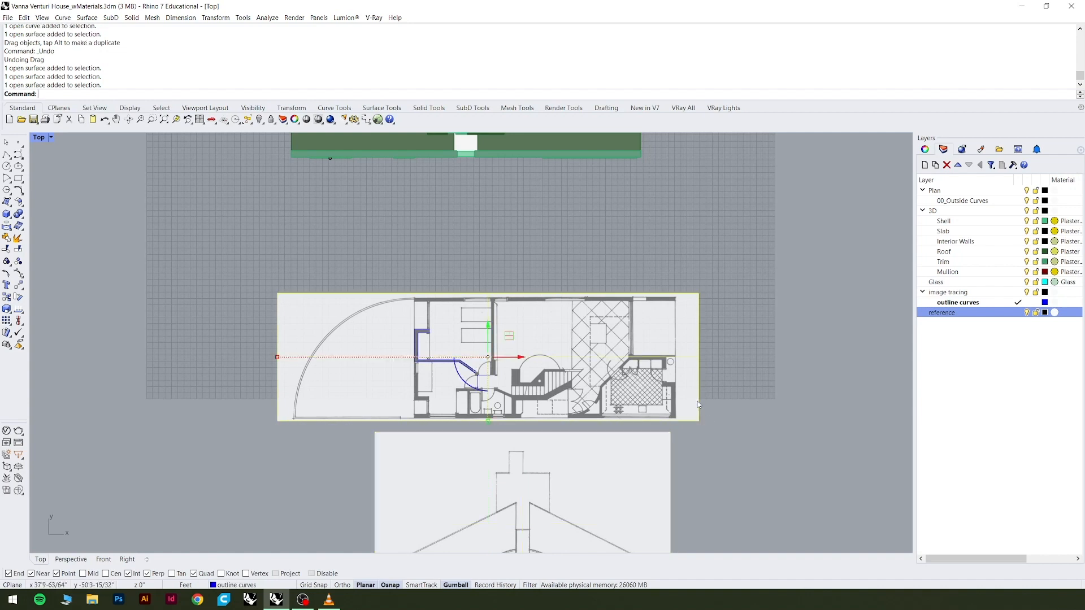
pyautogui.keyDown('shift'); pyautogui.click(663, 474); pyautogui.keyUp('shift')
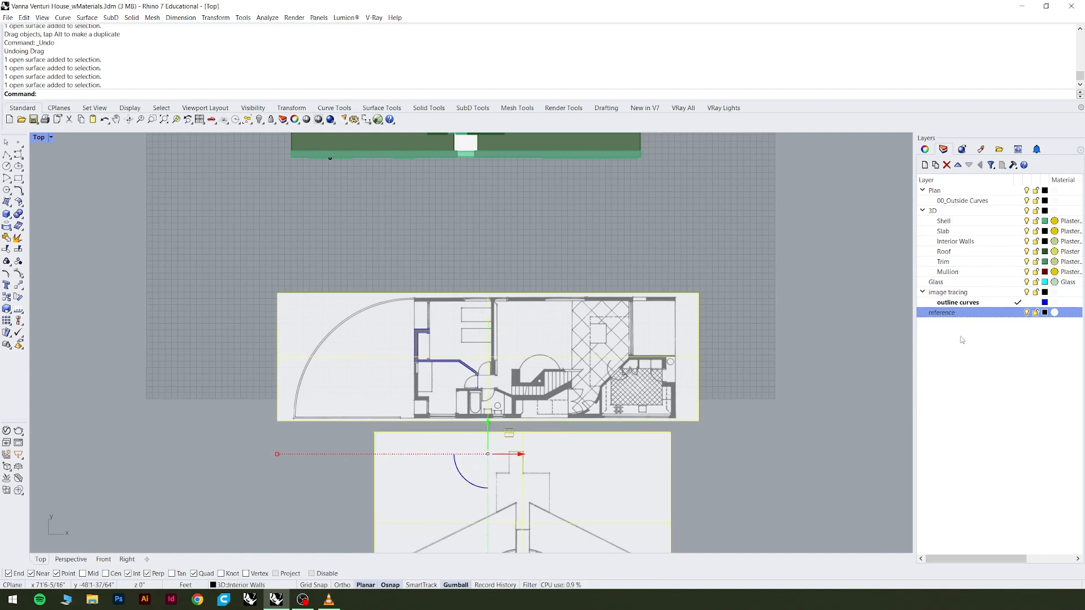
pyautogui.rightClick(956, 317)
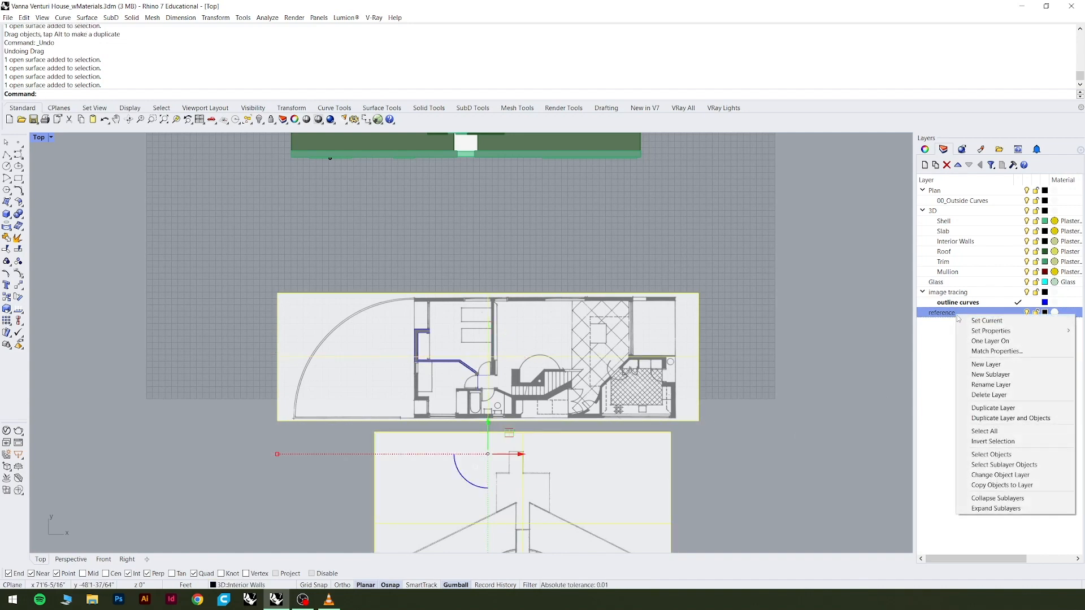
pyautogui.click(993, 474)
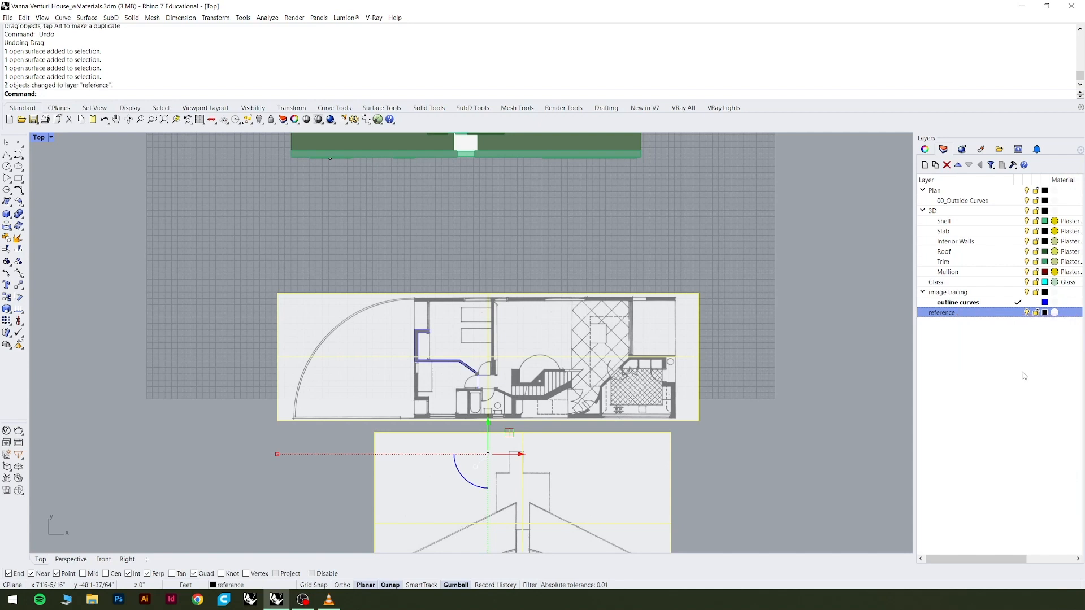
# Lock the reference layer and test selection on the image surfaces and the traced wall curves.
pyautogui.click(1029, 351)
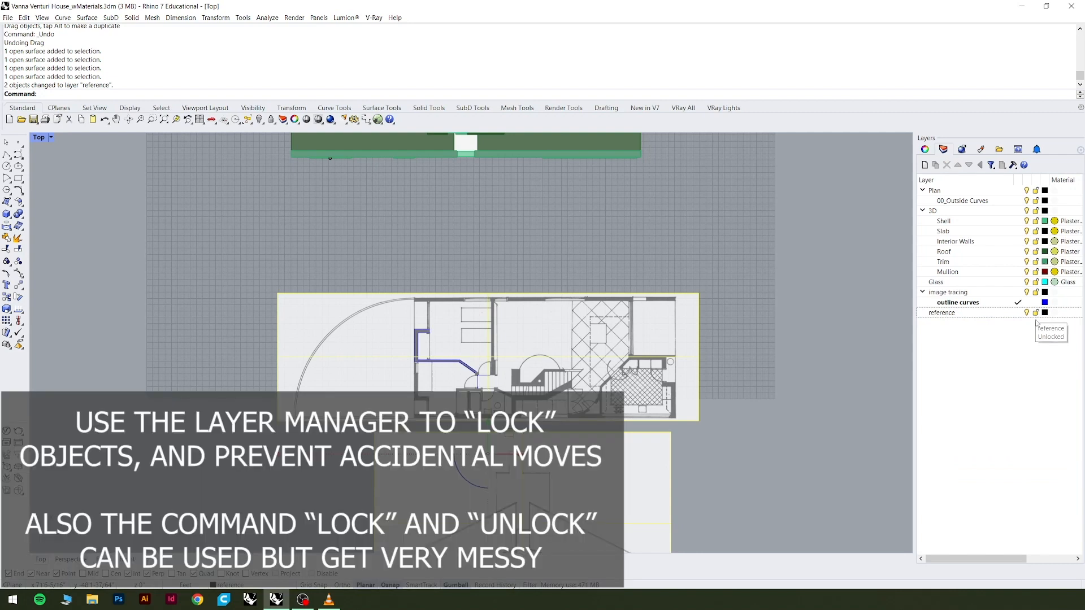
pyautogui.click(1036, 313)
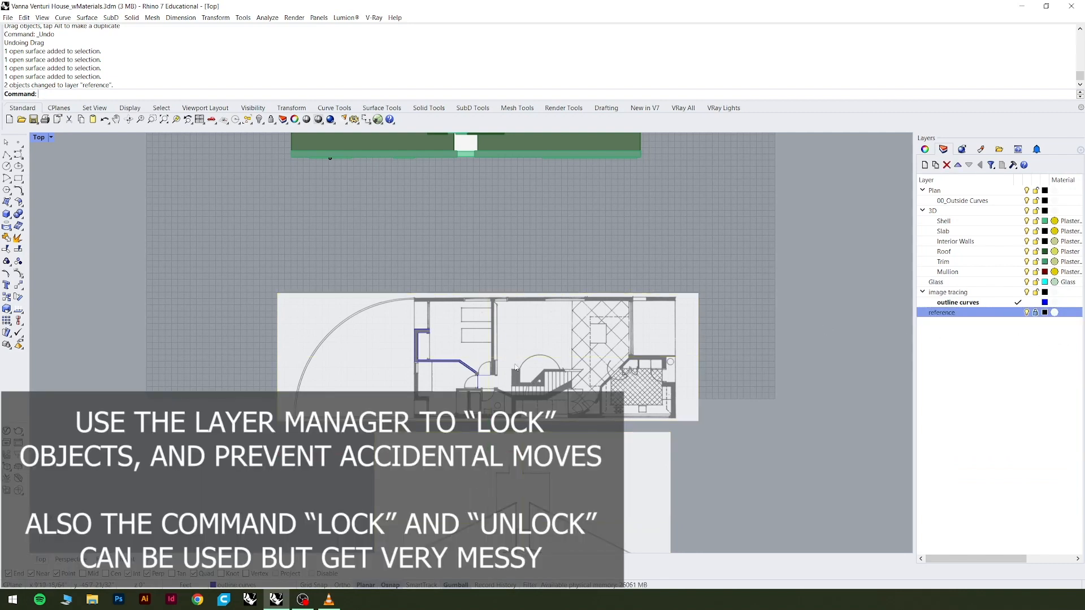
pyautogui.moveTo(342, 281); pyautogui.dragTo(287, 360)
pyautogui.moveTo(443, 283); pyautogui.dragTo(495, 249)
pyautogui.click(417, 346)
pyautogui.click(645, 286)
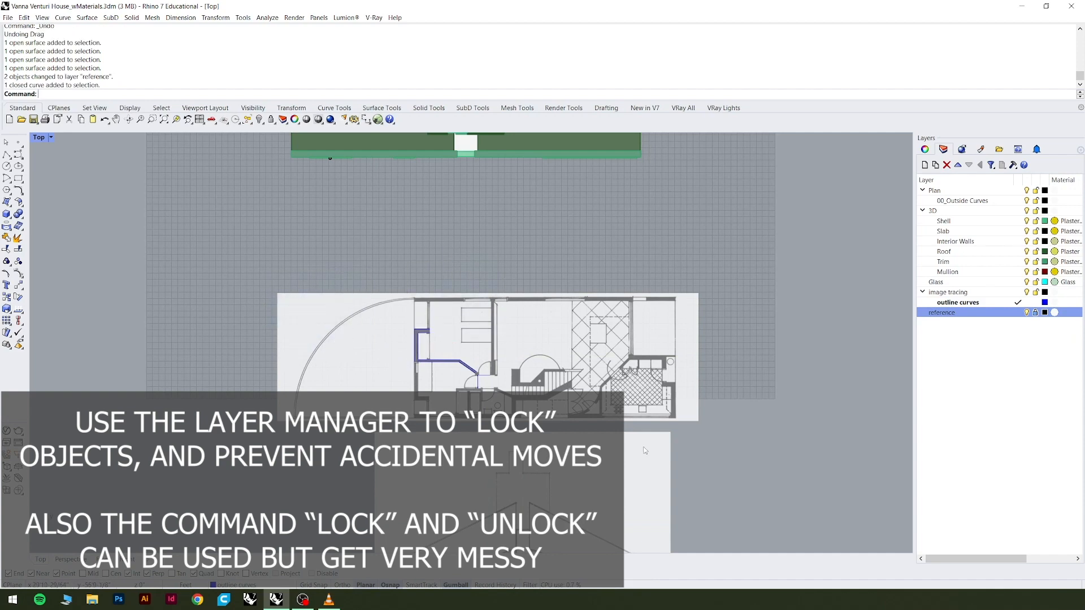
pyautogui.click(437, 361)
pyautogui.scroll(10, 478, 376)
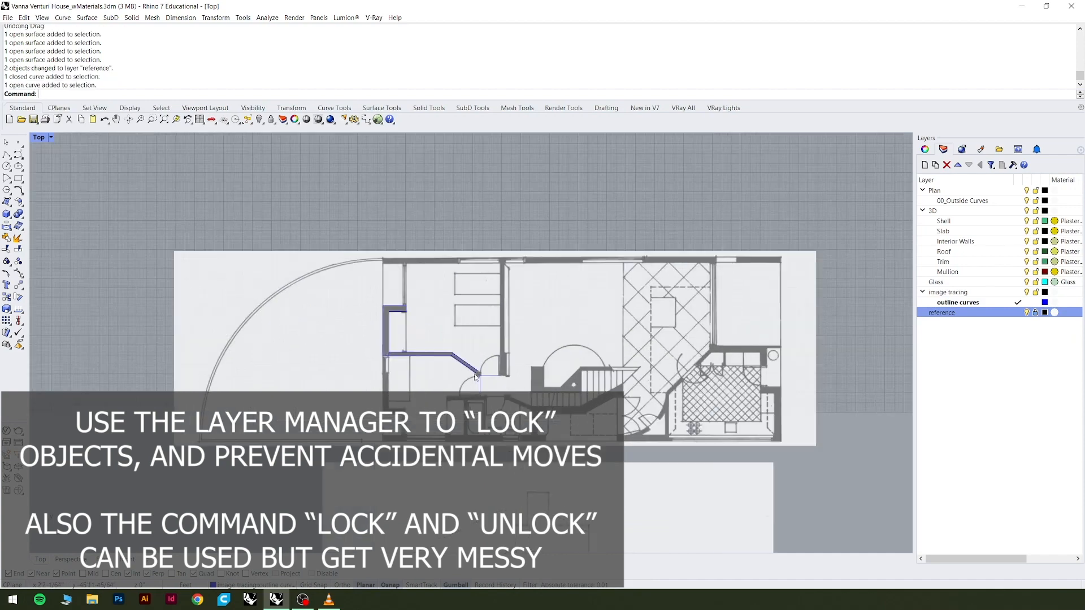
pyautogui.click(485, 387)
pyautogui.scroll(16, 485, 388)
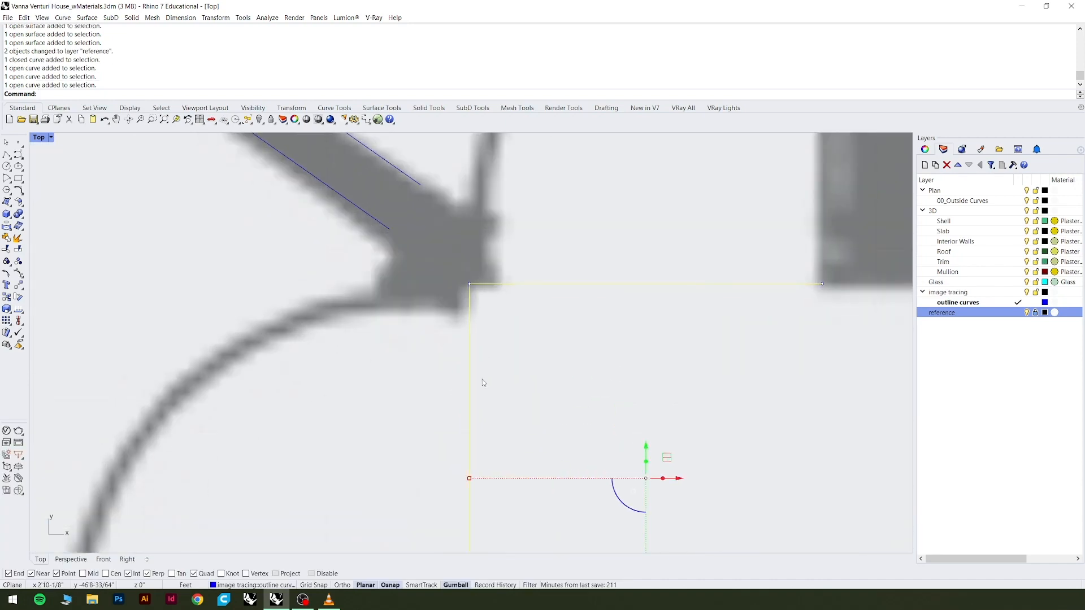
pyautogui.scroll(-10, 461, 300)
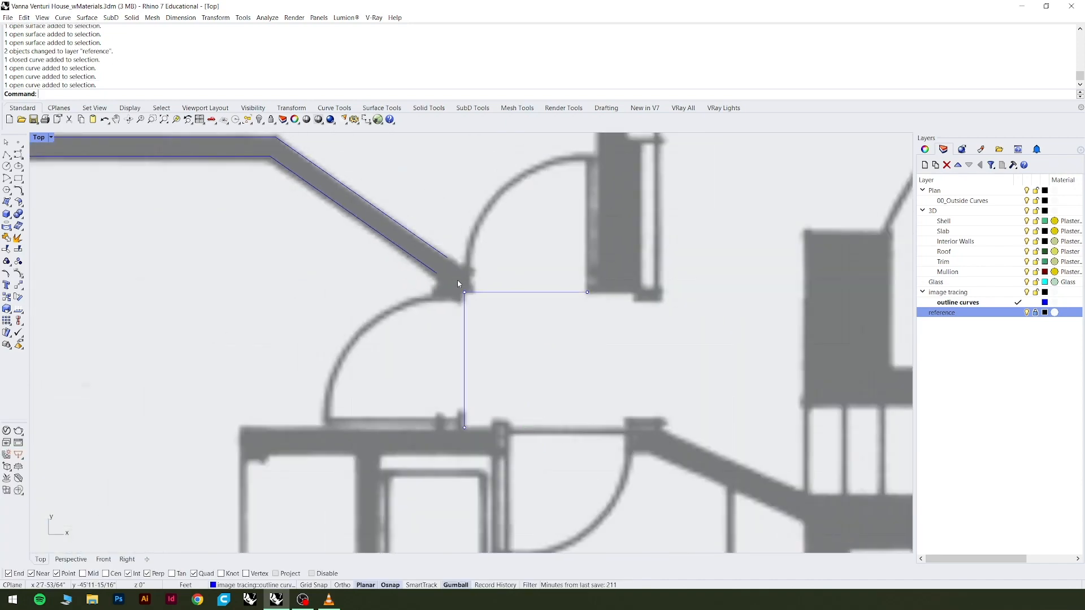
pyautogui.moveTo(457, 280); pyautogui.dragTo(497, 407)
pyautogui.click(538, 293)
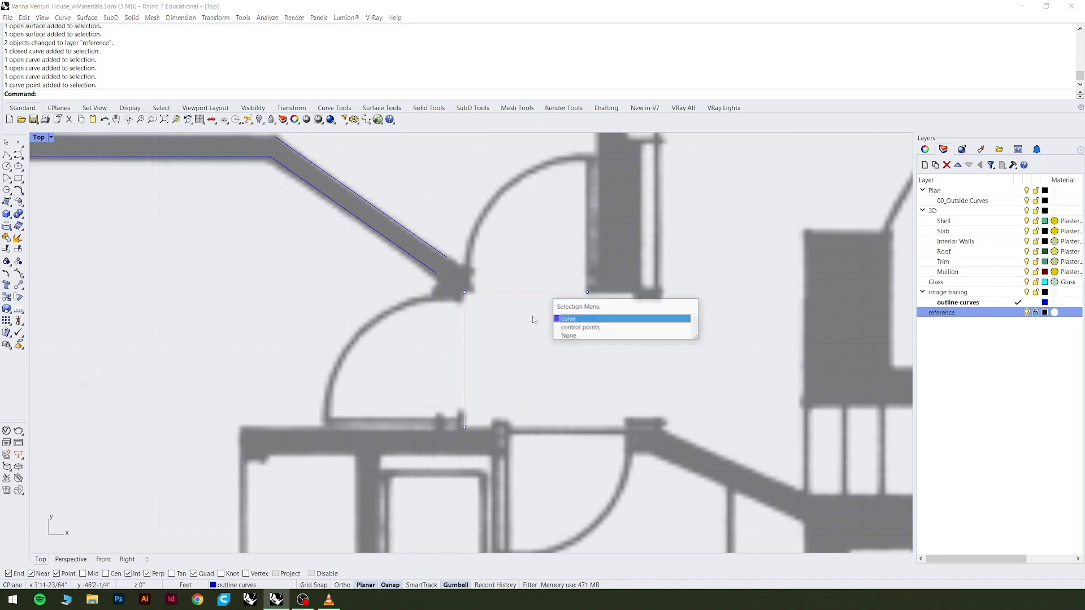
pyautogui.click(530, 353)
# Move the two points of the L-shaped polyline's vertical leg horizontally onto the door jamb's edge, keeping the corner level.
pyautogui.click(515, 294)
pyautogui.scroll(-3, 515, 326)
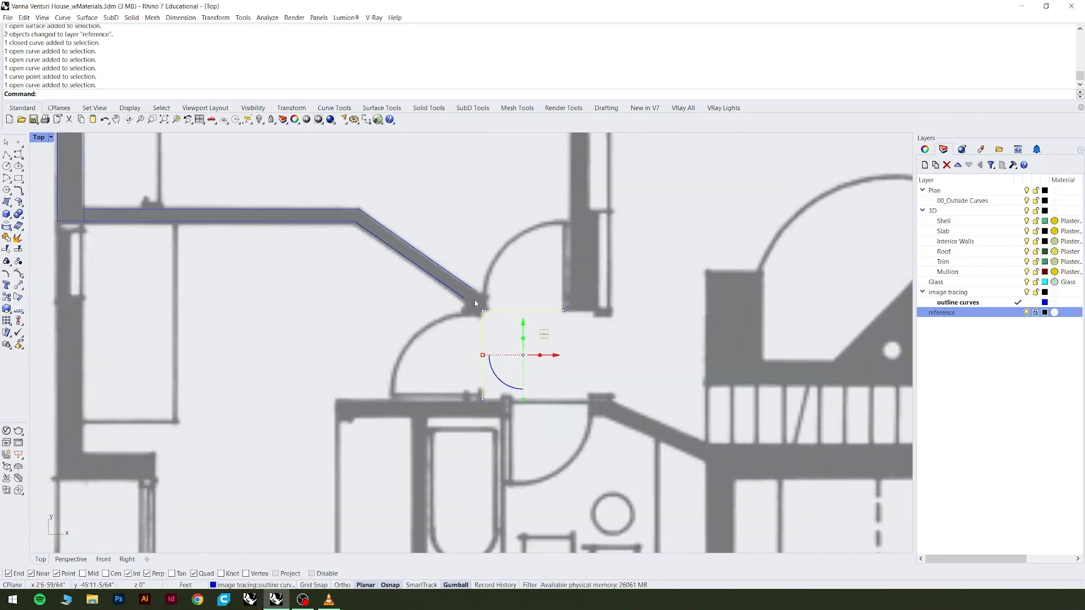
pyautogui.moveTo(474, 300); pyautogui.dragTo(493, 407)
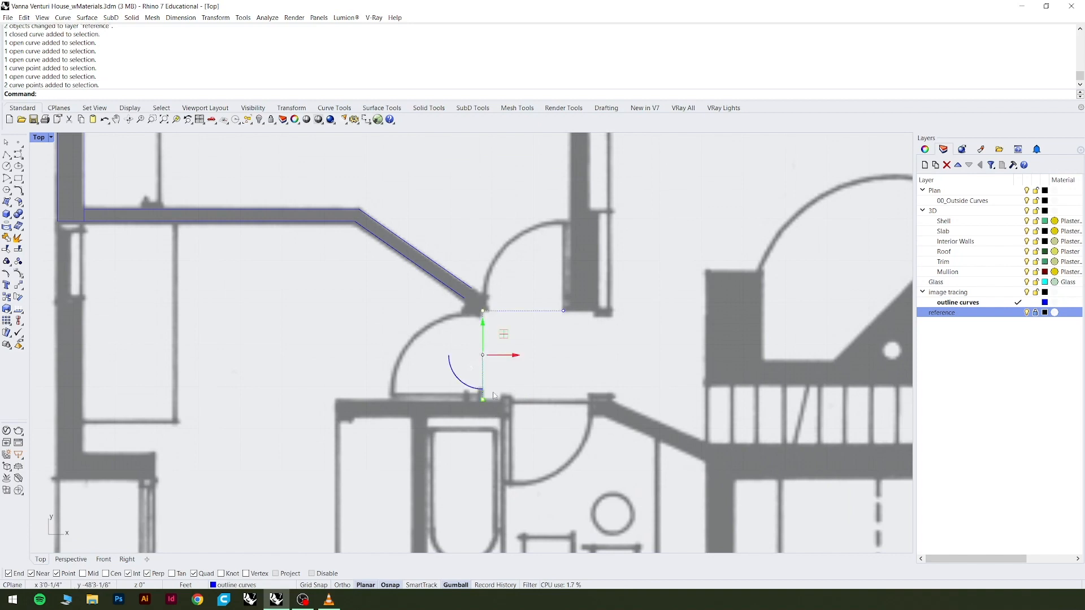
pyautogui.scroll(5, 485, 317)
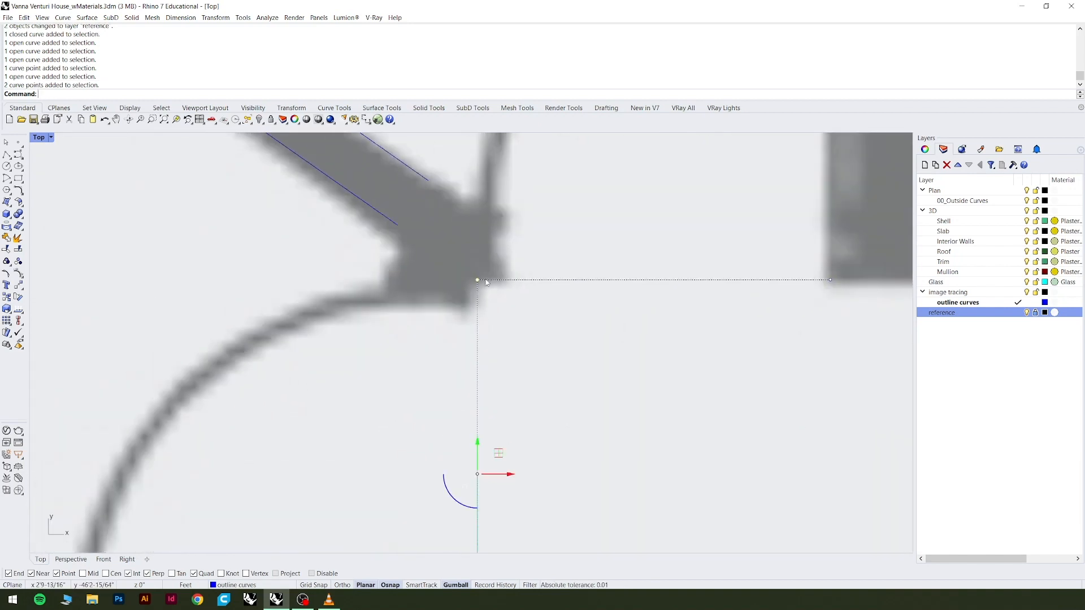
pyautogui.write('move')
pyautogui.press('Return')
pyautogui.scroll(6, 491, 317)
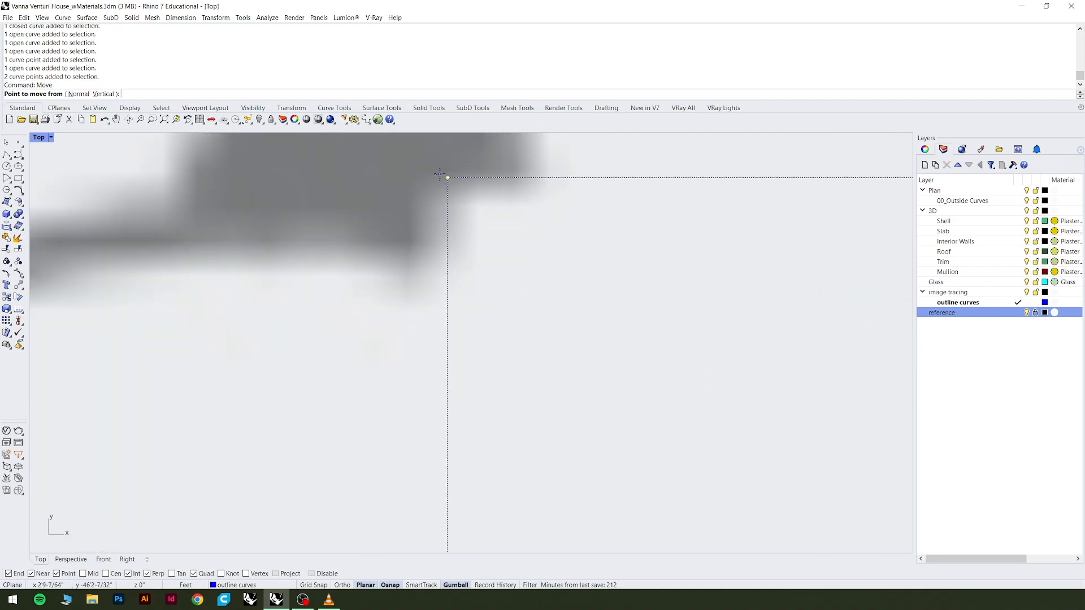
pyautogui.click(459, 196)
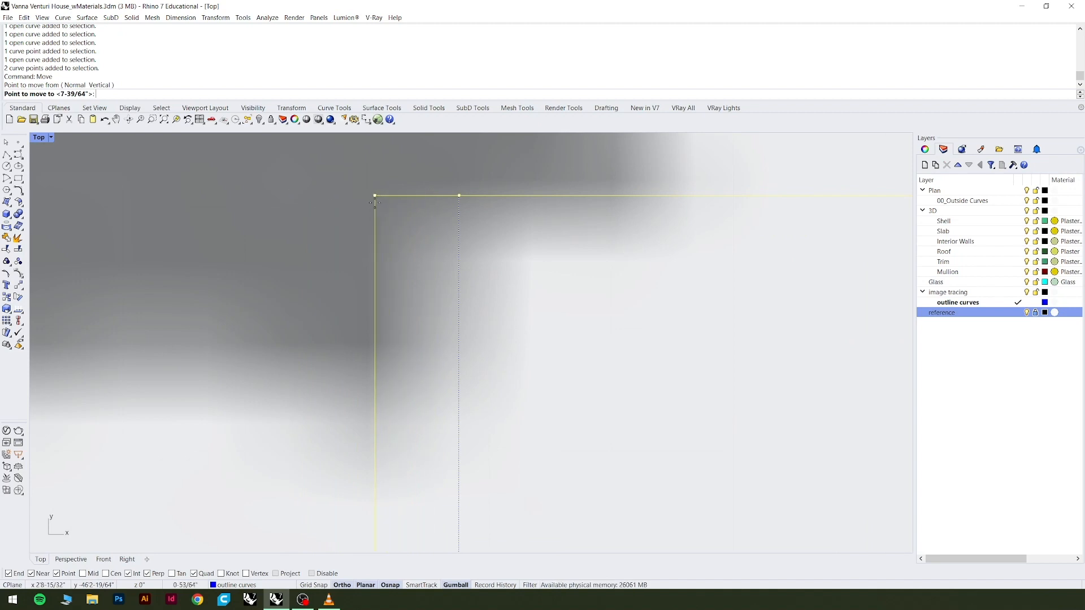
pyautogui.click(374, 202)
pyautogui.scroll(-5, 393, 188)
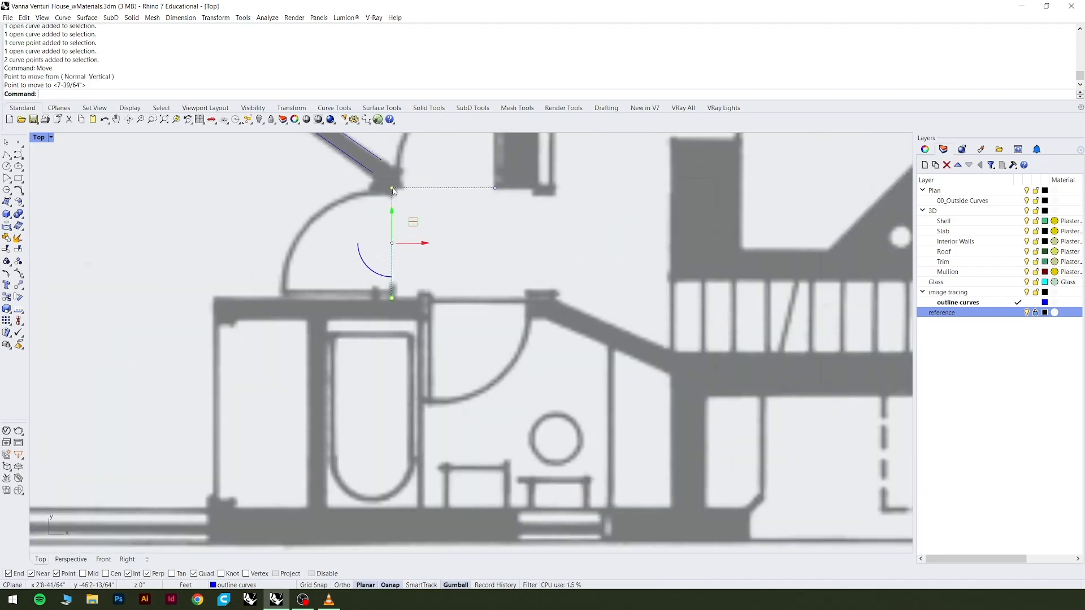
pyautogui.scroll(3, 395, 291)
pyautogui.scroll(-3, 430, 286)
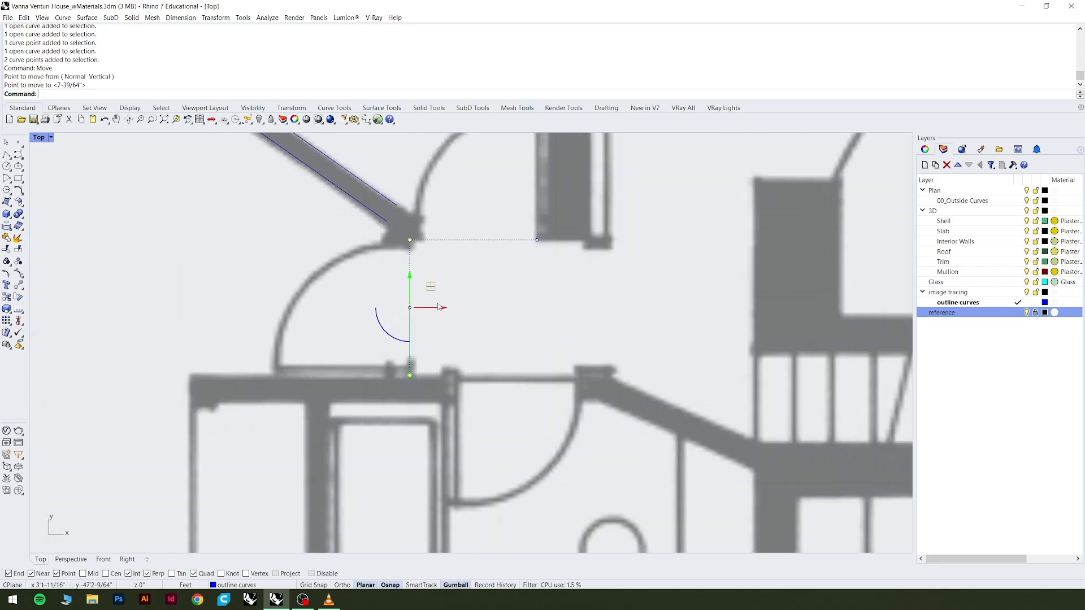
pyautogui.scroll(6, 414, 254)
pyautogui.press('Escape')
pyautogui.scroll(8, 416, 258)
pyautogui.scroll(-10, 433, 273)
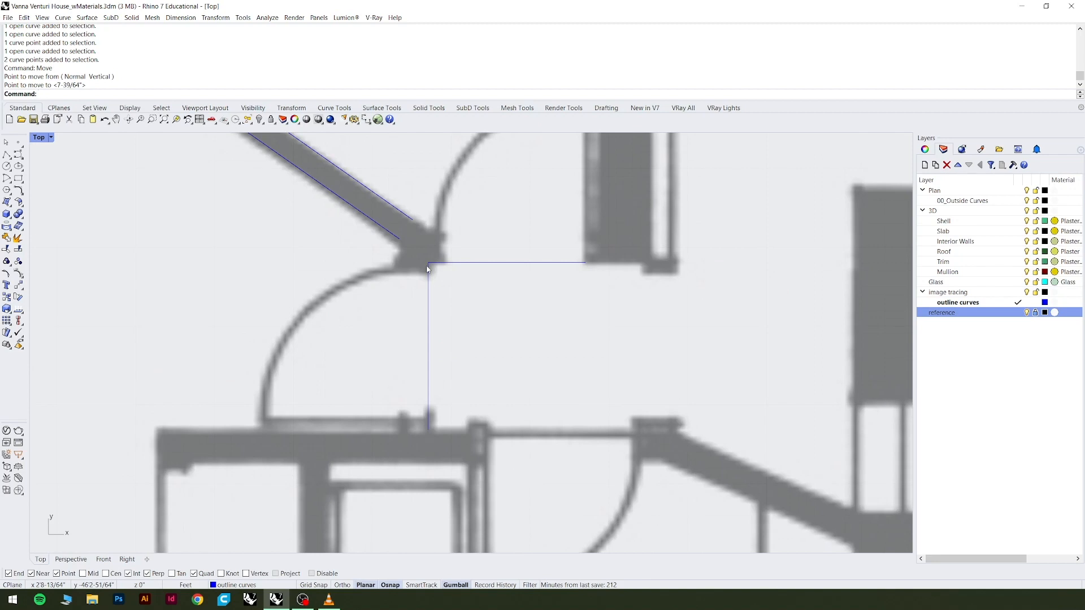
# Offset the L-shaped polyline by 0.295474 toward the end of the angled wall.
pyautogui.write('Offset')
pyautogui.press('Return')
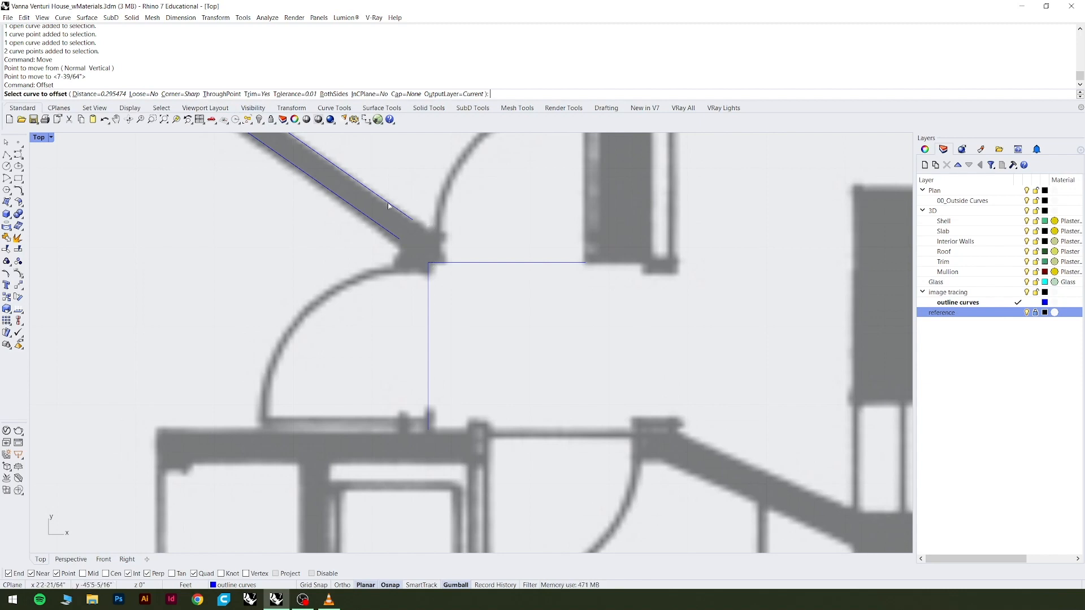
pyautogui.scroll(-4, 399, 229)
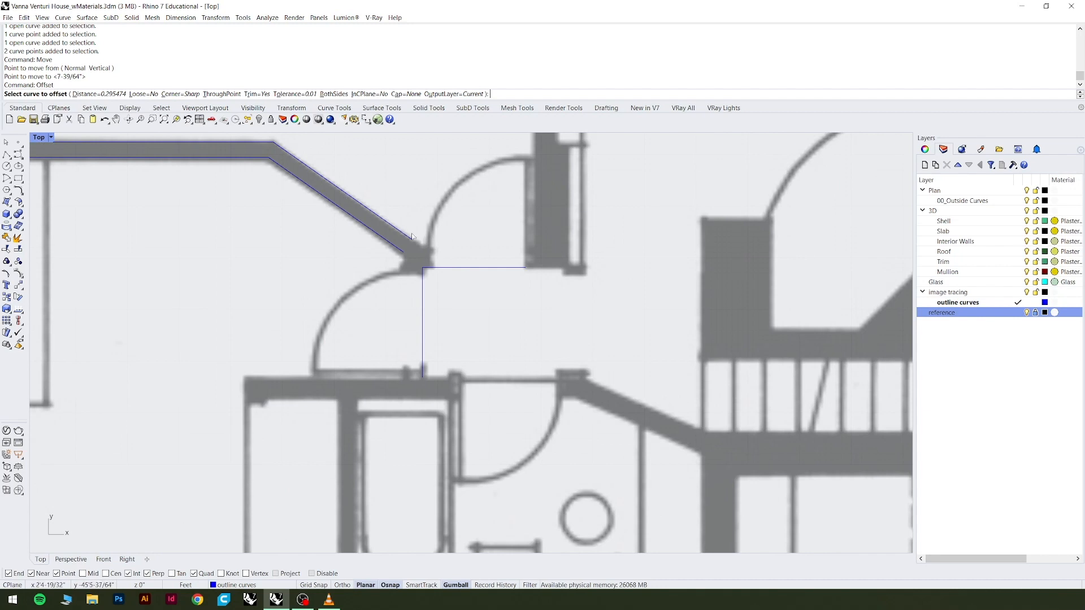
pyautogui.scroll(4, 464, 272)
pyautogui.click(455, 234)
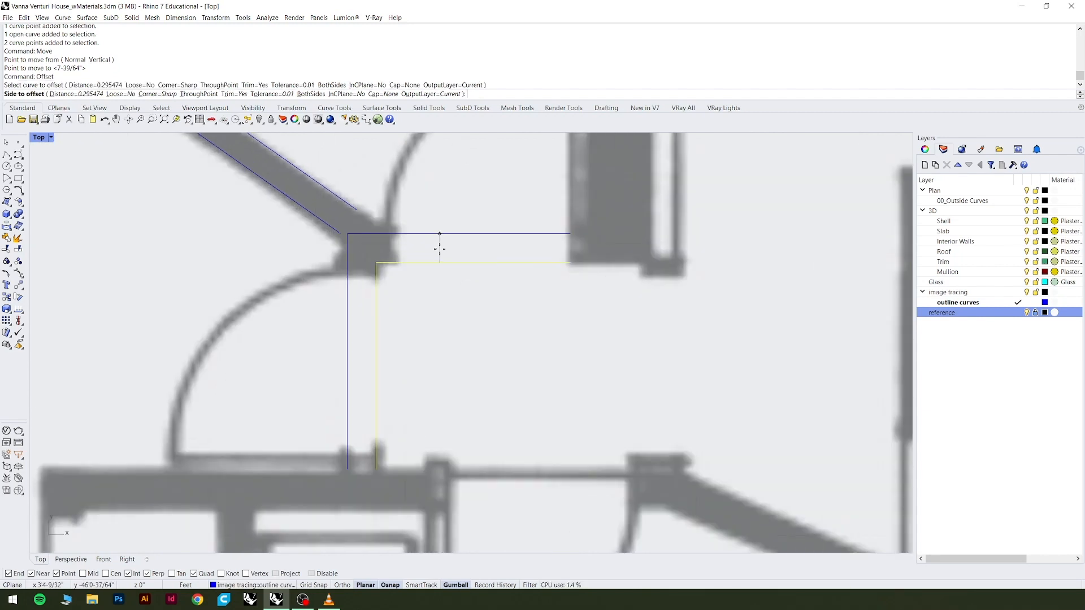
pyautogui.scroll(-3, 440, 249)
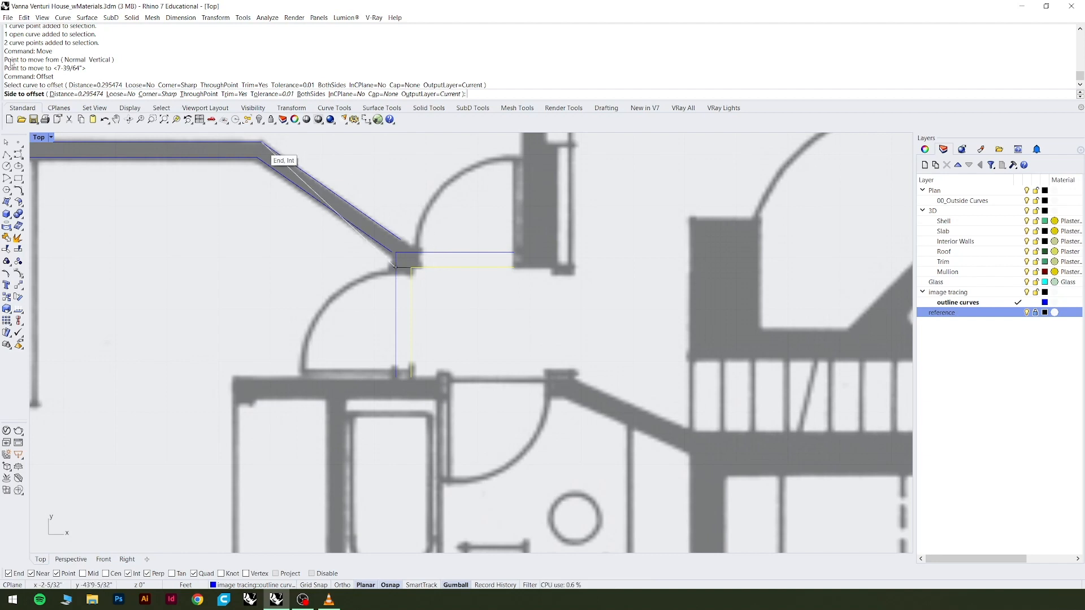
pyautogui.click(448, 244)
pyautogui.scroll(3, 407, 254)
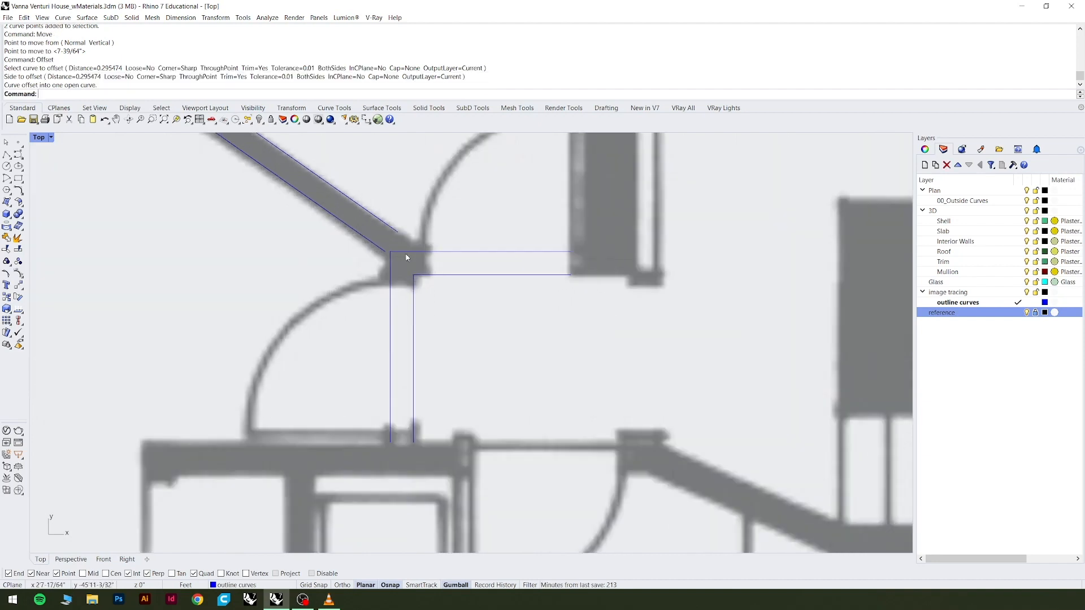
pyautogui.click(409, 254)
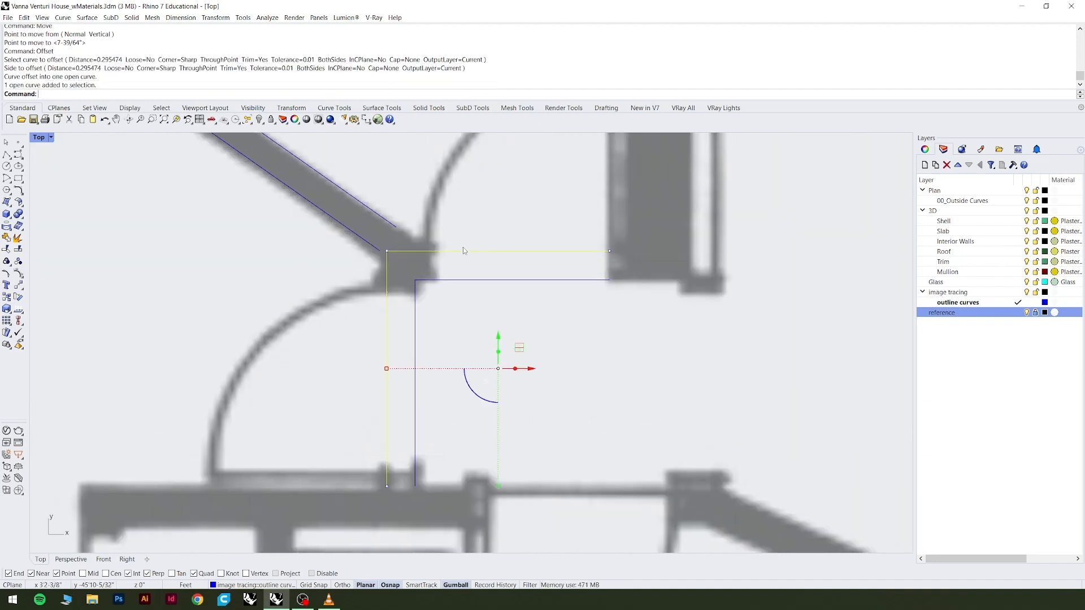
pyautogui.write('ext')
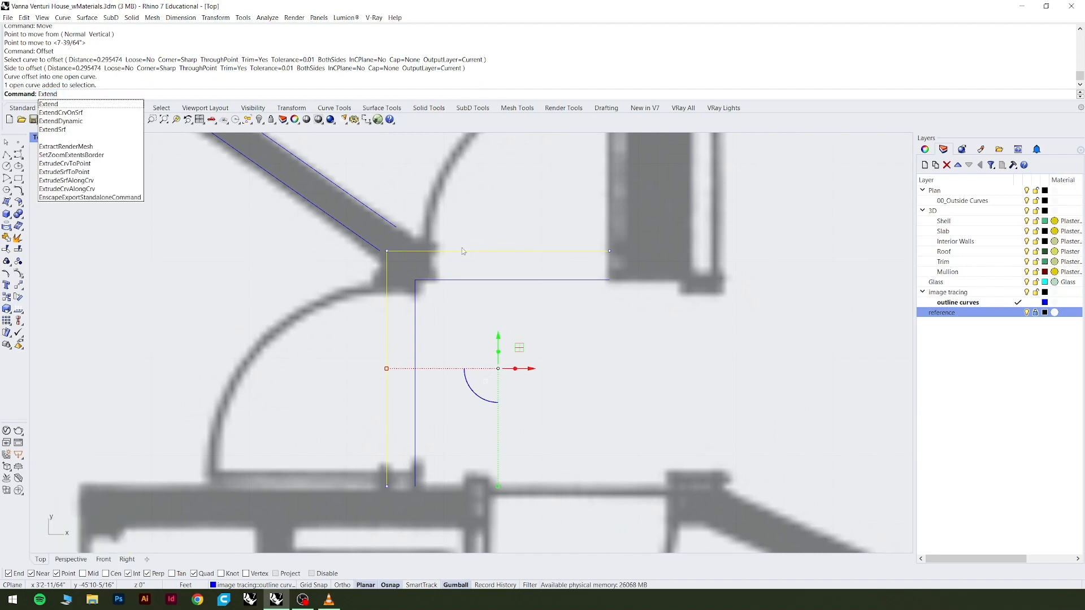
pyautogui.press('Return')
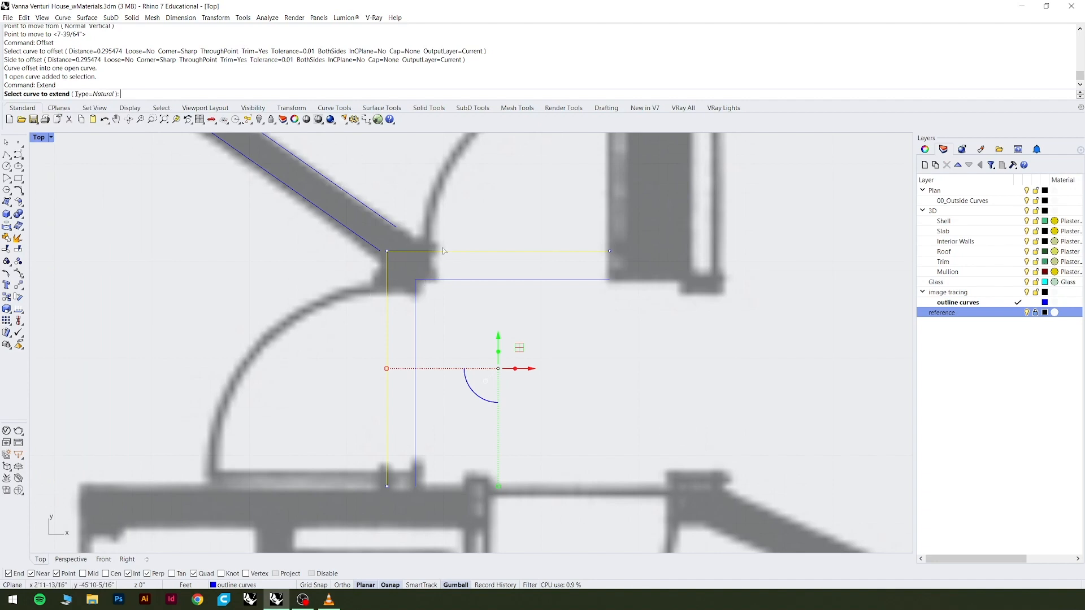
pyautogui.press('Escape')
pyautogui.press('Escape')
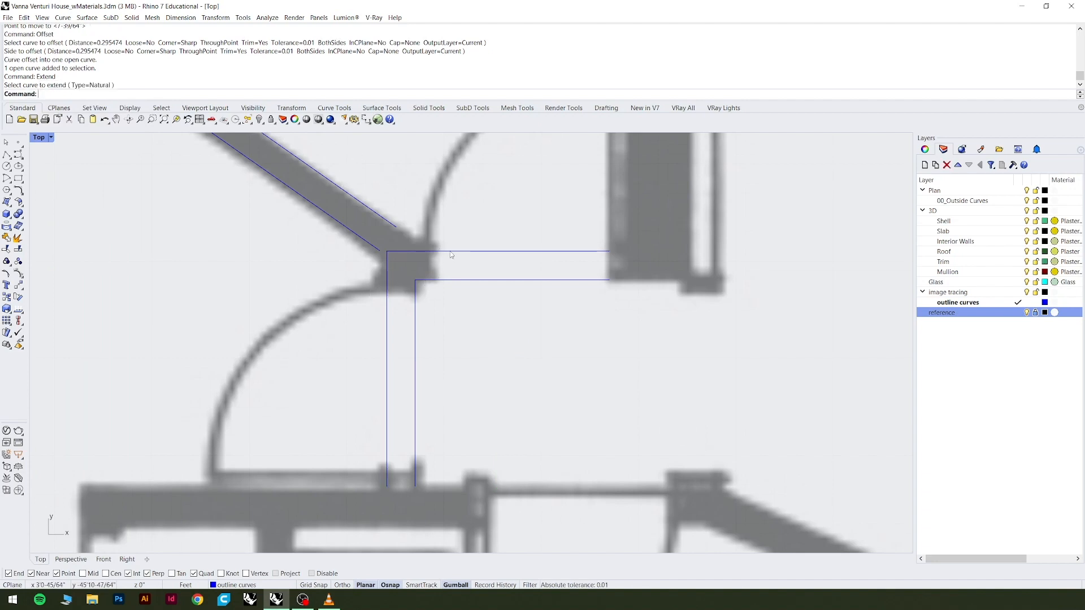
# Extend both ends of the angled wall's outline to the L-shaped polyline that meets the wall's end.
pyautogui.click(450, 251)
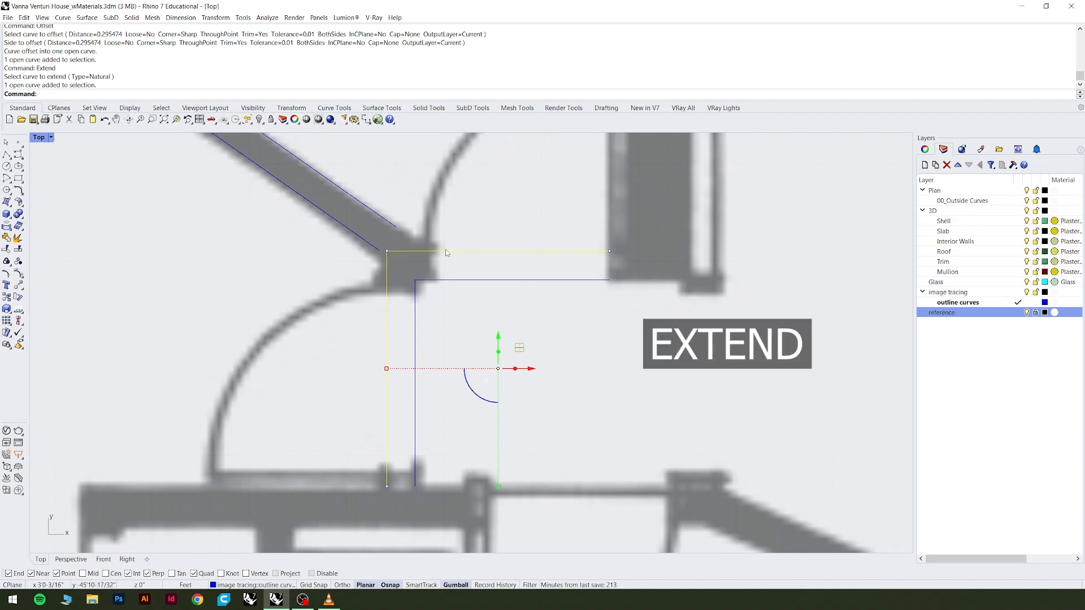
pyautogui.write('Extend')
pyautogui.press('Return')
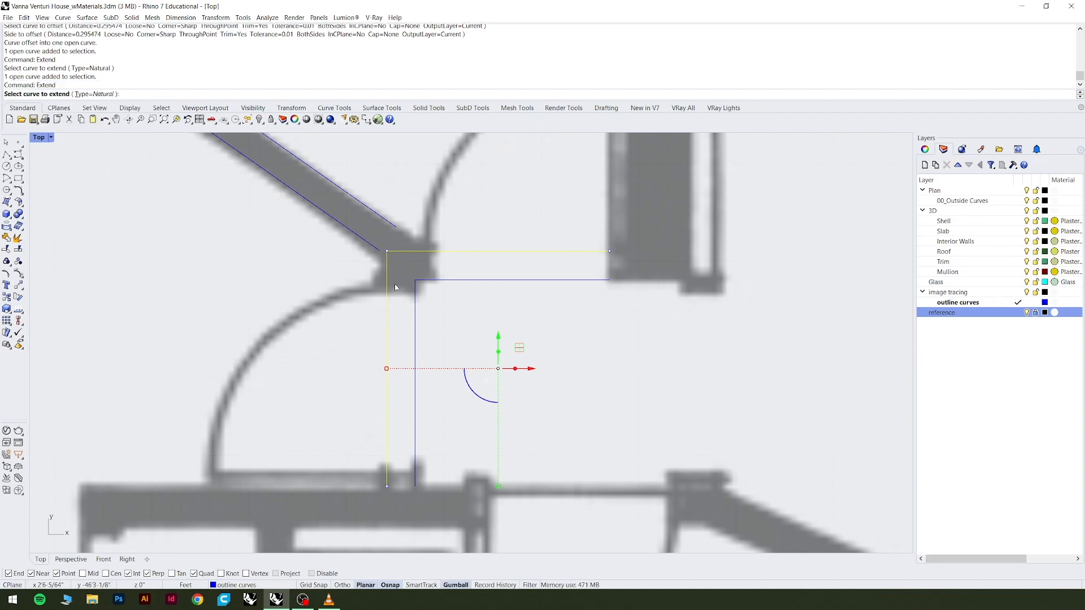
pyautogui.click(376, 216)
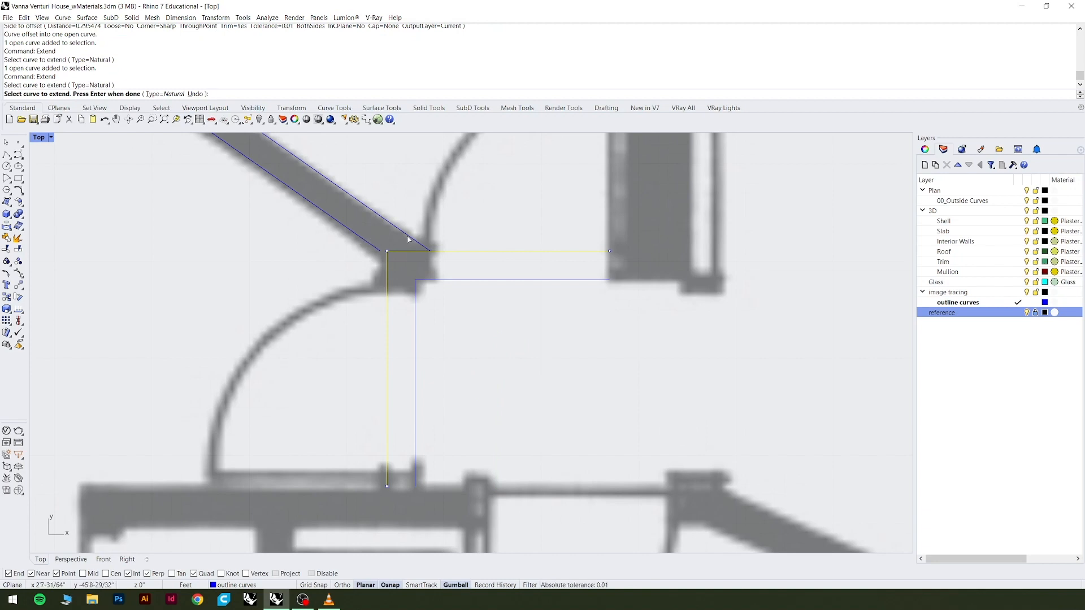
pyautogui.click(363, 237)
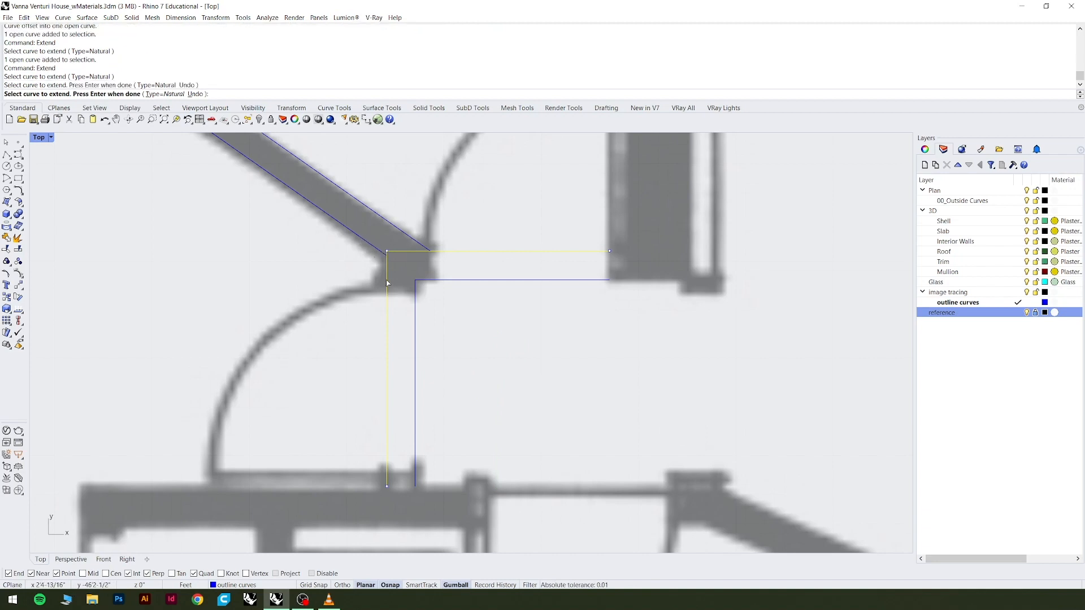
pyautogui.scroll(-4, 443, 332)
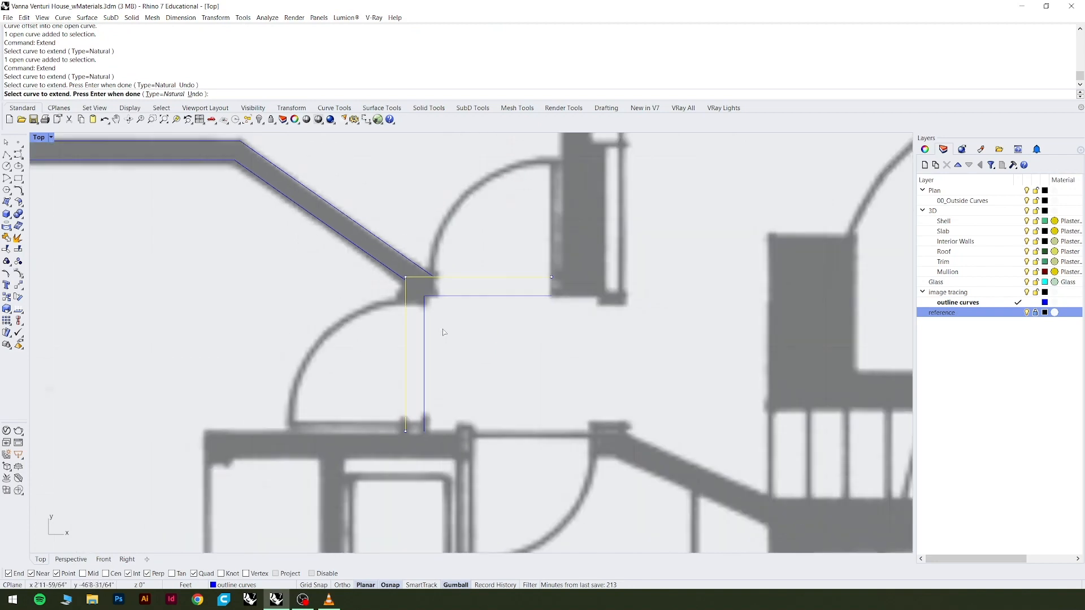
pyautogui.scroll(-2, 443, 332)
pyautogui.scroll(3, 443, 321)
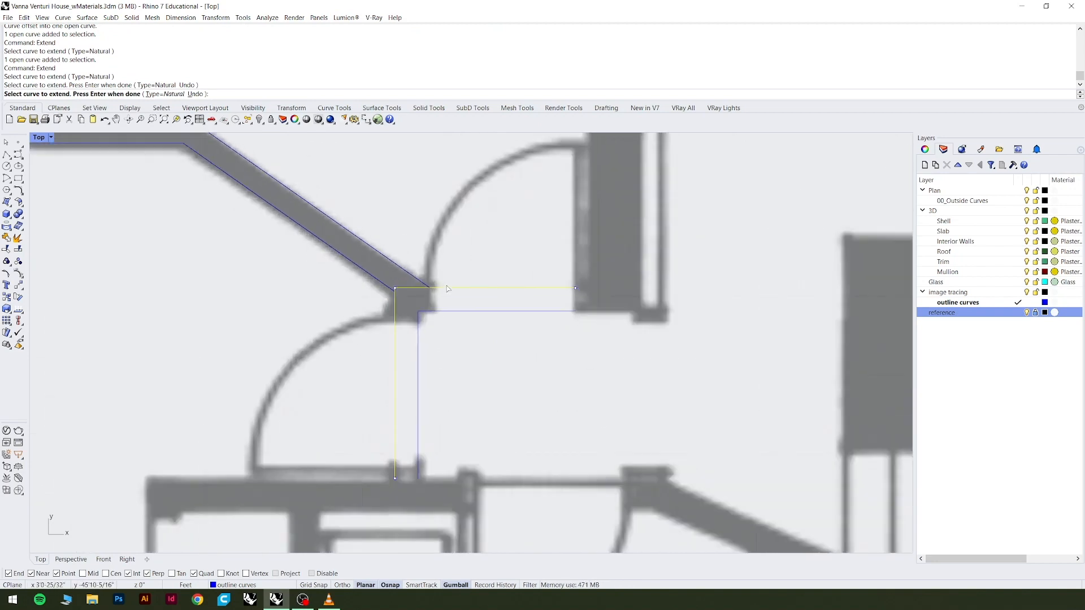
pyautogui.press('Return')
pyautogui.press('Escape')
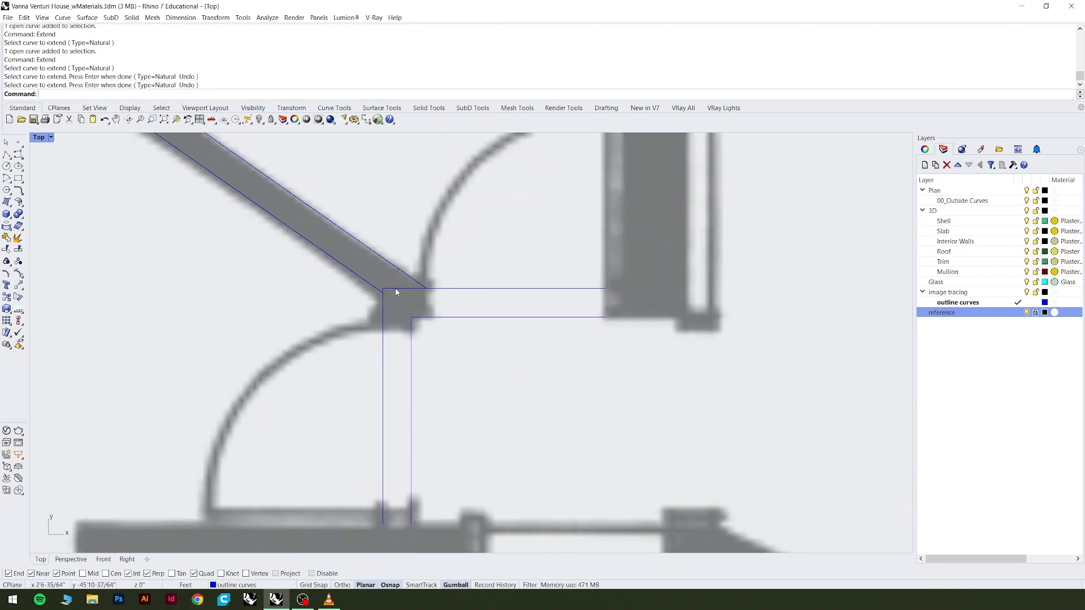
# Trim the corner of the L-shaped polyline lying between the angled wall's two edges, using the wall outline as the cutting object.
pyautogui.scroll(3, 395, 292)
pyautogui.scroll(-3, 502, 359)
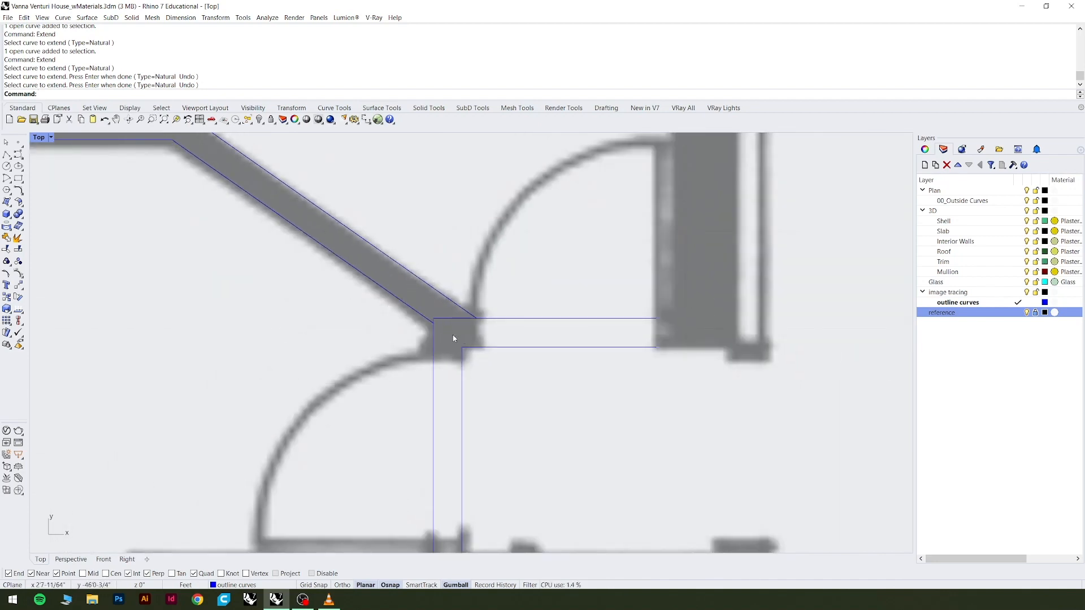
pyautogui.scroll(3, 434, 316)
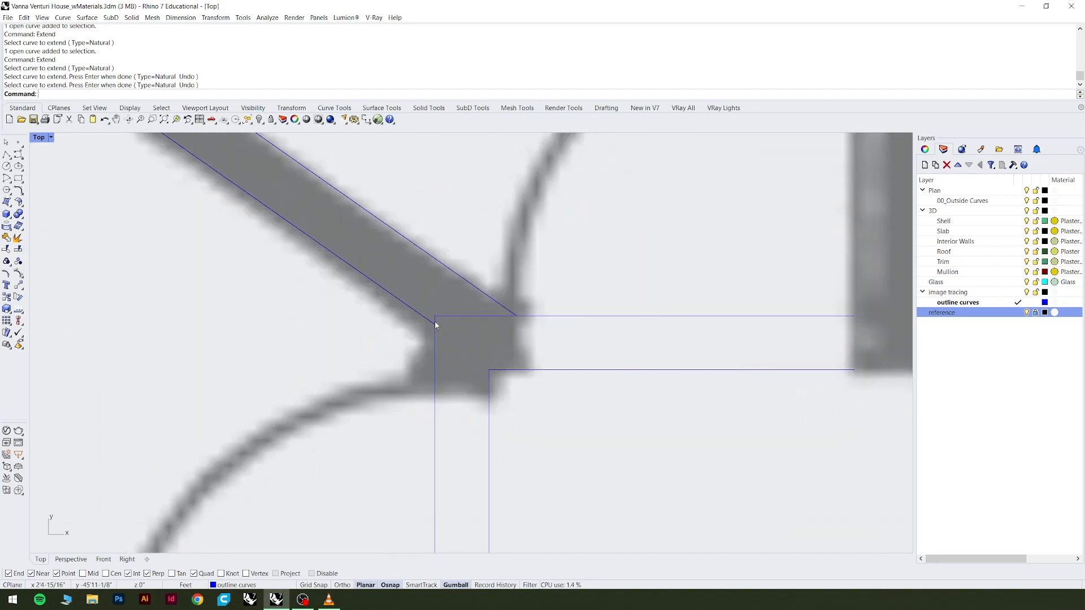
pyautogui.click(487, 318)
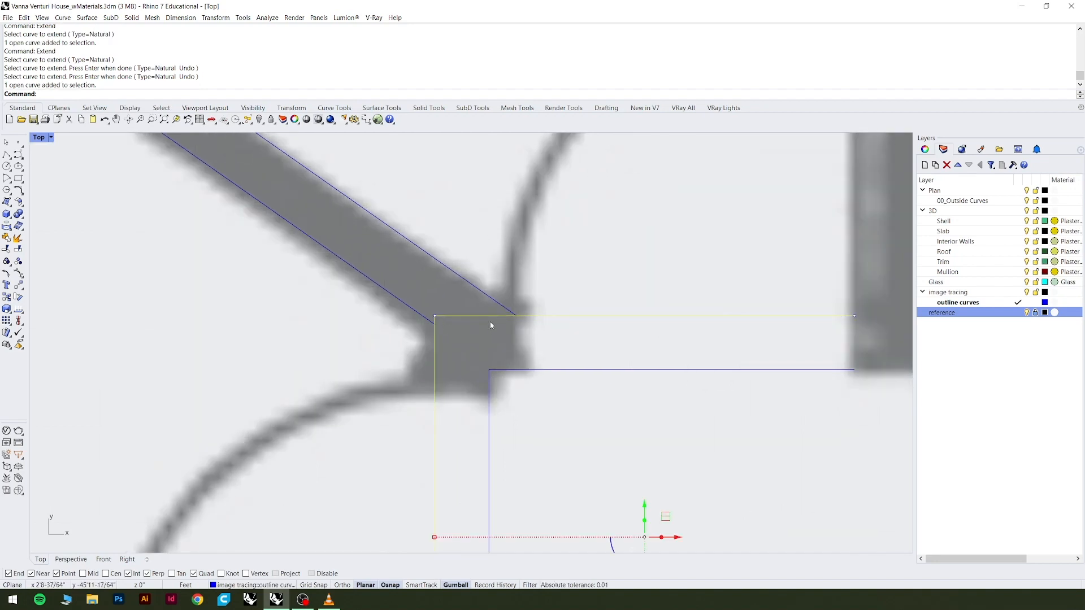
pyautogui.press('Escape')
pyautogui.click(451, 272)
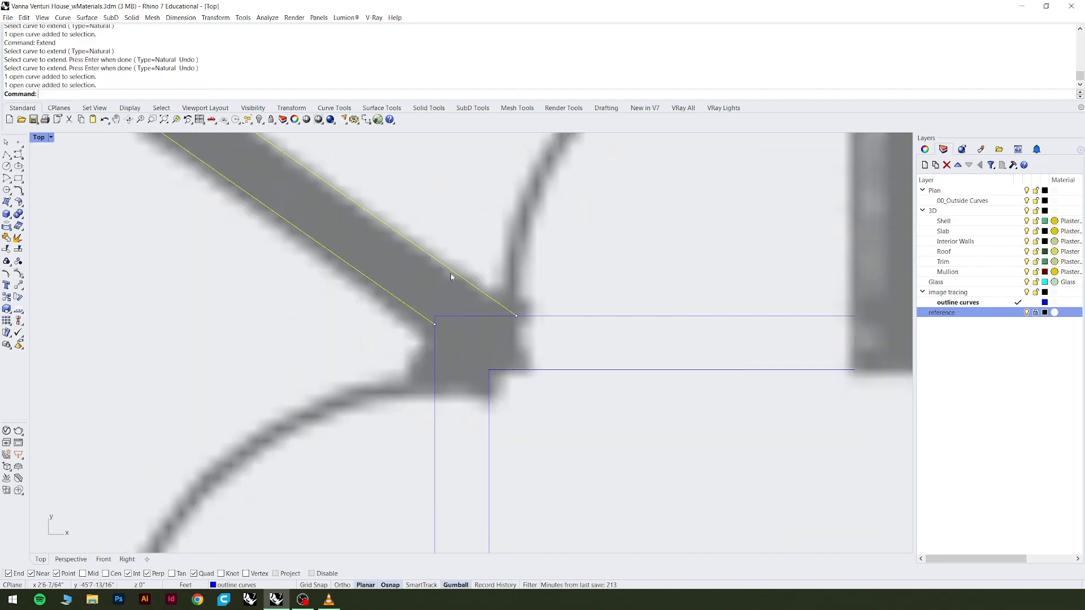
pyautogui.scroll(-3, 648, 529)
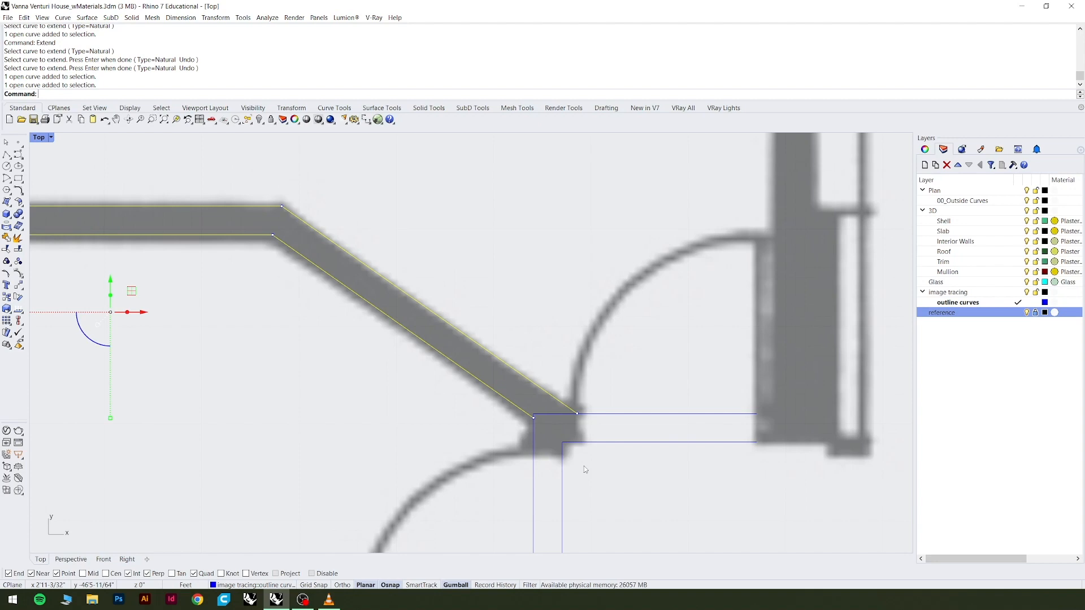
pyautogui.write('trim')
pyautogui.press('Return')
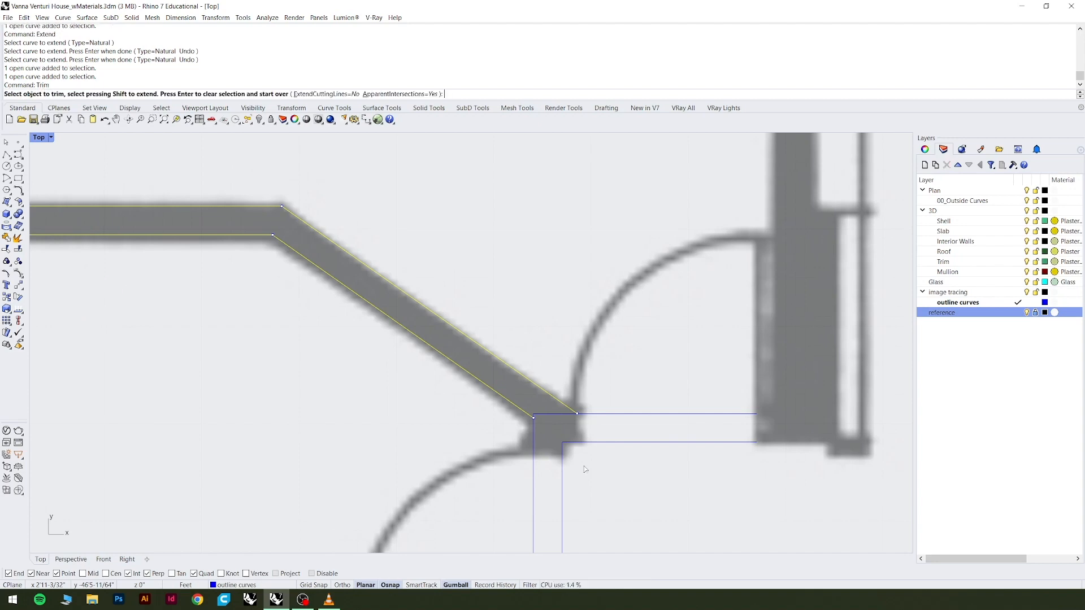
pyautogui.scroll(4, 573, 452)
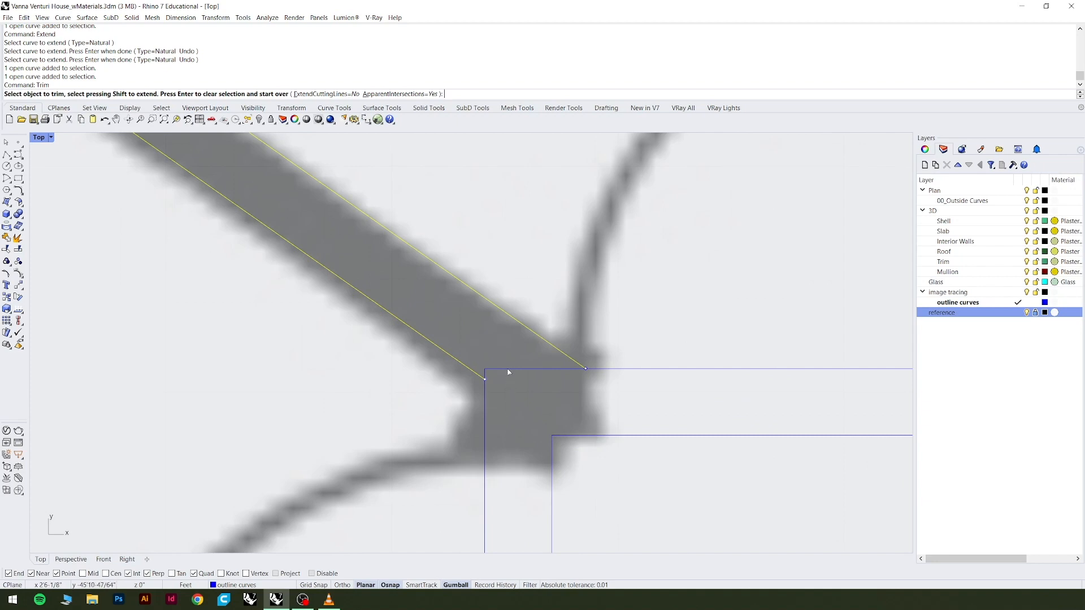
pyautogui.click(508, 369)
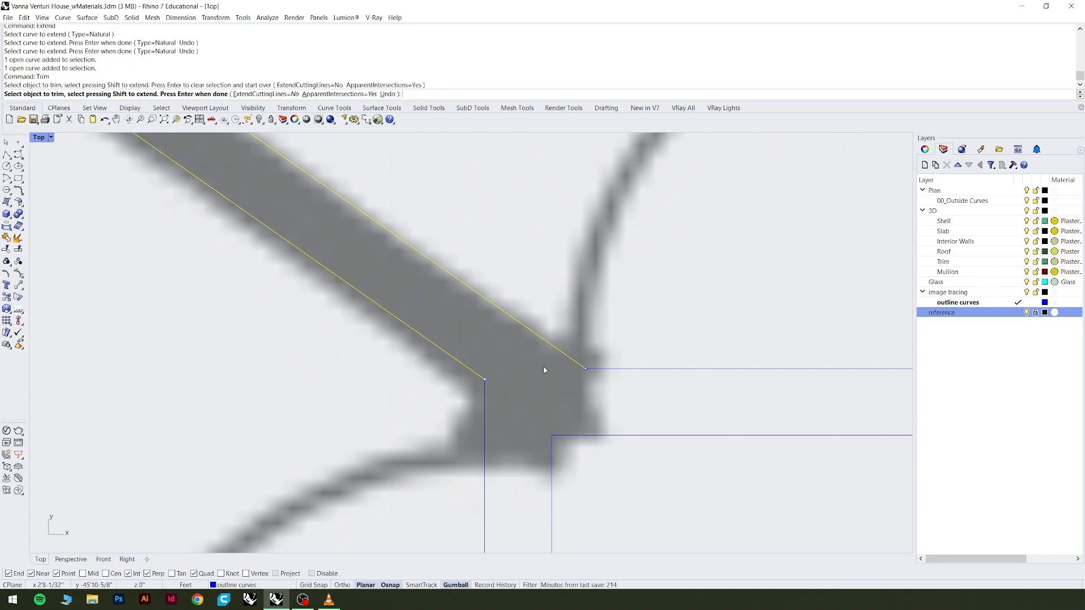
pyautogui.press('Return')
# Join the angled wall outline with the two trimmed legs and the remaining L-shaped polyline at the door openings.
pyautogui.scroll(-4, 554, 376)
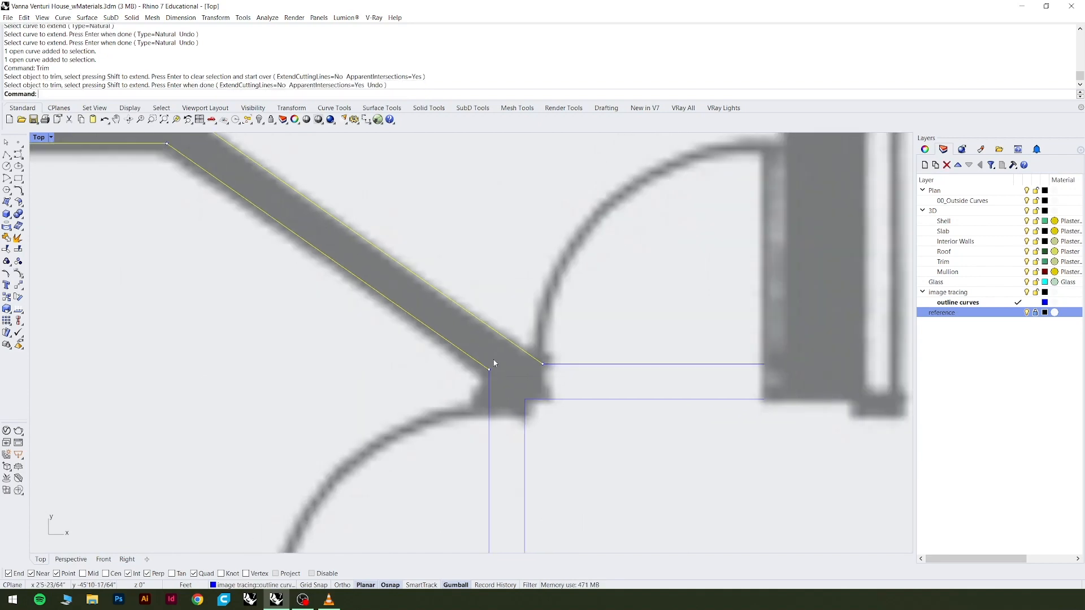
pyautogui.click(490, 397)
pyautogui.scroll(-2, 490, 398)
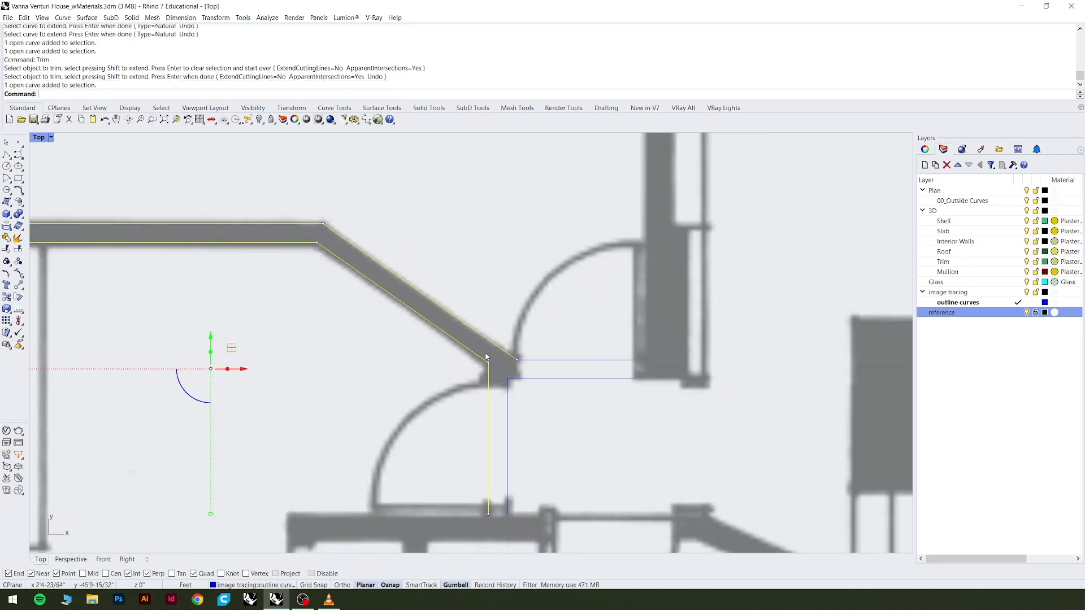
pyautogui.click(512, 413)
pyautogui.click(539, 361)
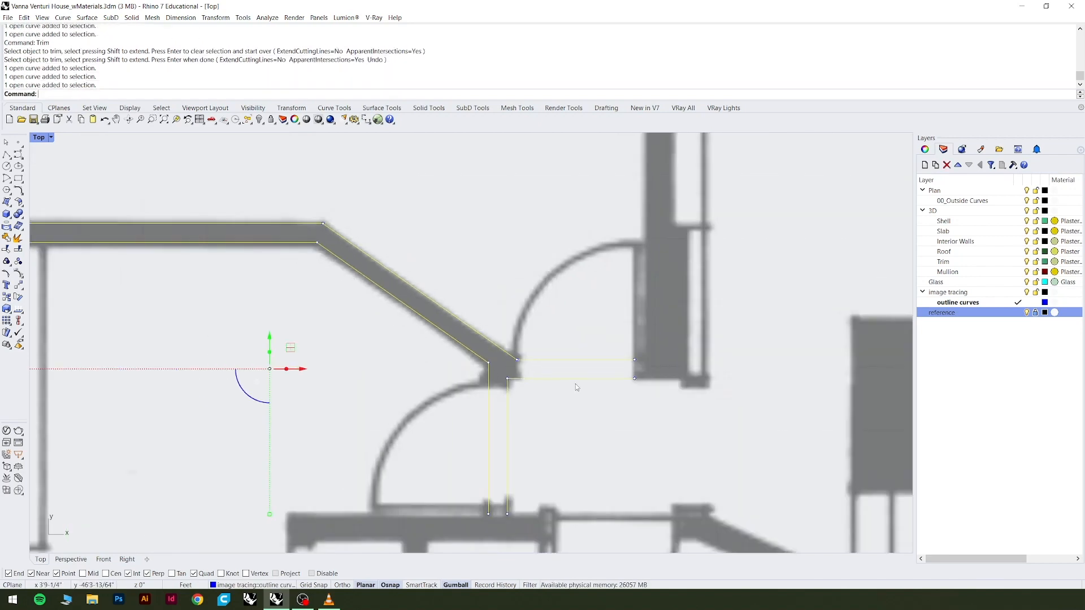
pyautogui.write('join')
pyautogui.press('Return')
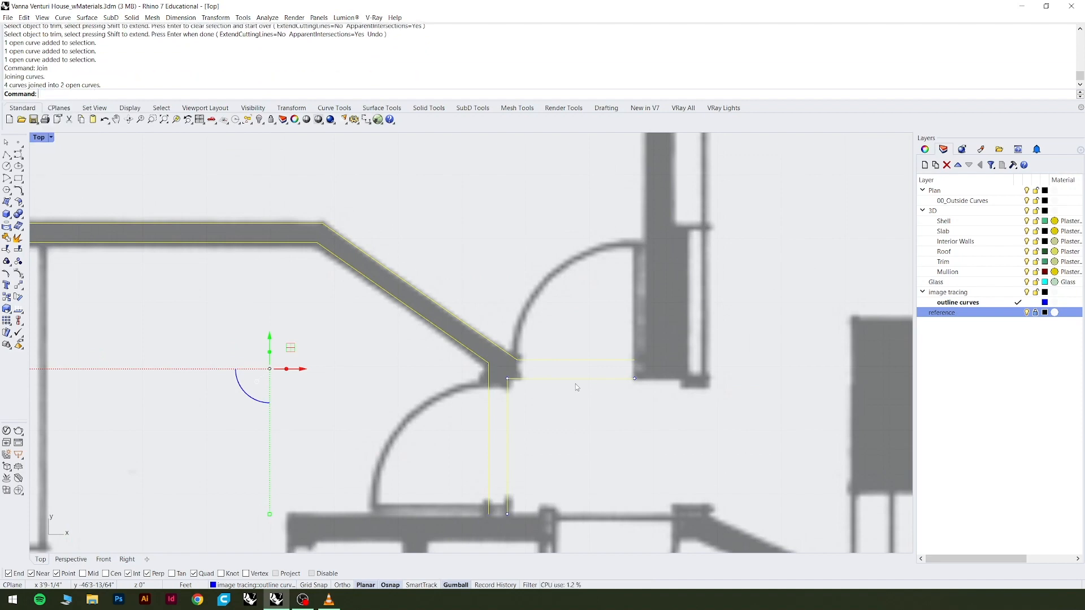
# Check the joined curves around the two door openings by selecting each one separately.
pyautogui.scroll(-3, 378, 297)
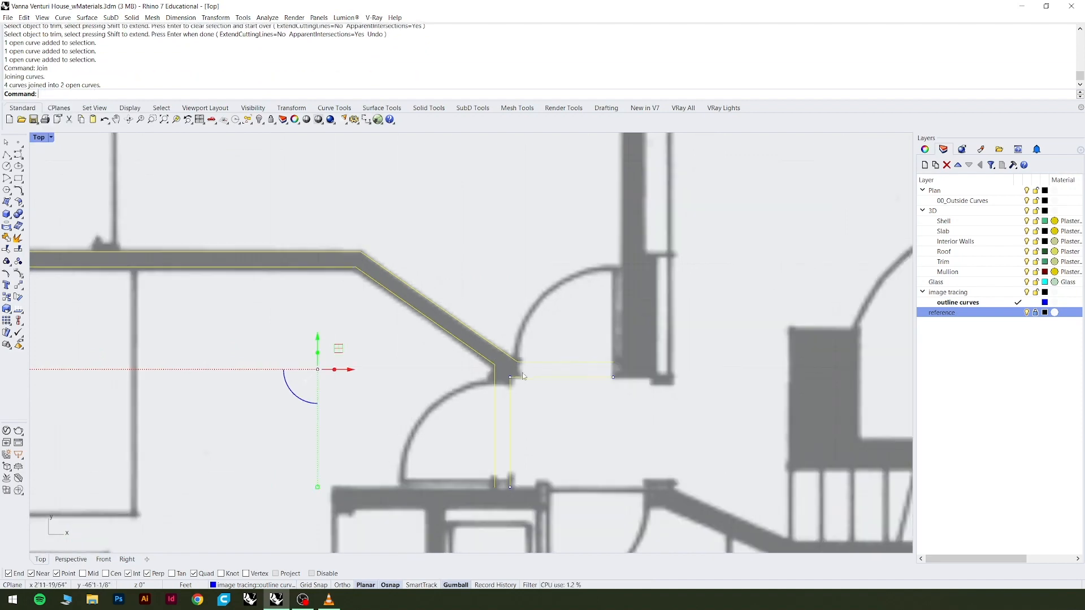
pyautogui.scroll(3, 507, 474)
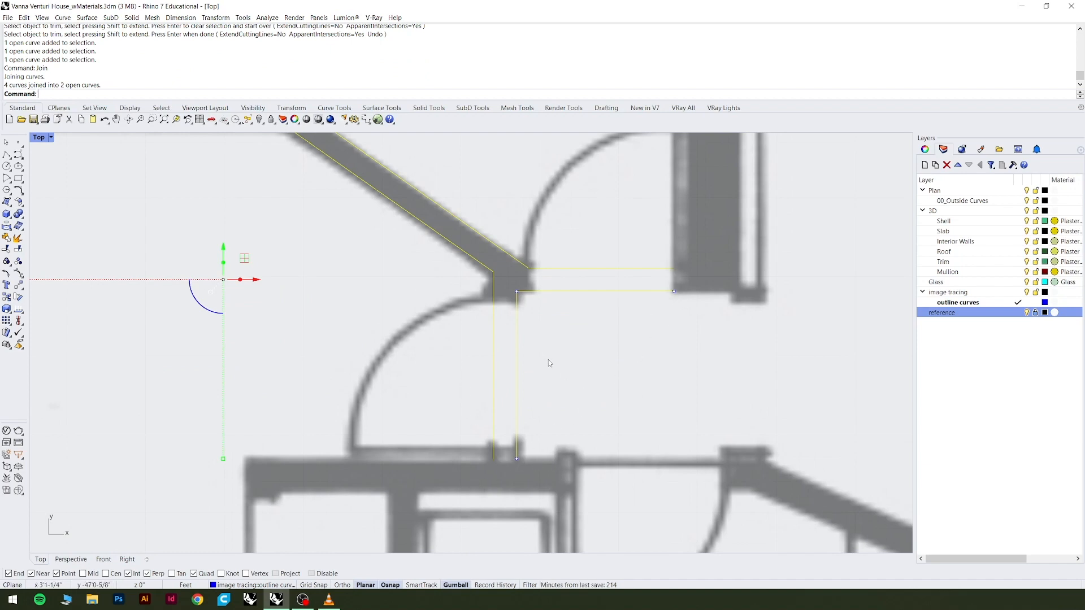
pyautogui.scroll(-5, 588, 417)
pyautogui.press('Escape')
pyautogui.click(569, 368)
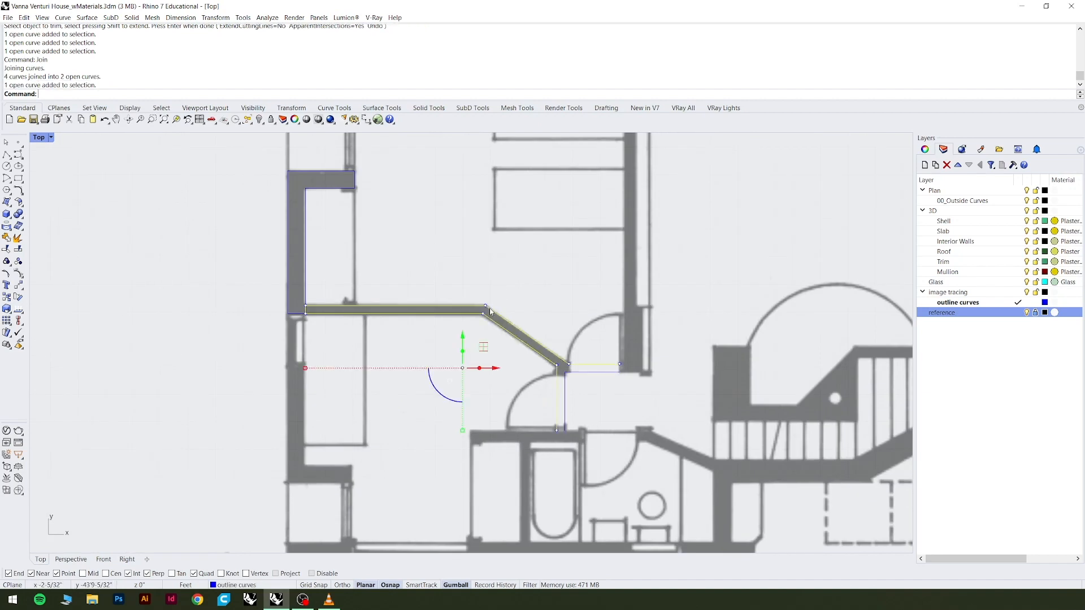
pyautogui.click(575, 373)
pyautogui.press('Escape')
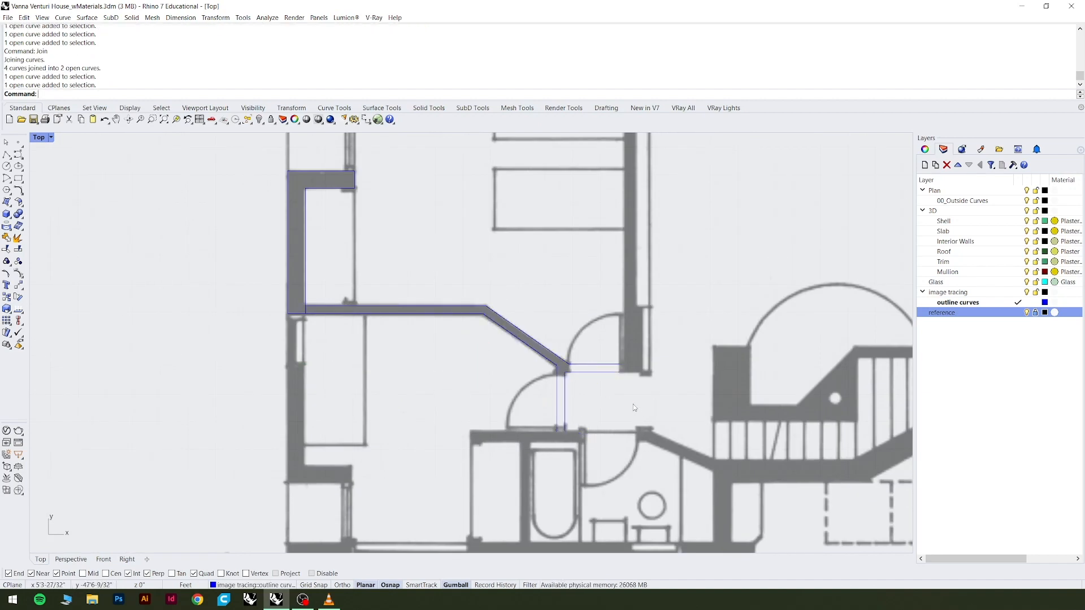
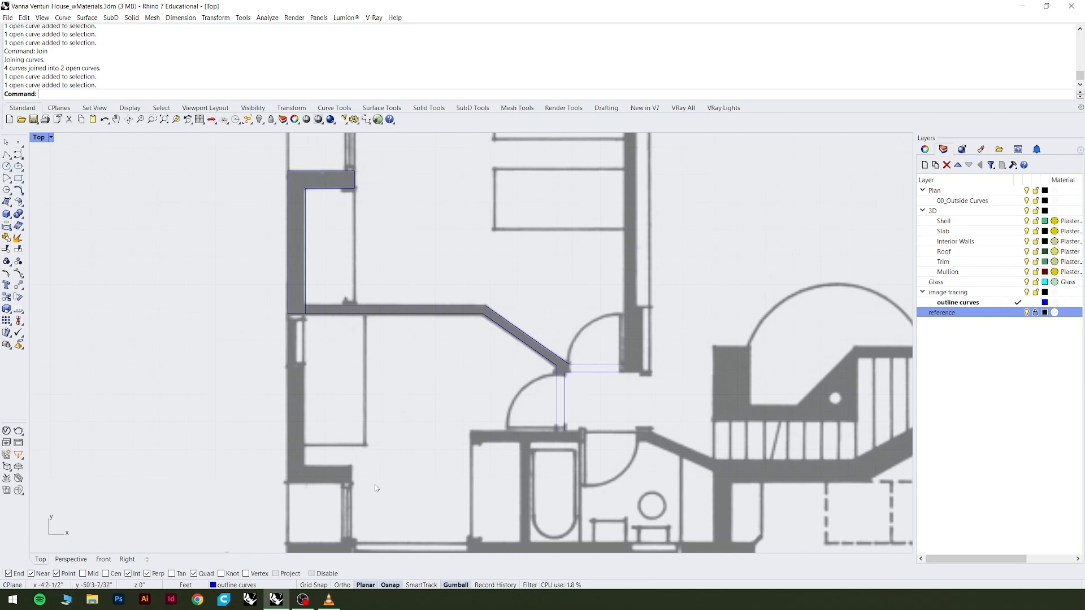
# Examine the curved entry wall, its door swings and the adjoining stair and kitchen walls on the floor plan image.
pyautogui.scroll(-3, 375, 484)
pyautogui.scroll(3, 656, 454)
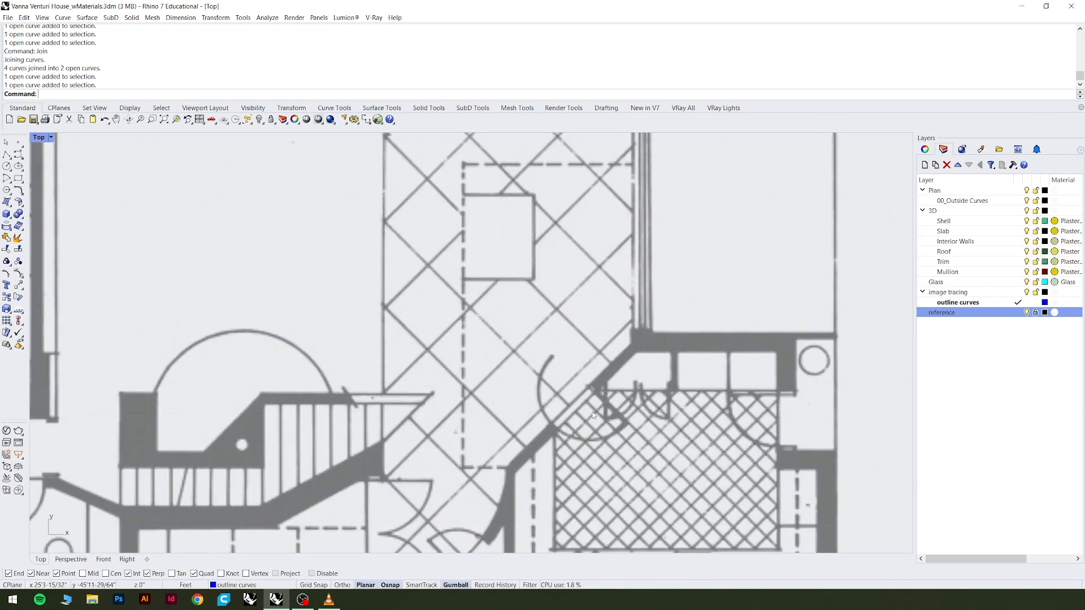
pyautogui.scroll(-2, 577, 421)
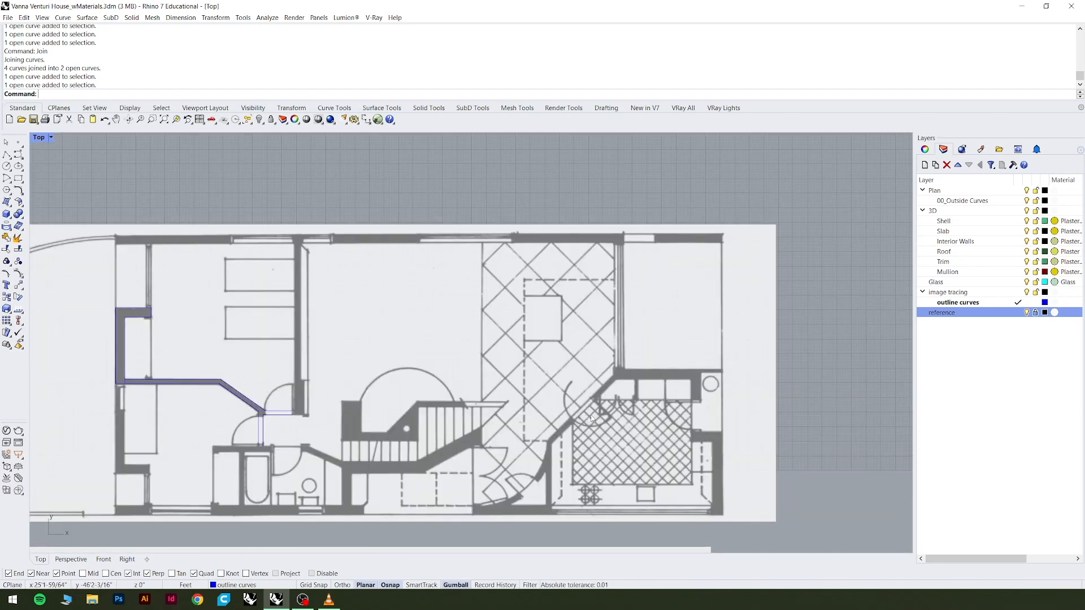
pyautogui.scroll(3, 591, 415)
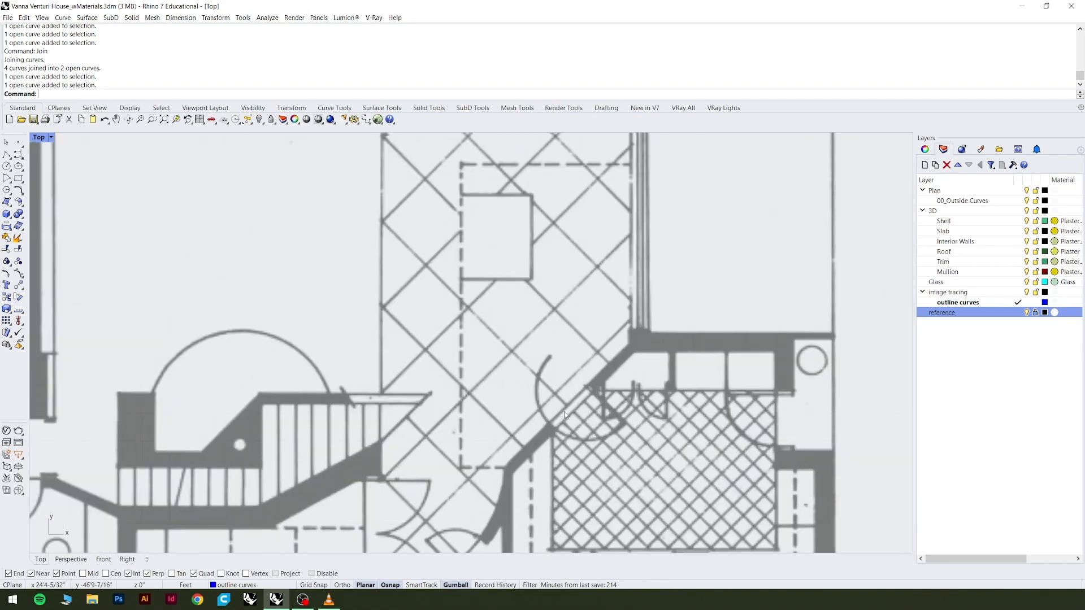
pyautogui.scroll(-1, 531, 494)
pyautogui.scroll(3, 532, 493)
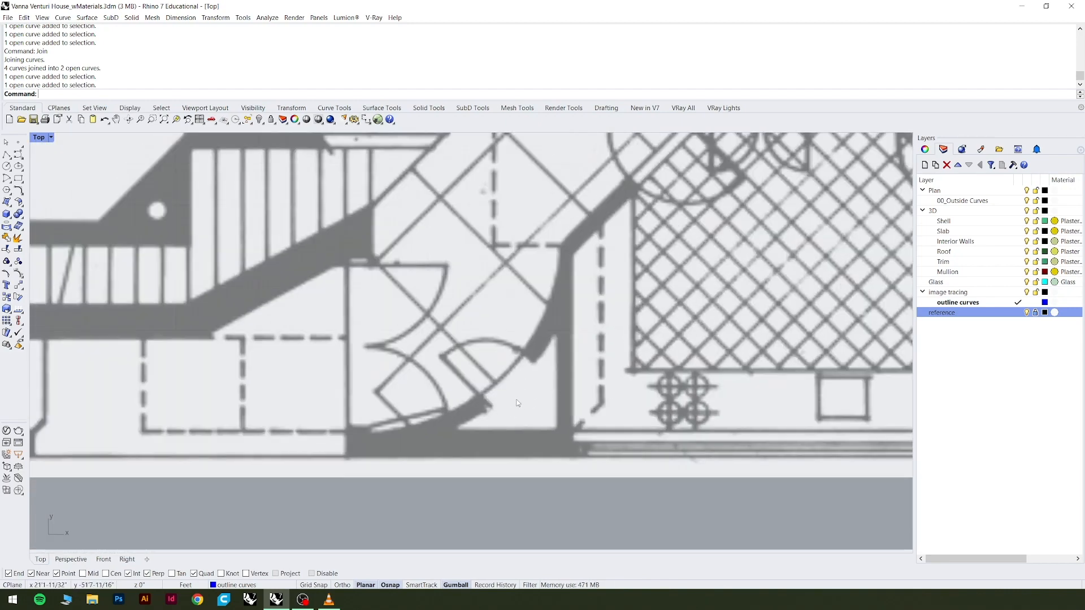
pyautogui.scroll(-2, 518, 403)
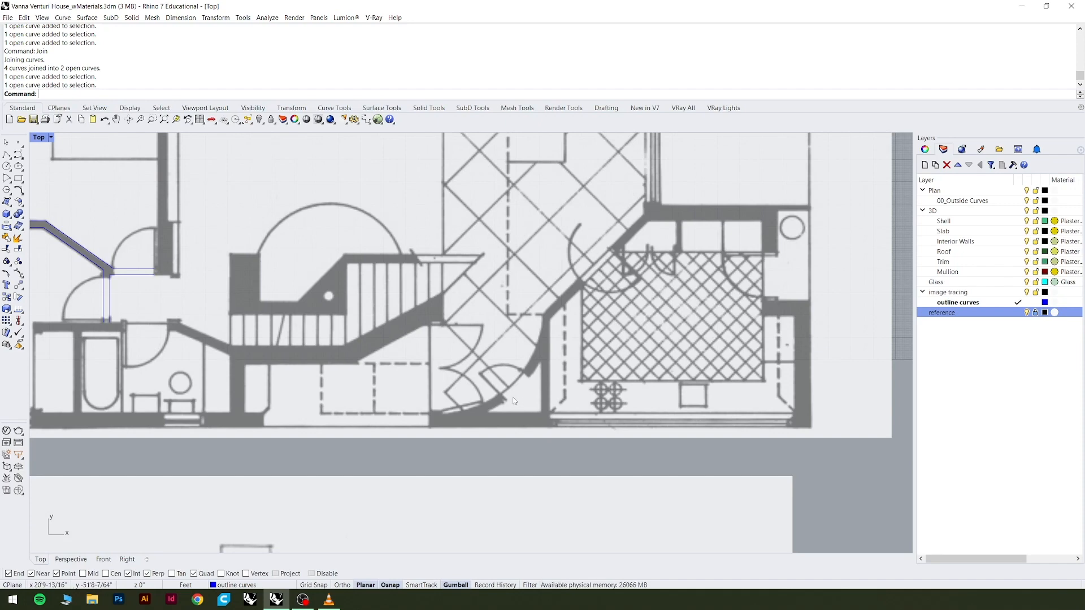
pyautogui.scroll(-4, 526, 405)
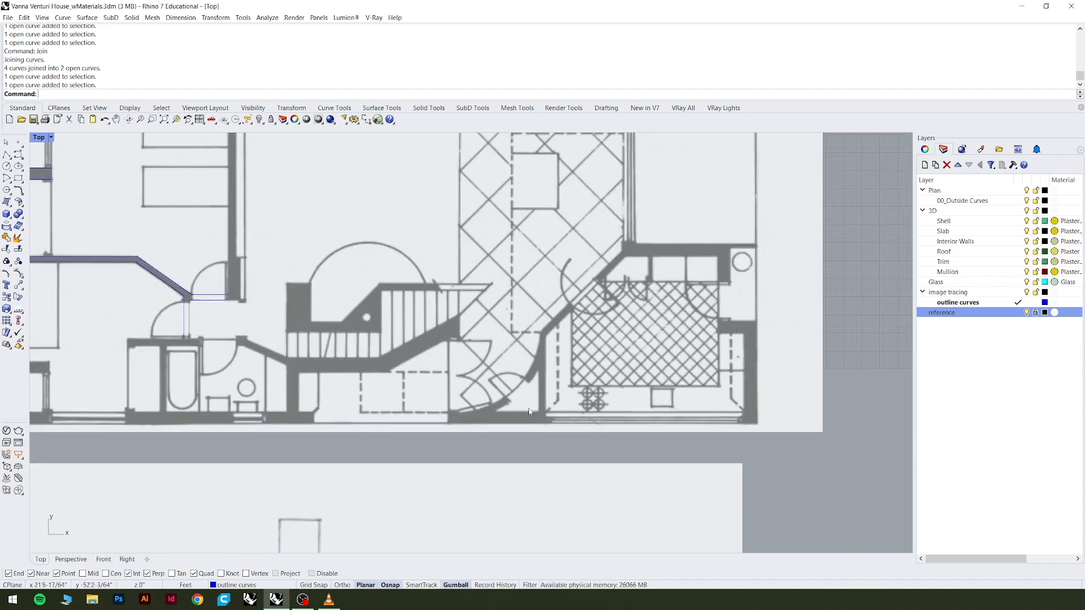
pyautogui.scroll(4, 515, 406)
pyautogui.scroll(-3, 531, 407)
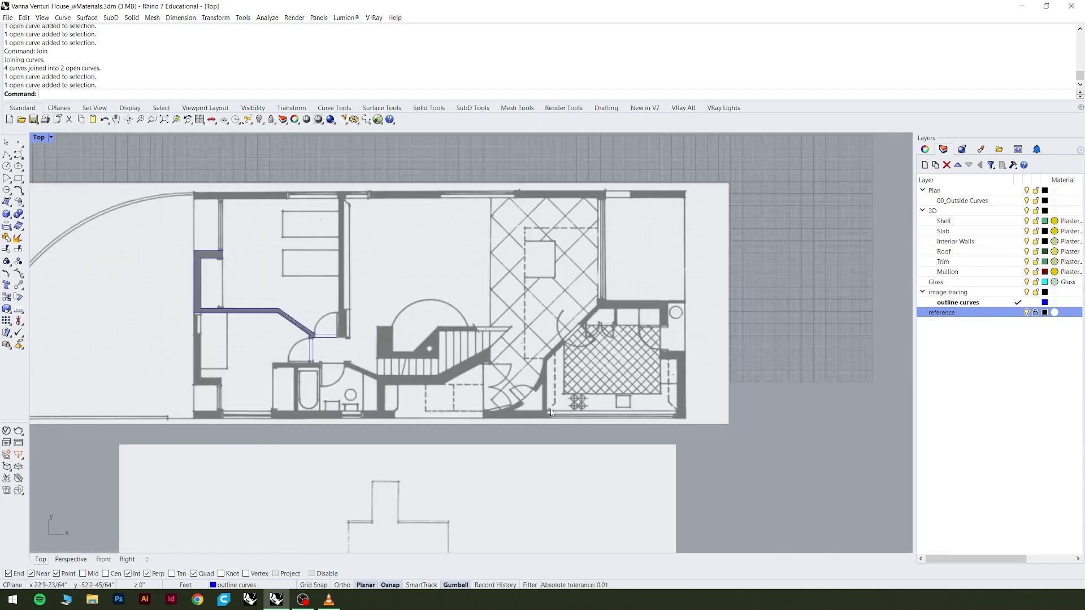
pyautogui.scroll(2, 547, 409)
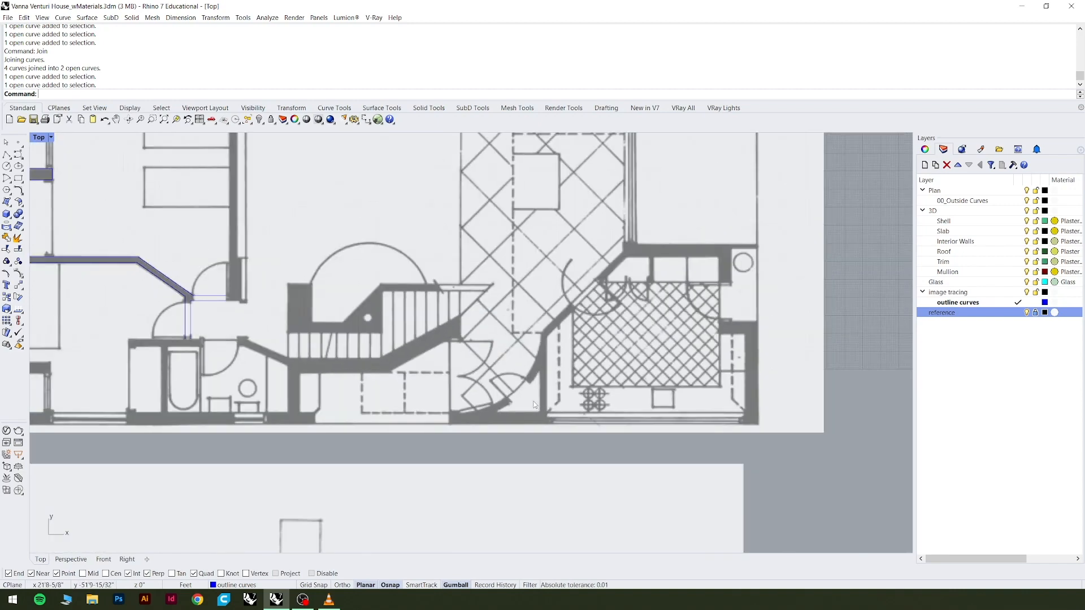
pyautogui.scroll(2, 537, 405)
pyautogui.scroll(-3, 522, 393)
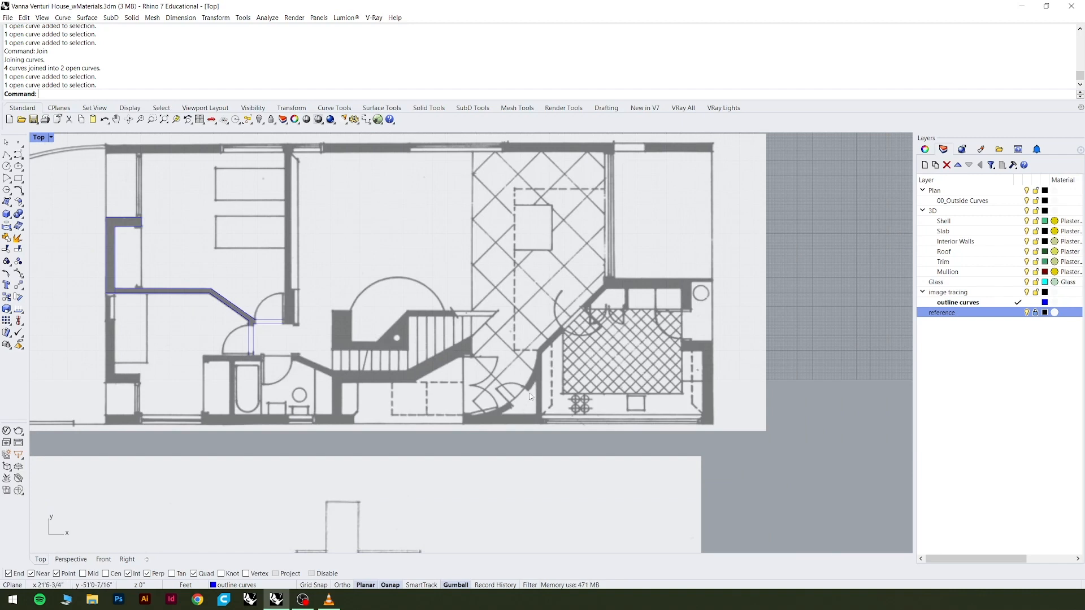
pyautogui.scroll(4, 530, 396)
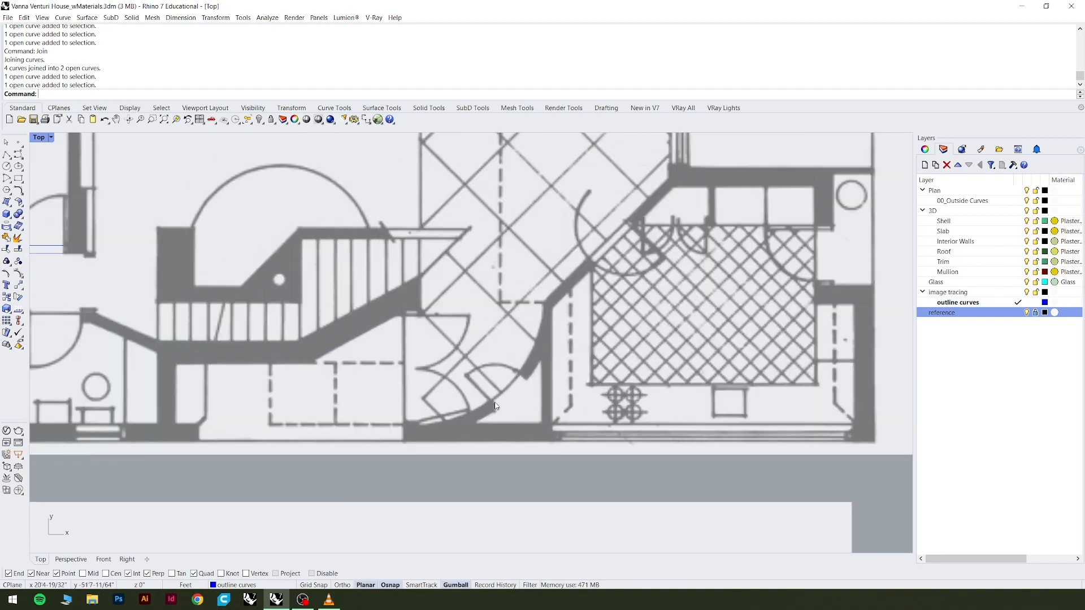
pyautogui.scroll(-3, 495, 405)
pyautogui.scroll(3, 496, 407)
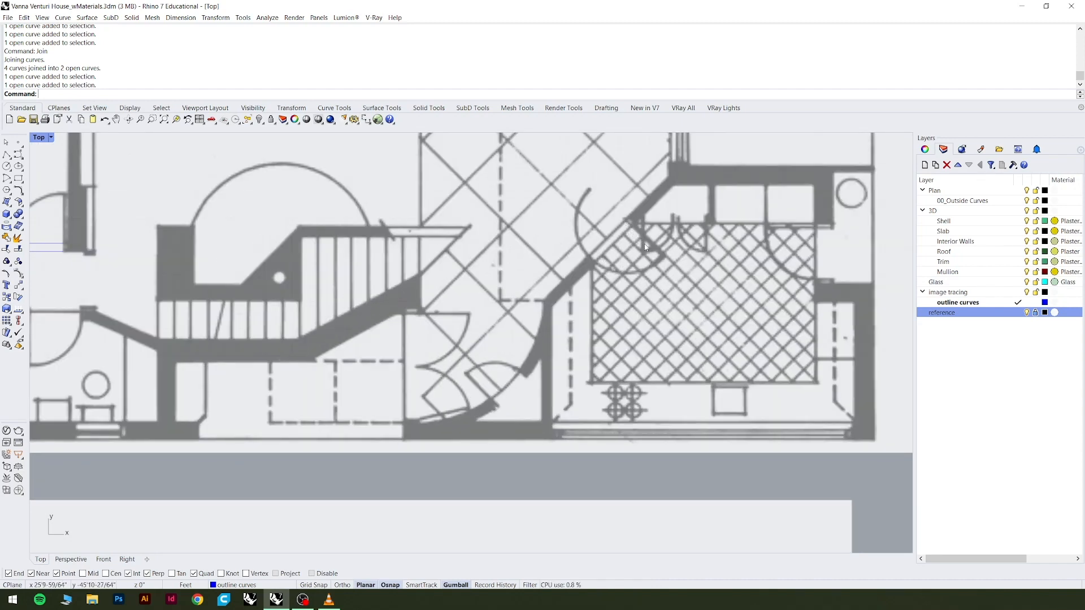
pyautogui.scroll(-1, 636, 355)
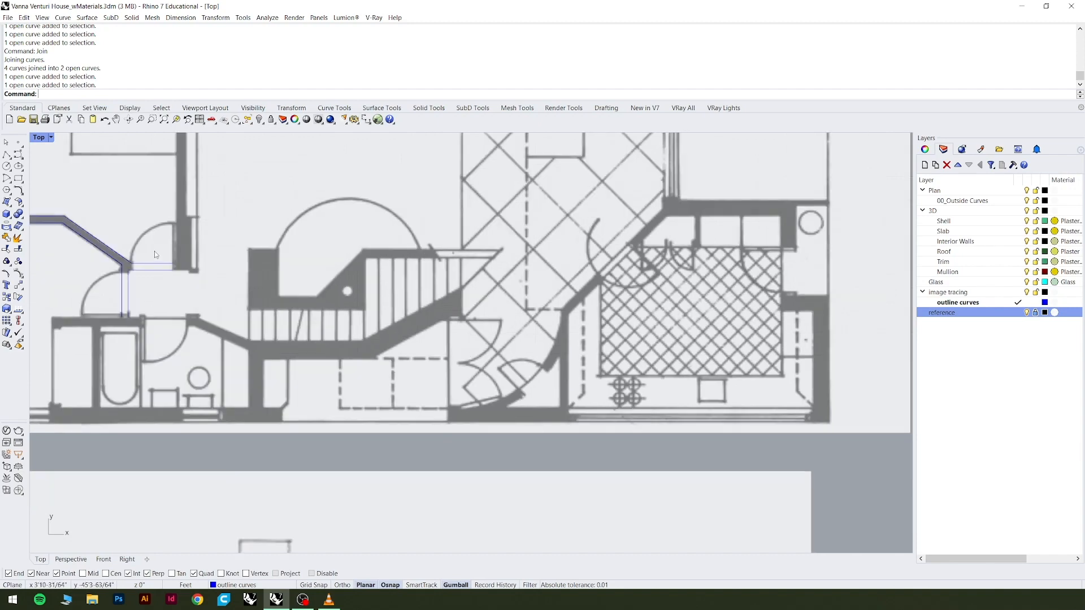
pyautogui.scroll(4, 523, 399)
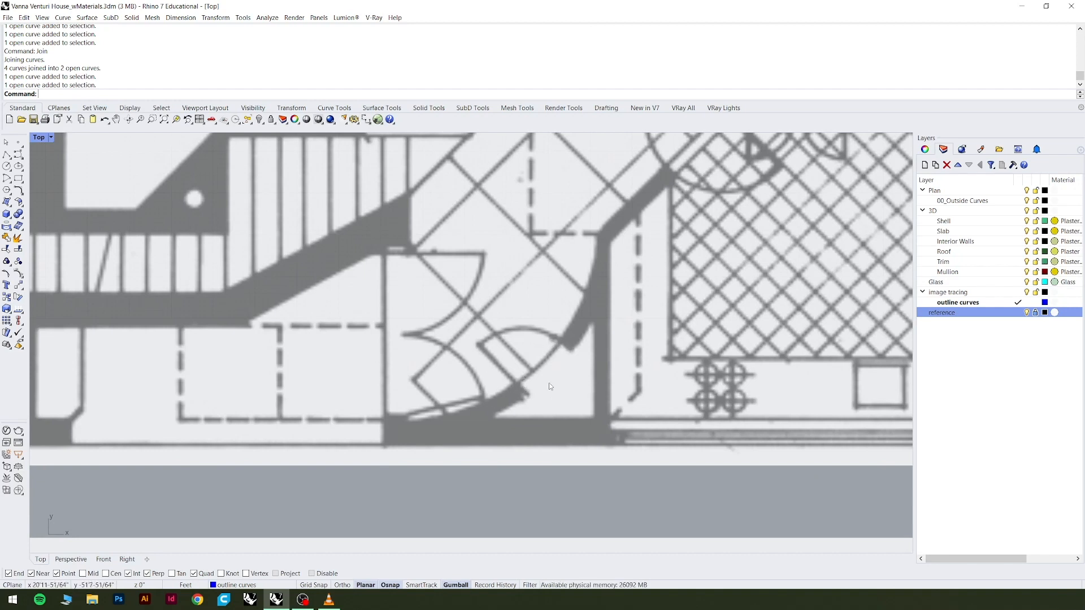
pyautogui.scroll(-2, 565, 351)
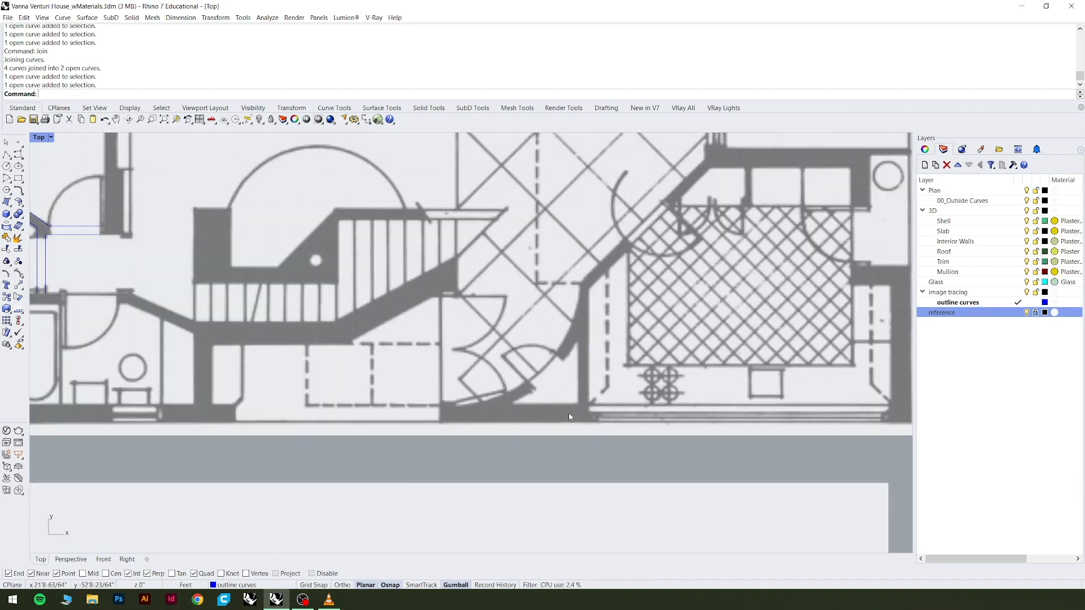
pyautogui.scroll(-2, 568, 409)
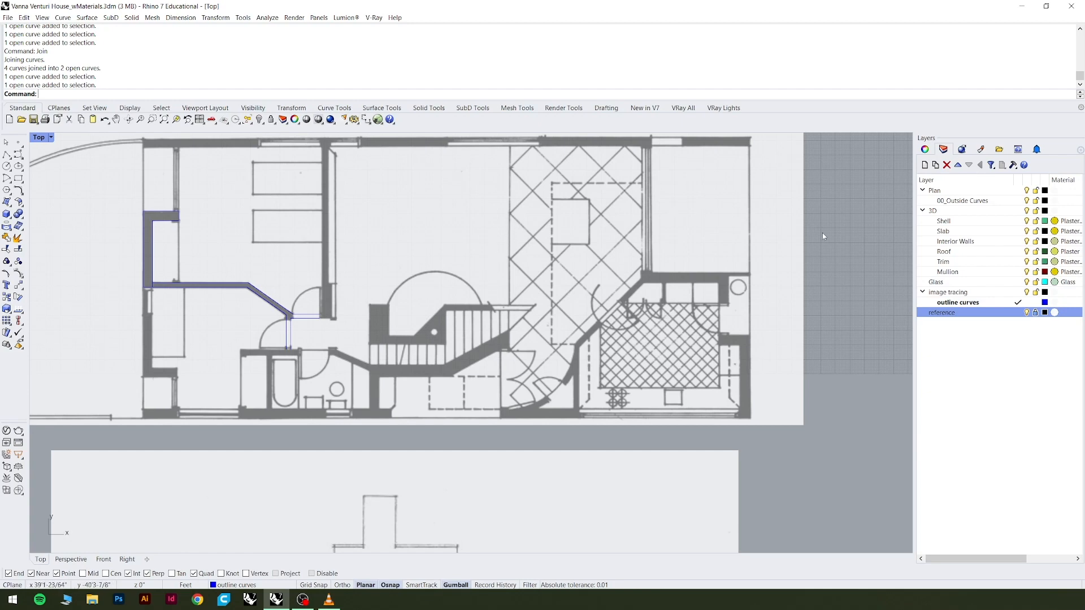
# Inspect the tiled dining area, the kitchen's angled wall and its door openings in the reference plan.
pyautogui.scroll(2, 551, 184)
pyautogui.scroll(2, 540, 213)
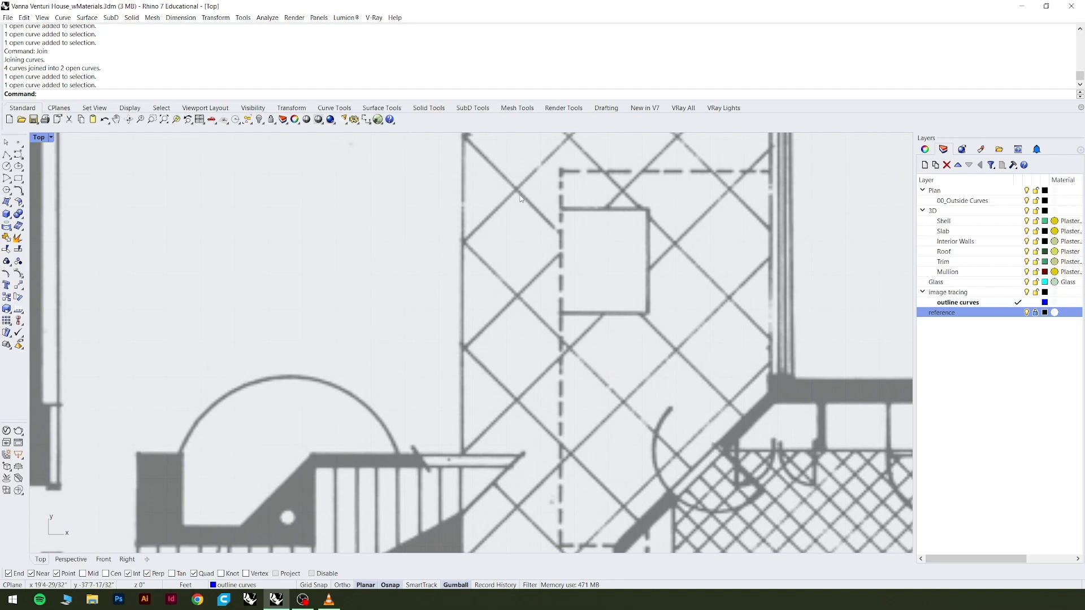
pyautogui.scroll(-4, 497, 261)
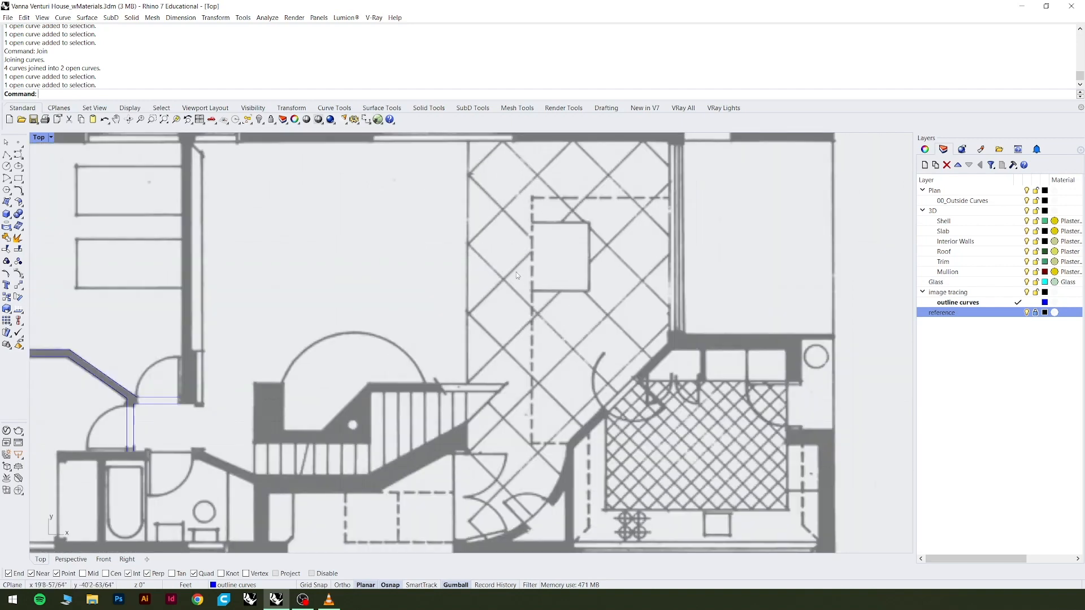
pyautogui.scroll(2, 559, 294)
pyautogui.scroll(5, 719, 452)
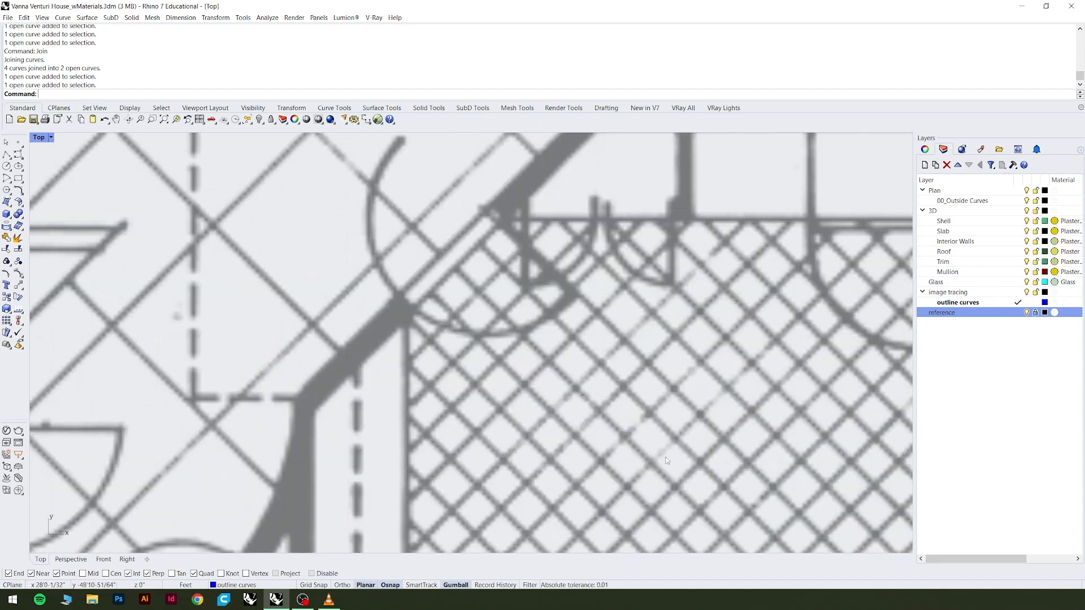
pyautogui.scroll(5, 553, 433)
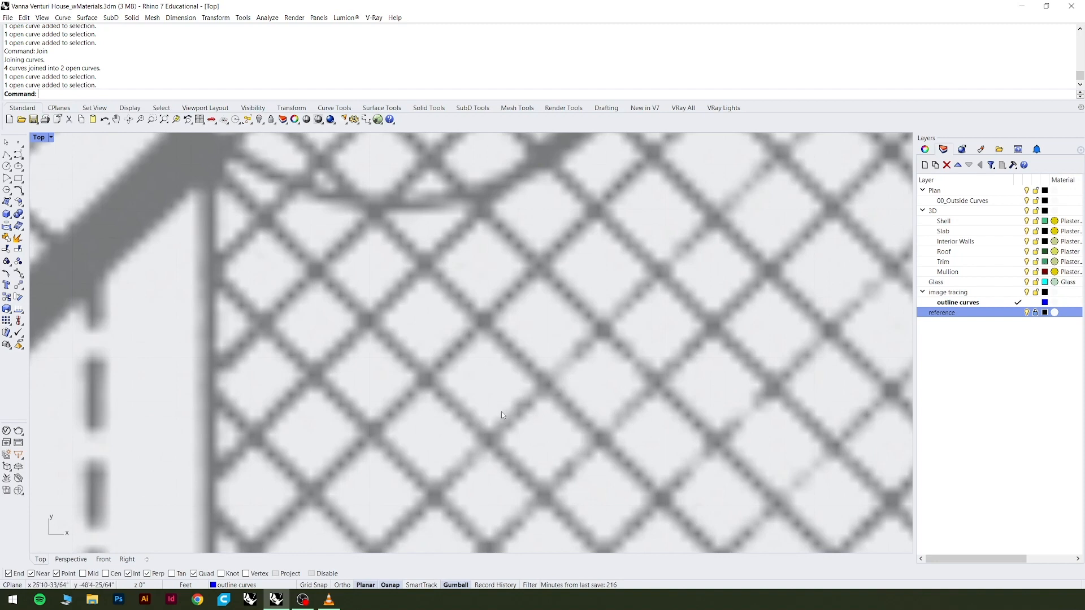
pyautogui.scroll(-4, 509, 377)
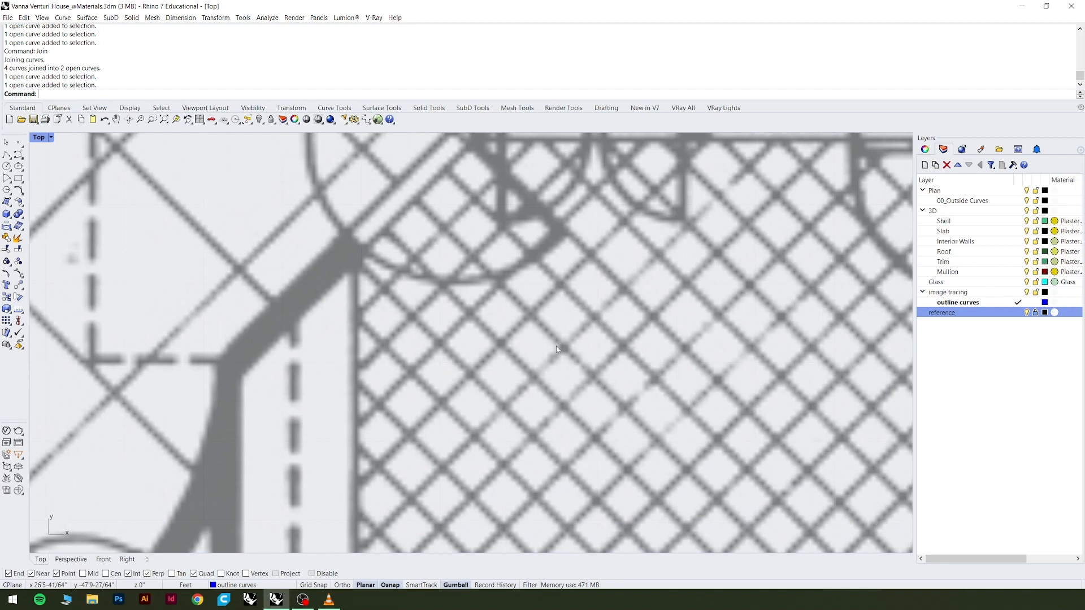
pyautogui.scroll(-3, 555, 353)
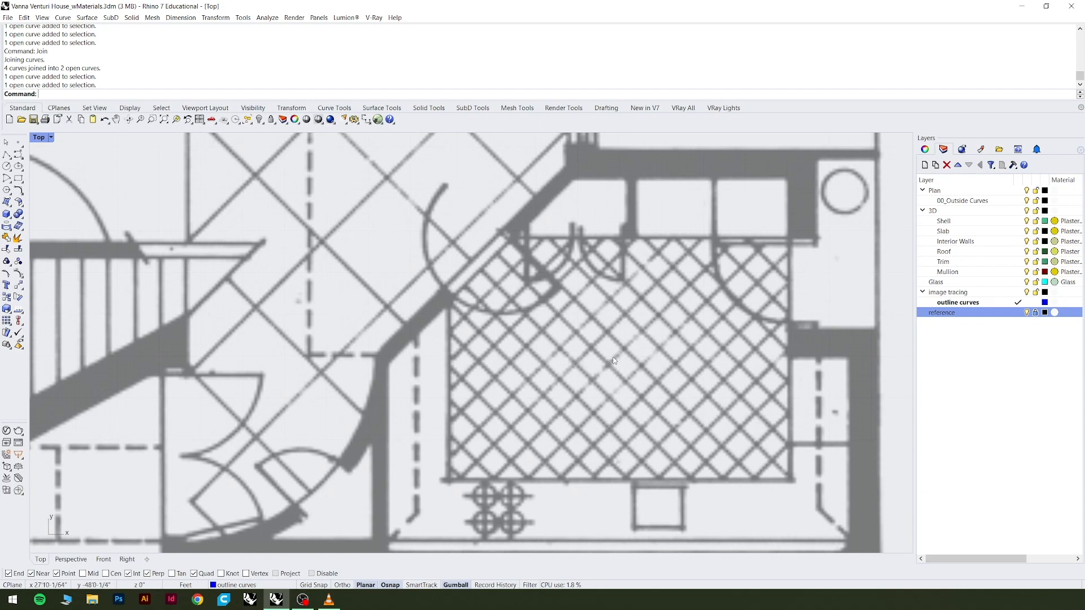
pyautogui.scroll(-3, 605, 364)
pyautogui.scroll(-2, 667, 459)
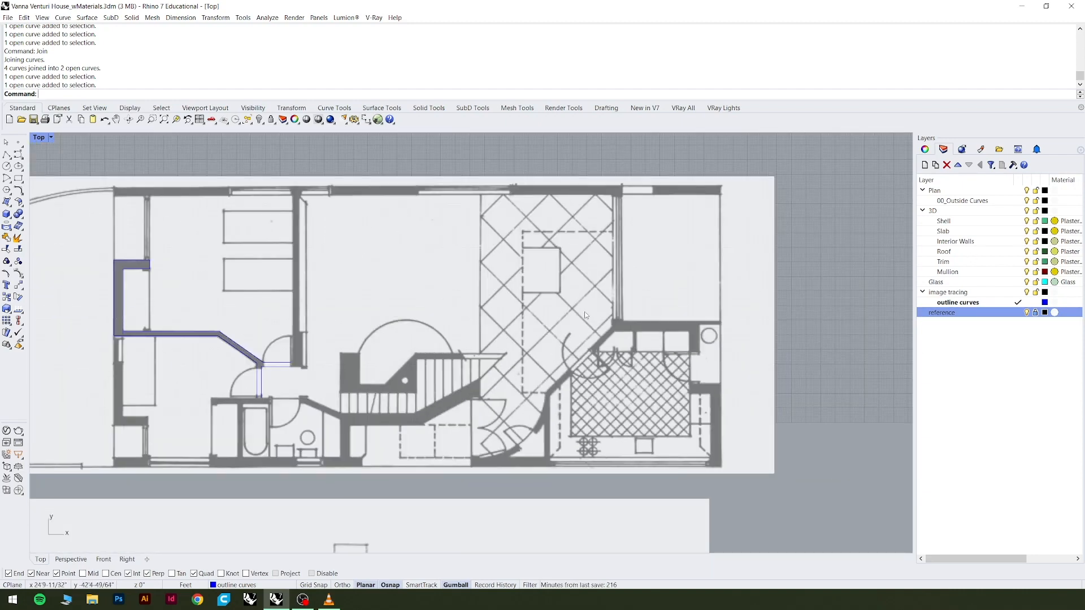
pyautogui.scroll(-2, 587, 316)
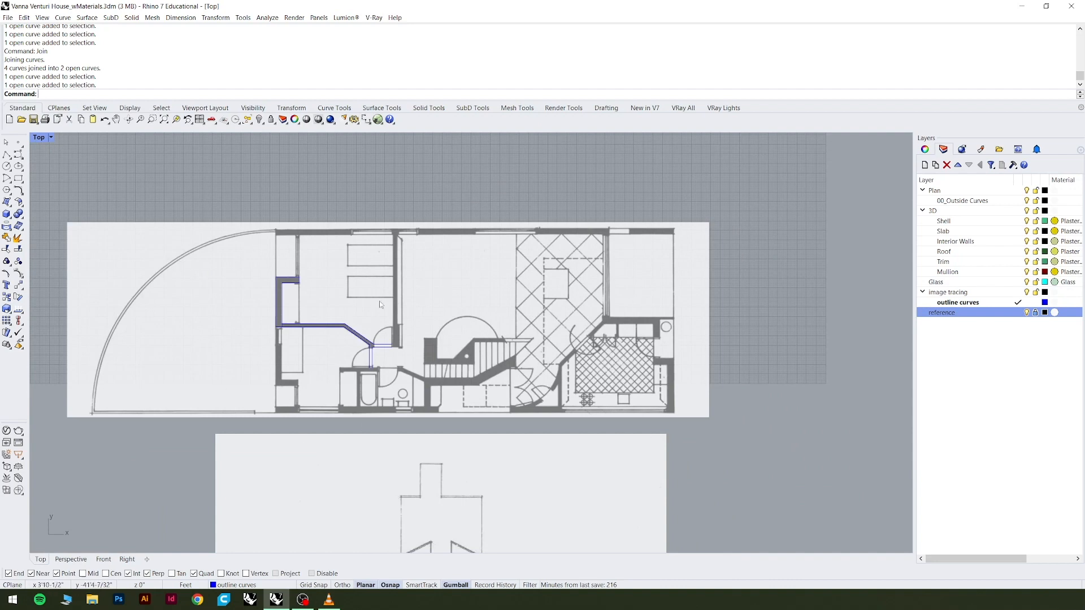
pyautogui.scroll(2, 317, 337)
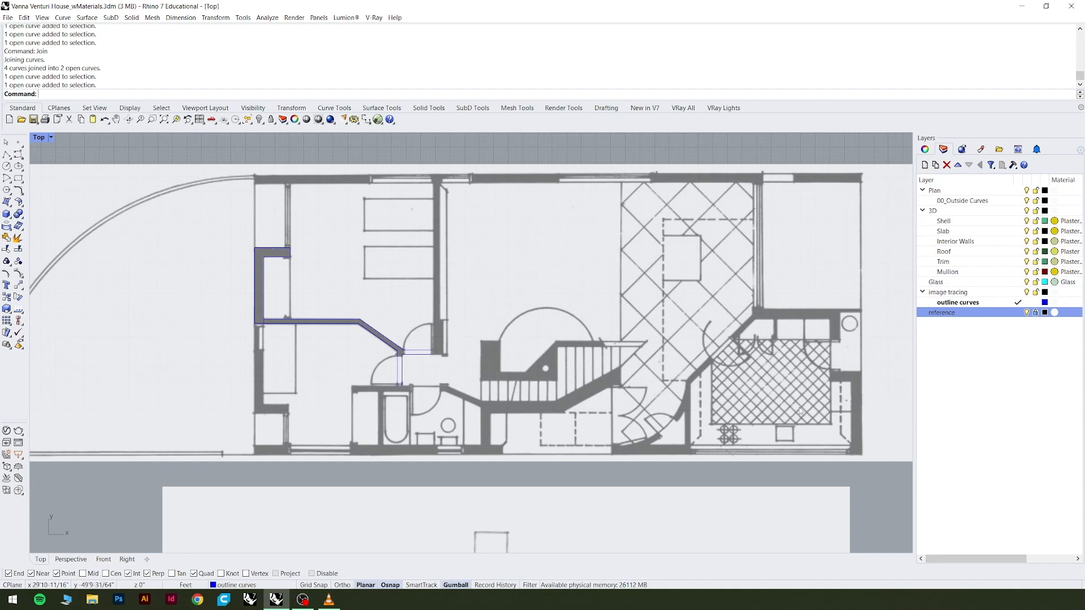
pyautogui.scroll(3, 785, 401)
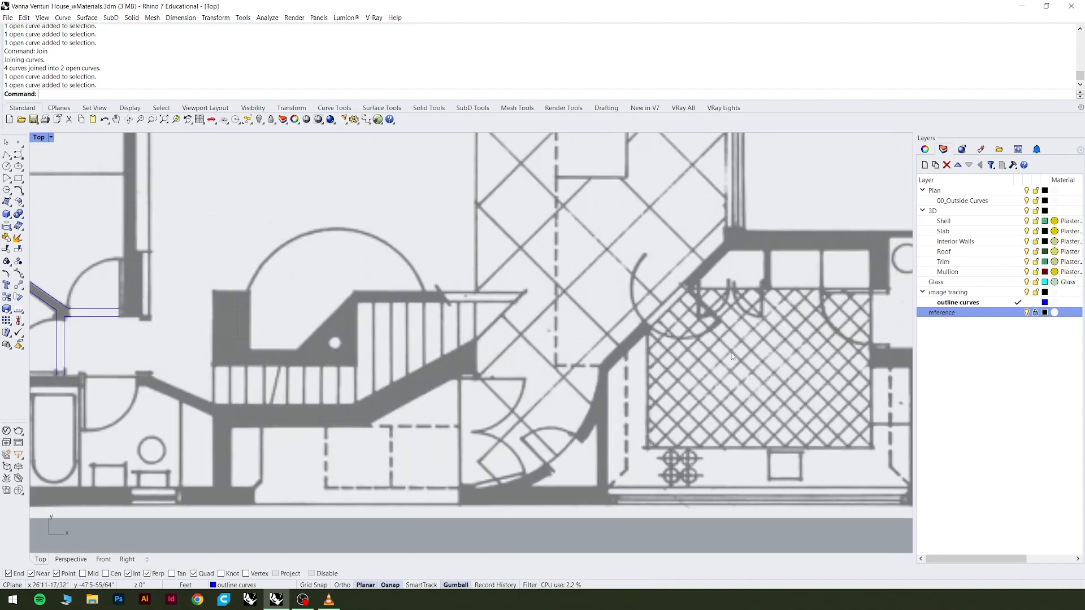
pyautogui.scroll(4, 733, 365)
pyautogui.scroll(-4, 738, 379)
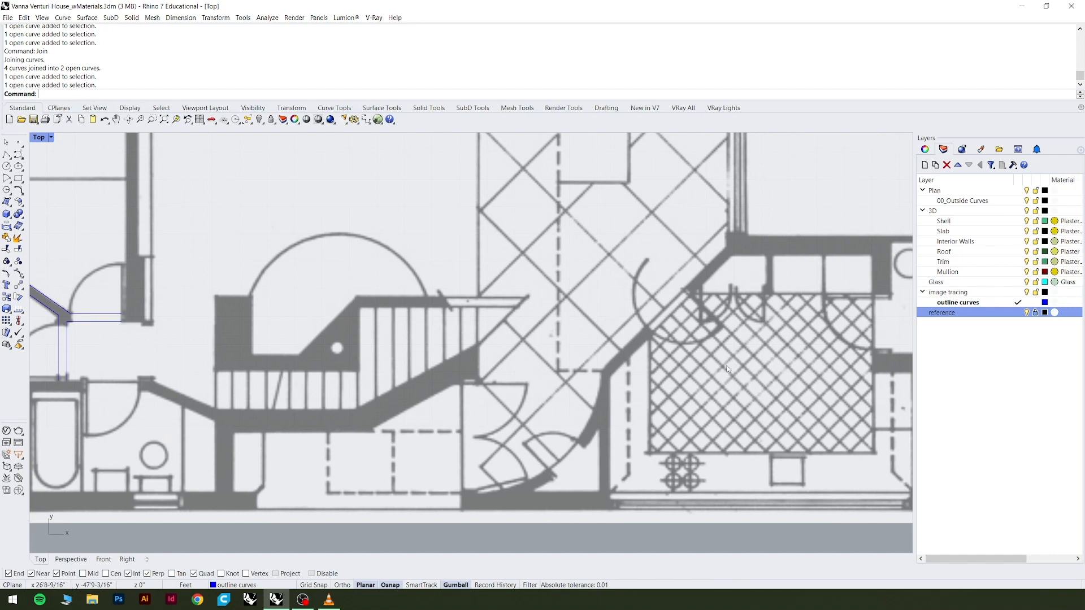
pyautogui.scroll(-3, 729, 367)
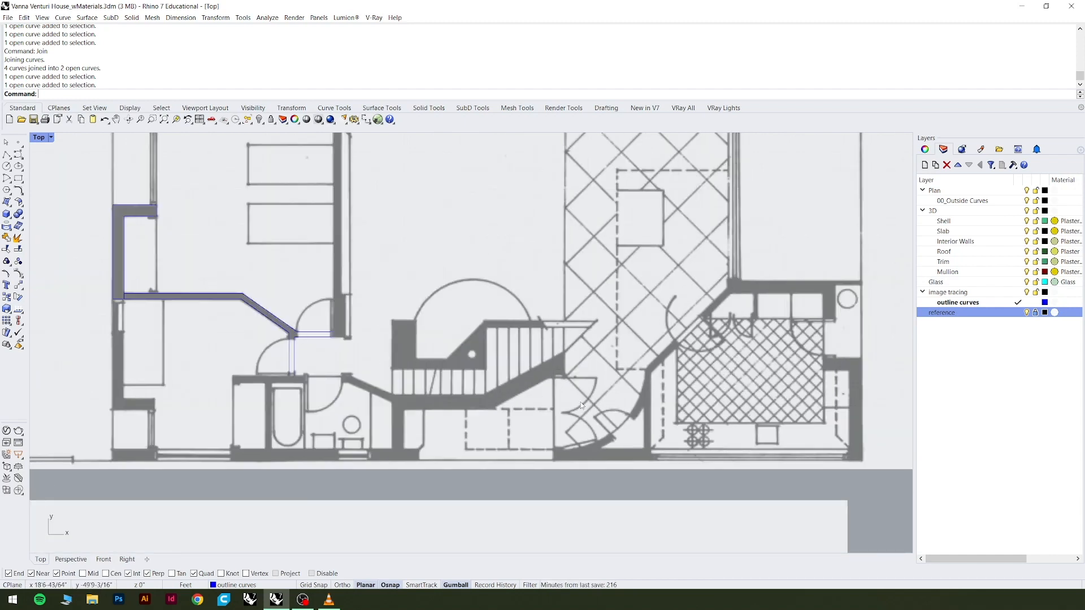
# Review the whole floor plan image with its traced bedroom walls, the untraced exterior corner walls and the elevation image below.
pyautogui.scroll(-5, 619, 389)
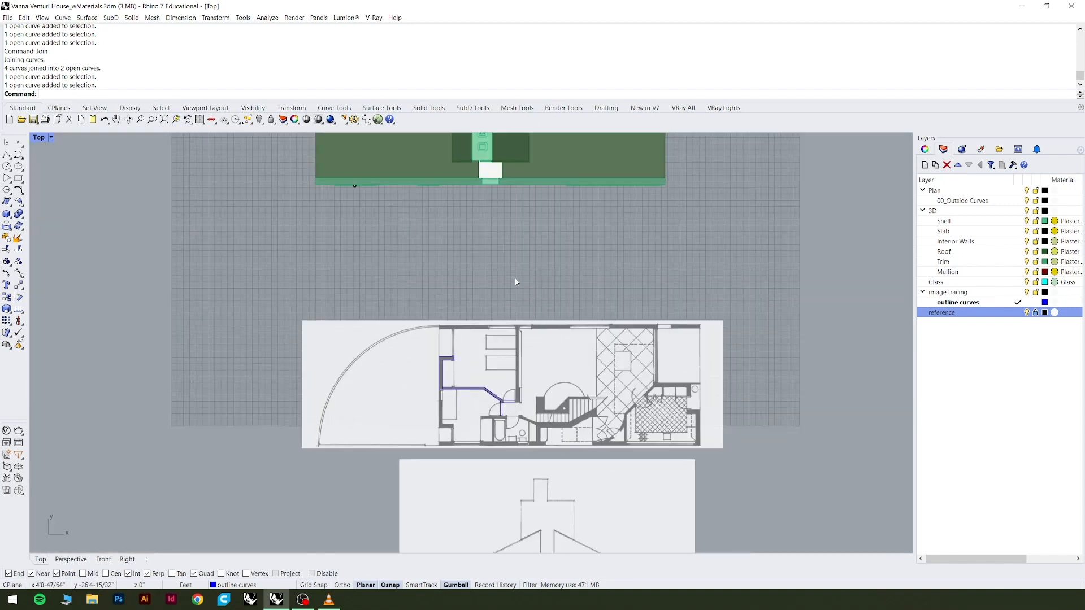
pyautogui.scroll(5, 499, 270)
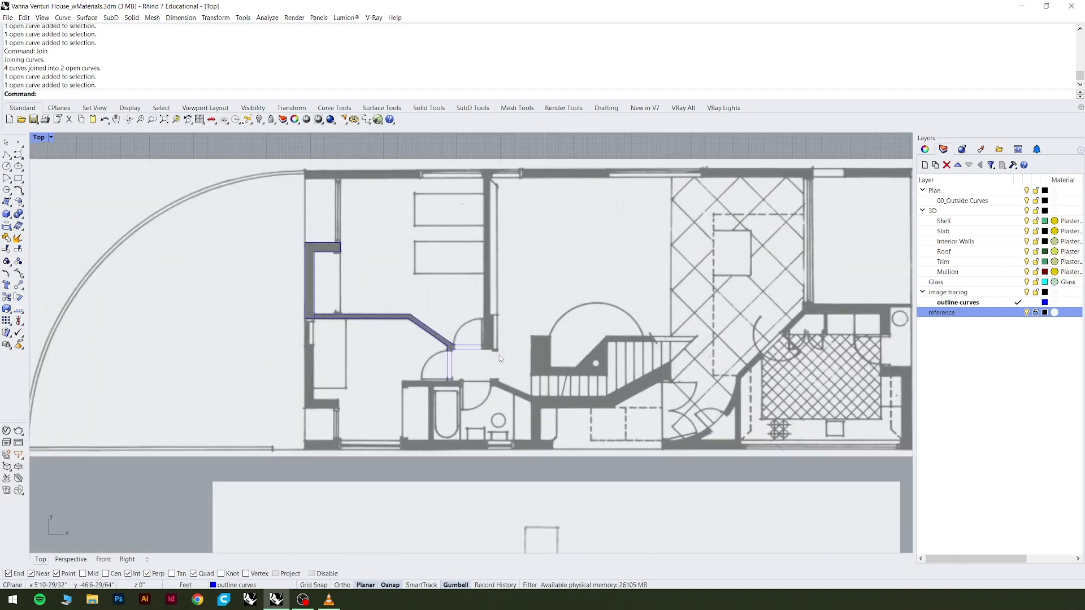
pyautogui.scroll(-3, 500, 355)
pyautogui.scroll(4, 436, 270)
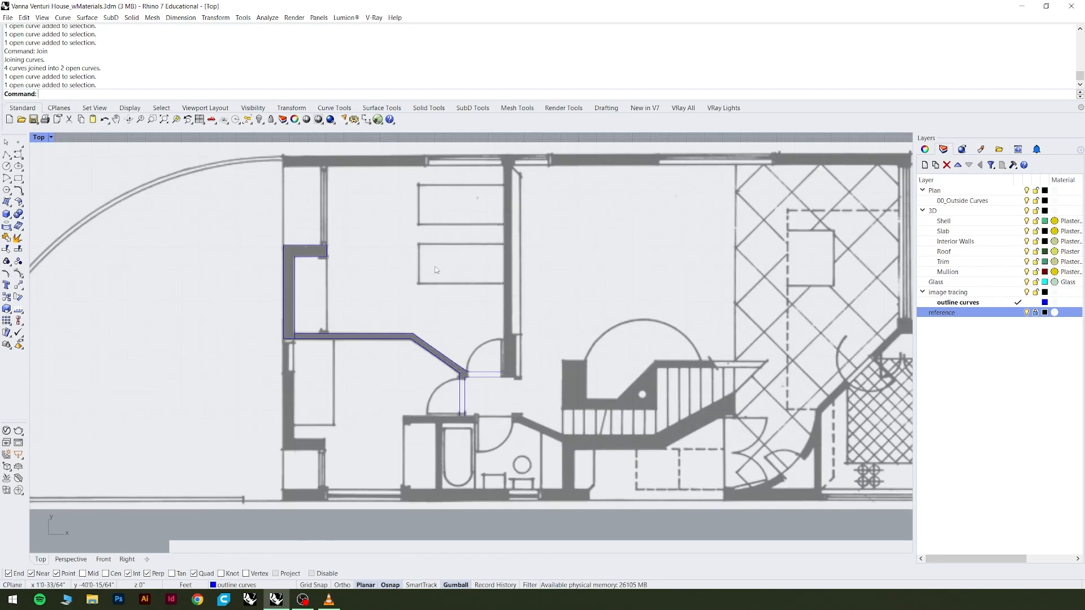
pyautogui.scroll(-3, 437, 270)
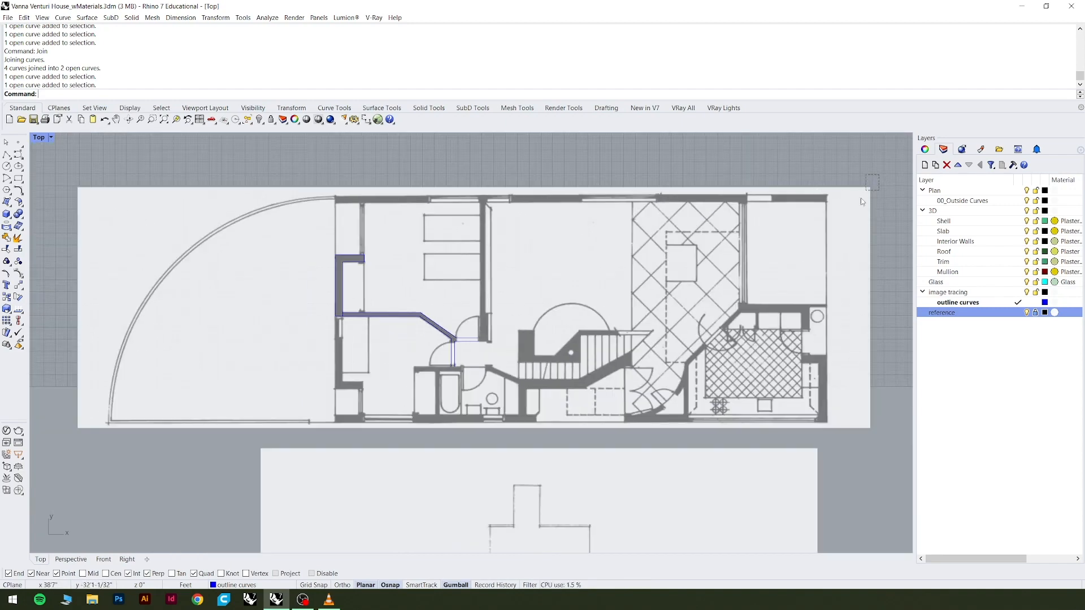
pyautogui.scroll(-2, 807, 174)
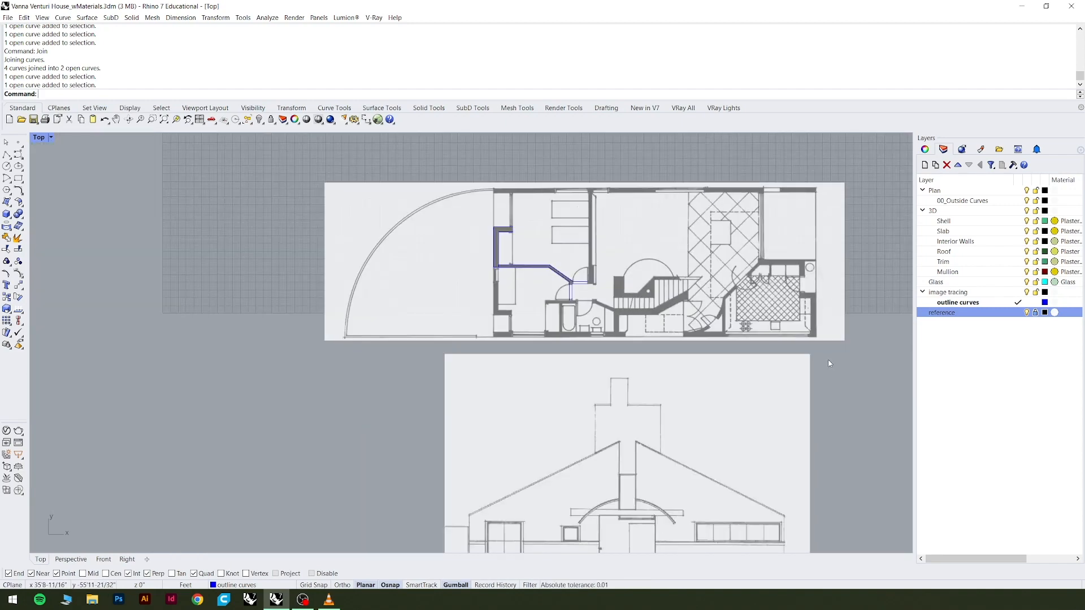
pyautogui.scroll(-2, 650, 293)
pyautogui.scroll(3, 650, 293)
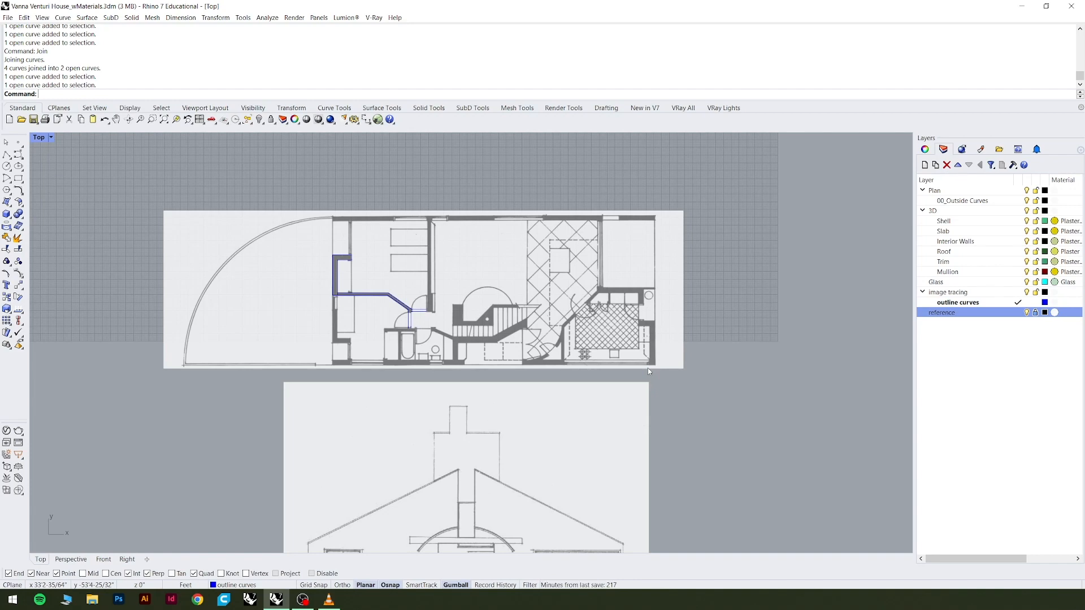
pyautogui.scroll(9, 339, 373)
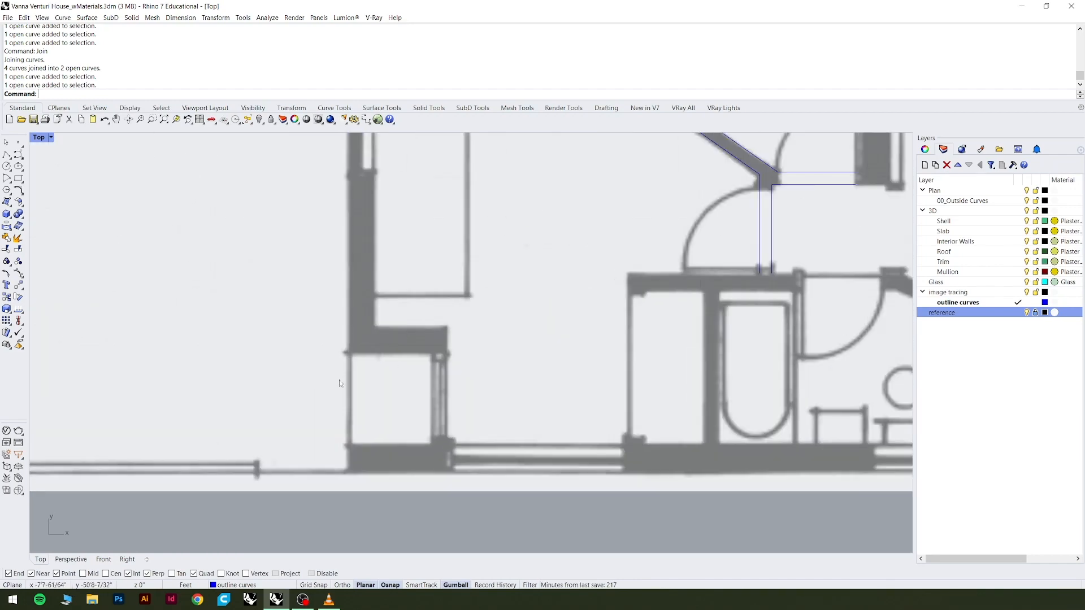
pyautogui.scroll(-20, 396, 444)
pyautogui.scroll(4, 490, 368)
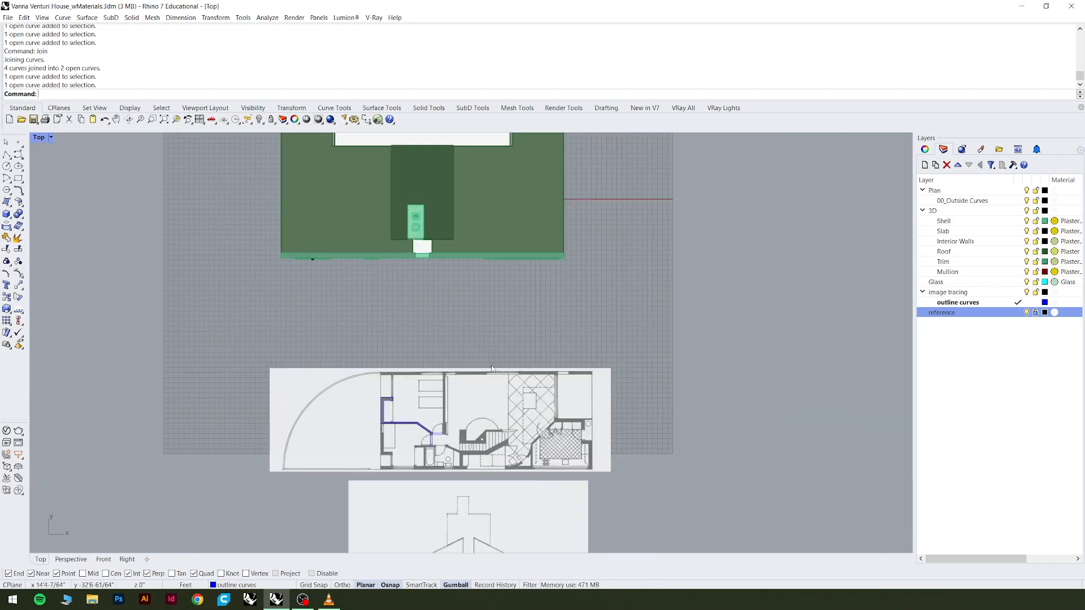
# Inspect the untraced window wall, bathroom, stair and kitchen walls on the floor plan reference image.
pyautogui.scroll(6, 396, 401)
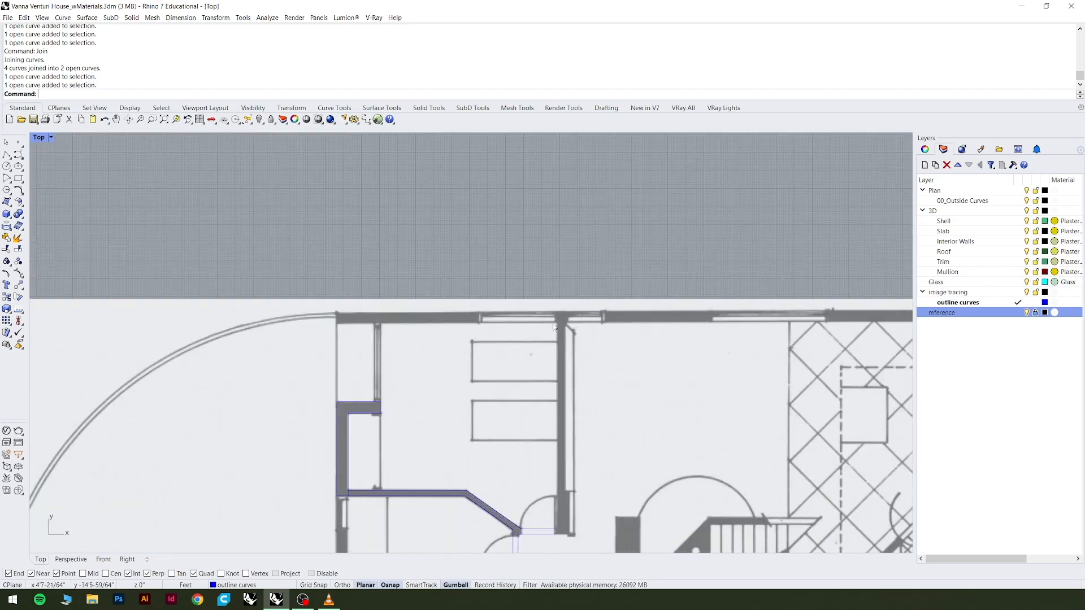
pyautogui.scroll(-5, 373, 306)
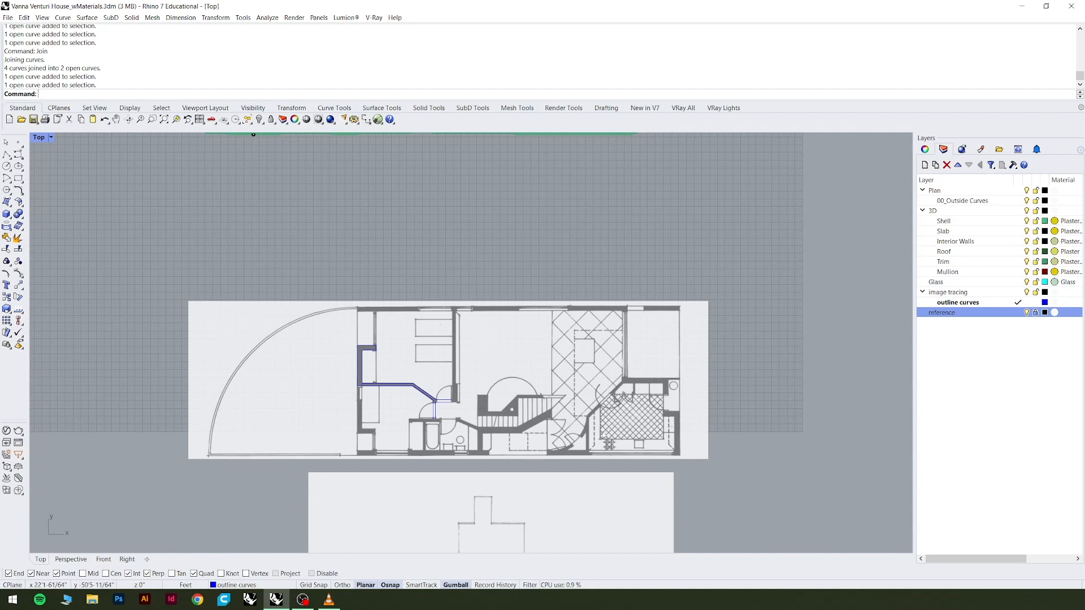
pyautogui.scroll(5, 455, 444)
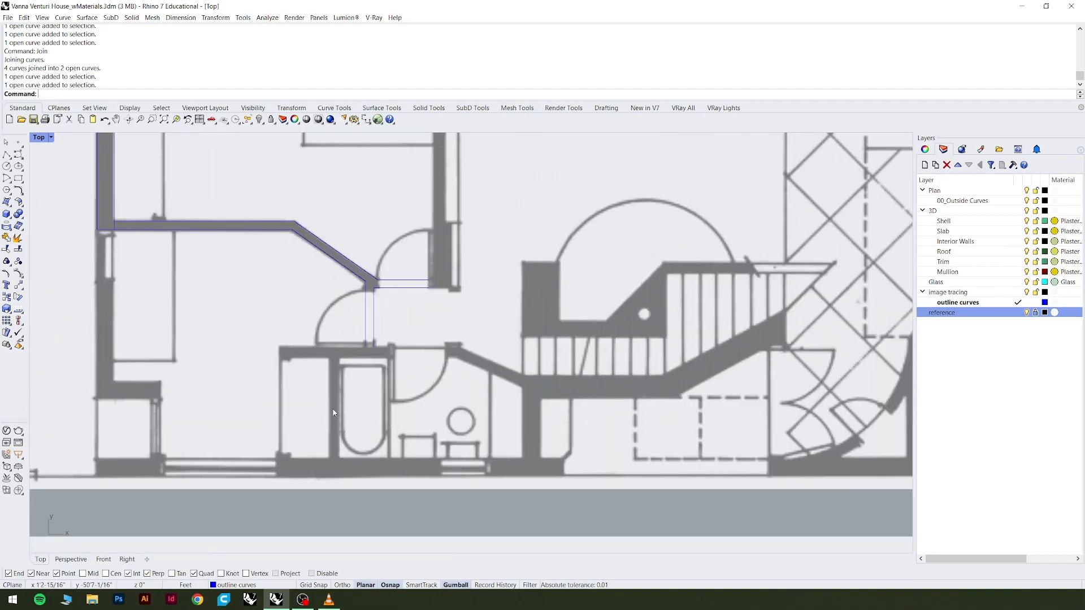
pyautogui.scroll(-5, 381, 418)
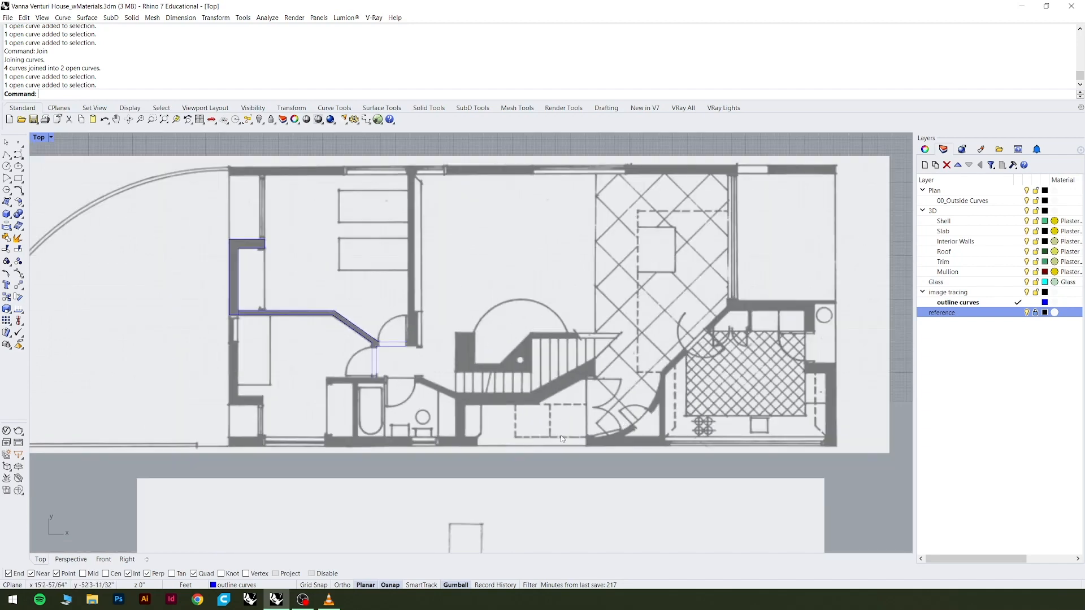
pyautogui.scroll(4, 641, 374)
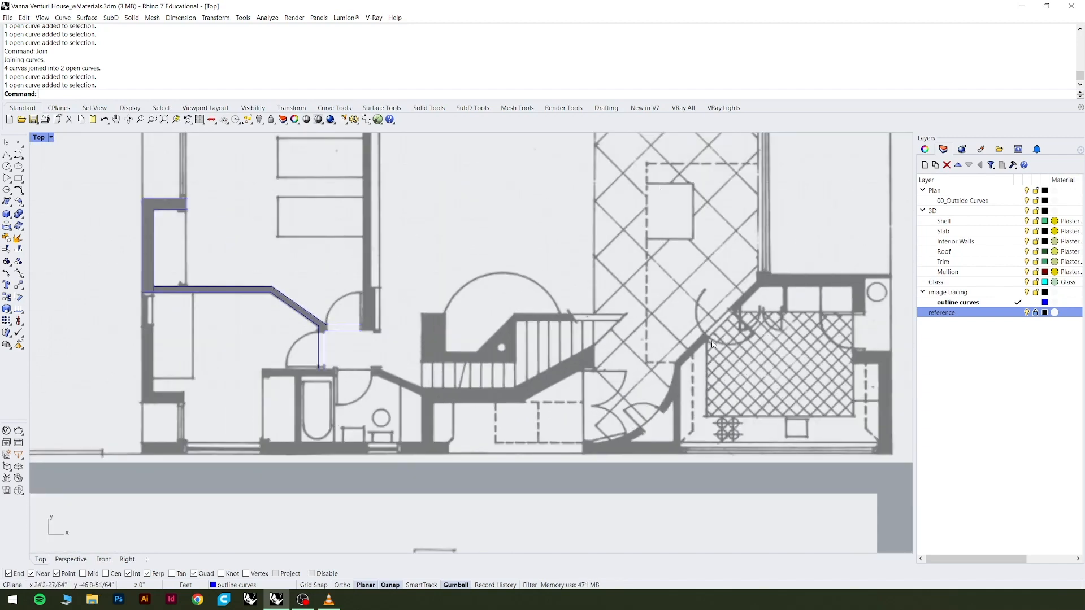
pyautogui.scroll(-3, 708, 356)
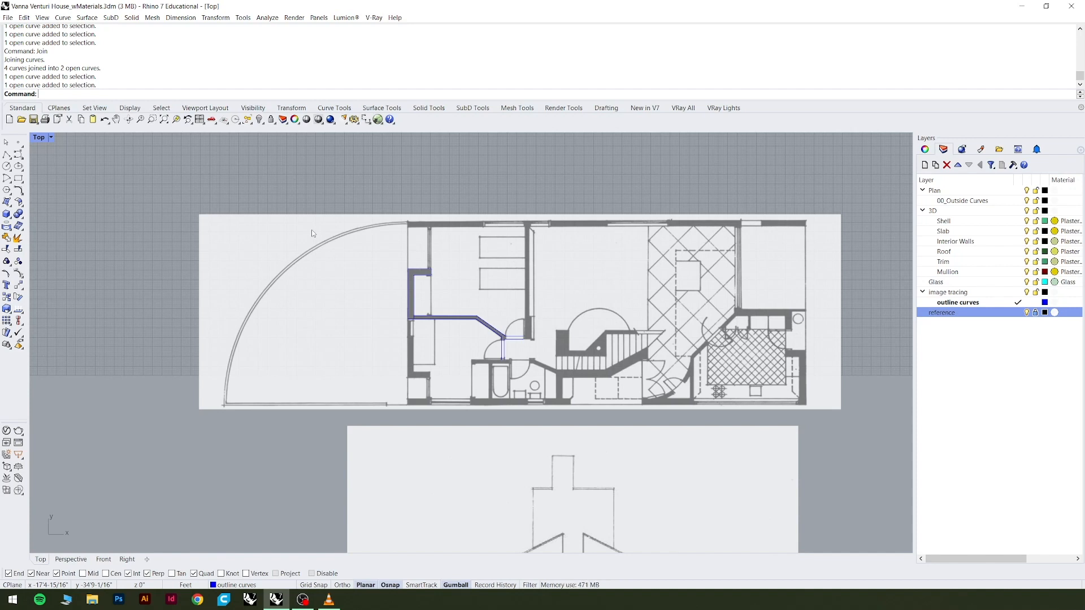
# Check the traced outline of the C-shaped bedroom closet wall by selecting it, clear the selection, and view both reference images.
pyautogui.scroll(8, 427, 274)
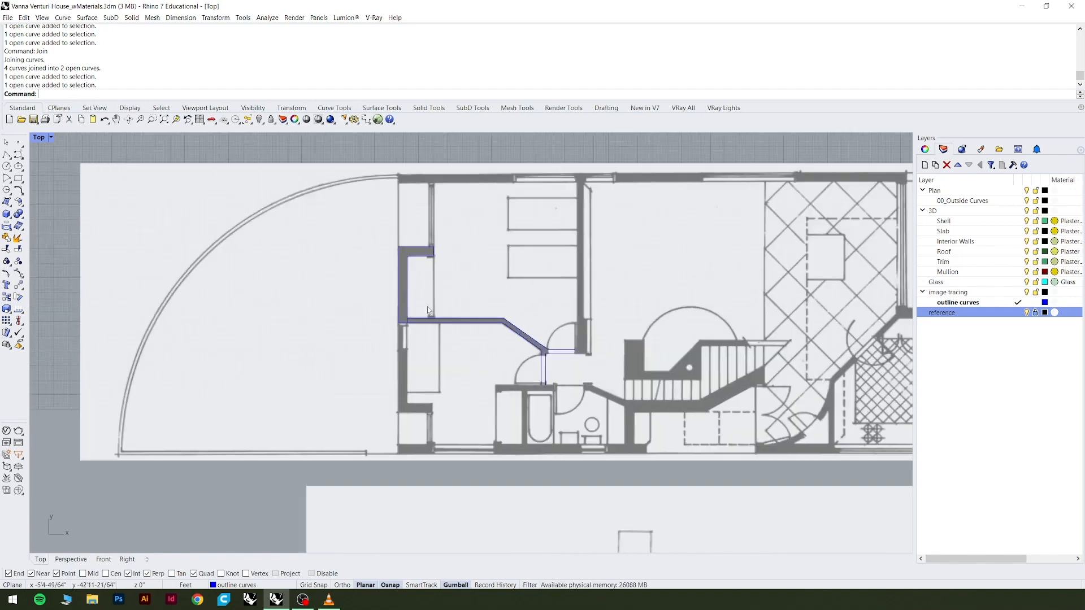
pyautogui.click(426, 242)
pyautogui.scroll(-8, 429, 240)
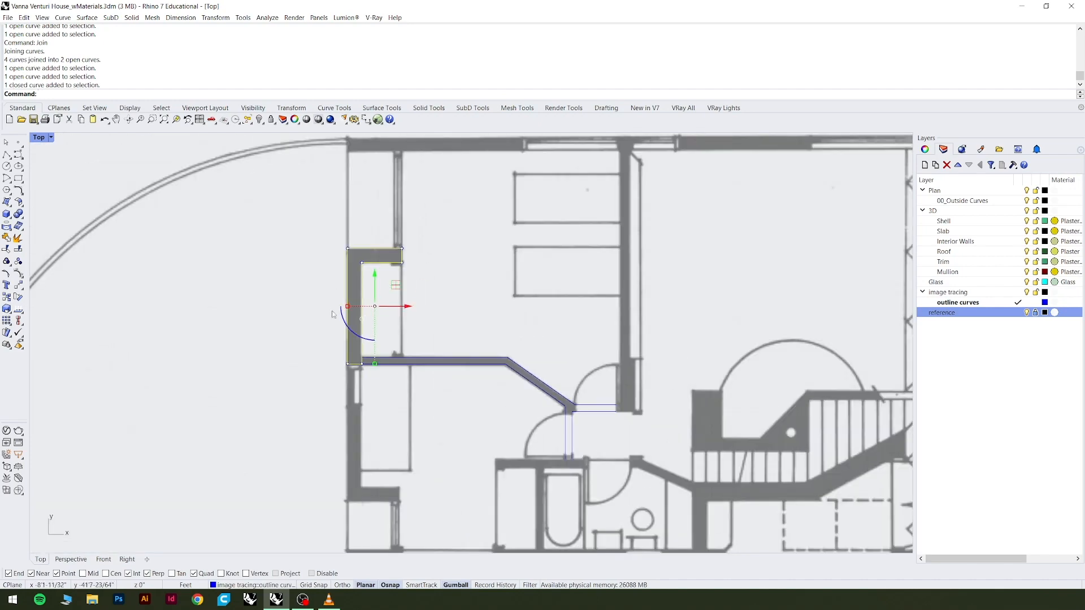
pyautogui.click(455, 200)
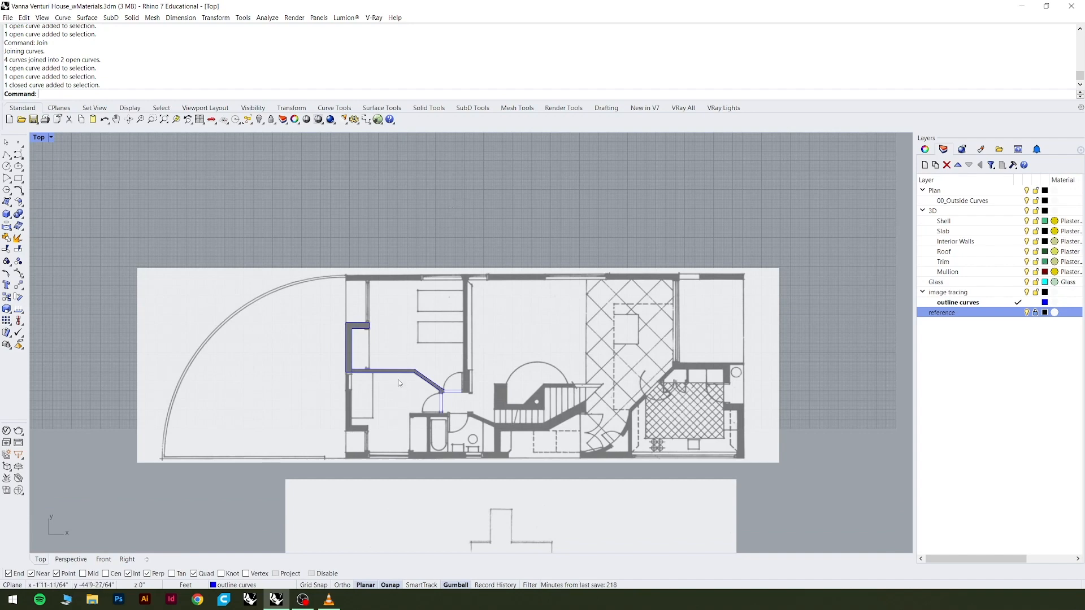
pyautogui.scroll(-3, 388, 330)
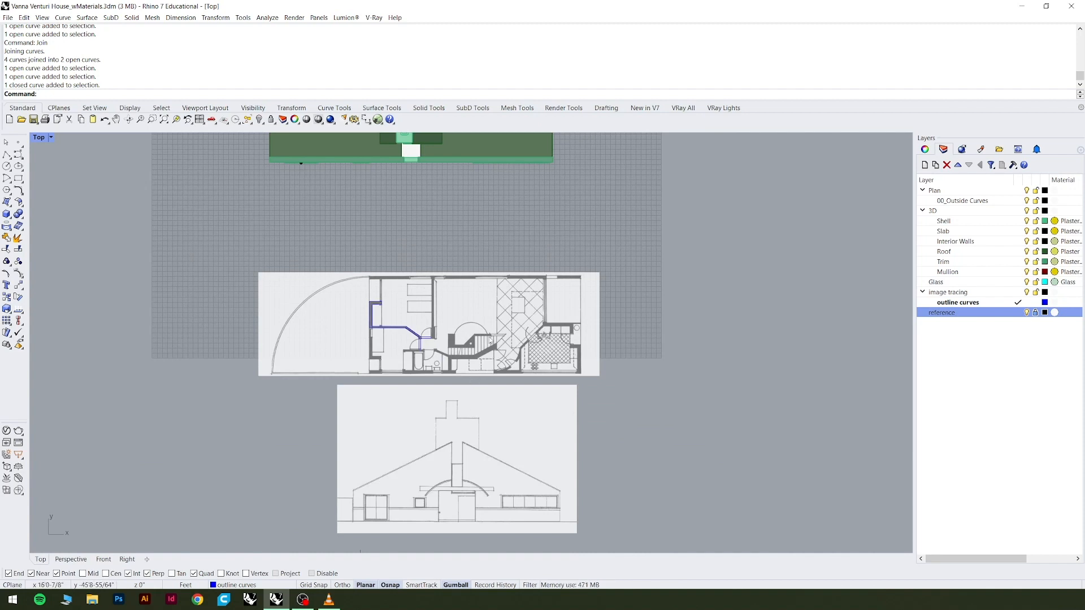